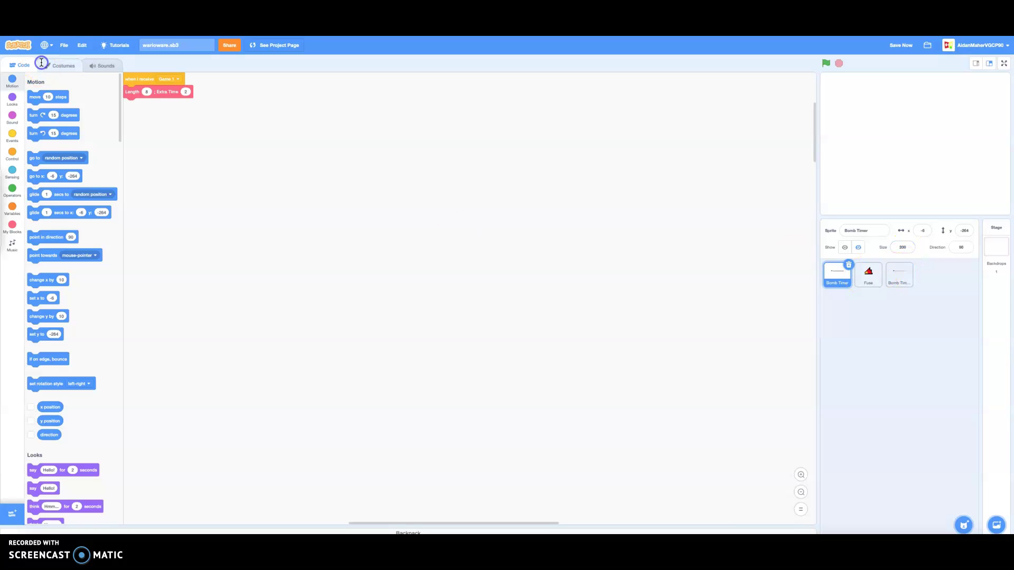
# Delete the third sprite and add the blue dotted title picture from the Backpack as a Stage backdrop
pyautogui.click(42, 63)
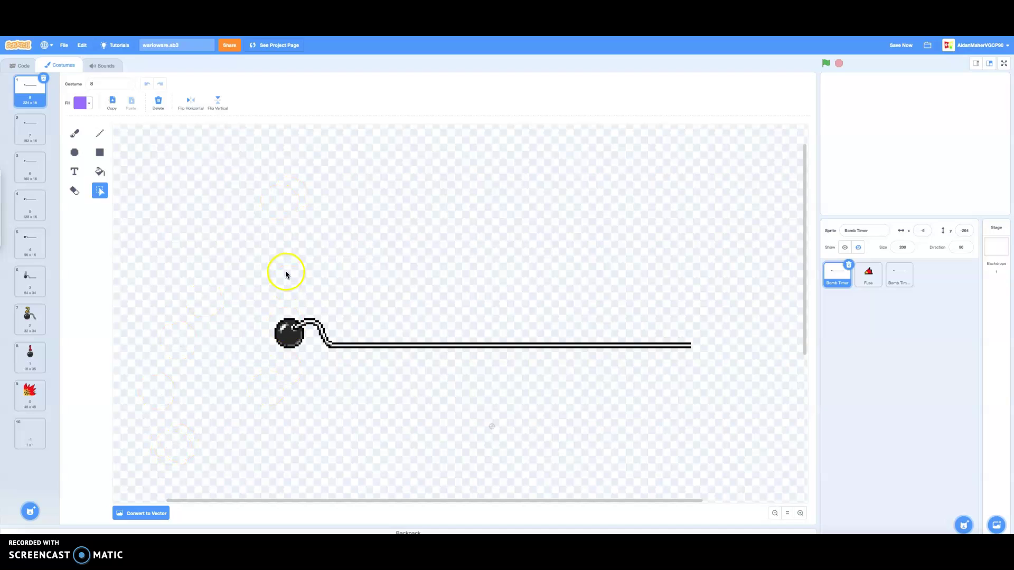
pyautogui.hscroll(5, 332, 276)
pyautogui.scroll(1, 372, 287)
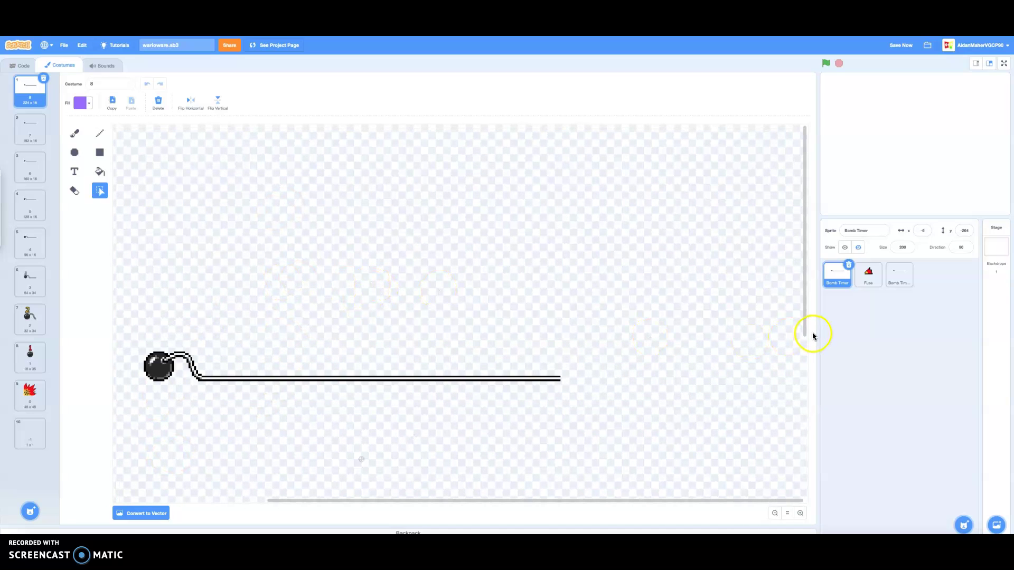
pyautogui.click(901, 273)
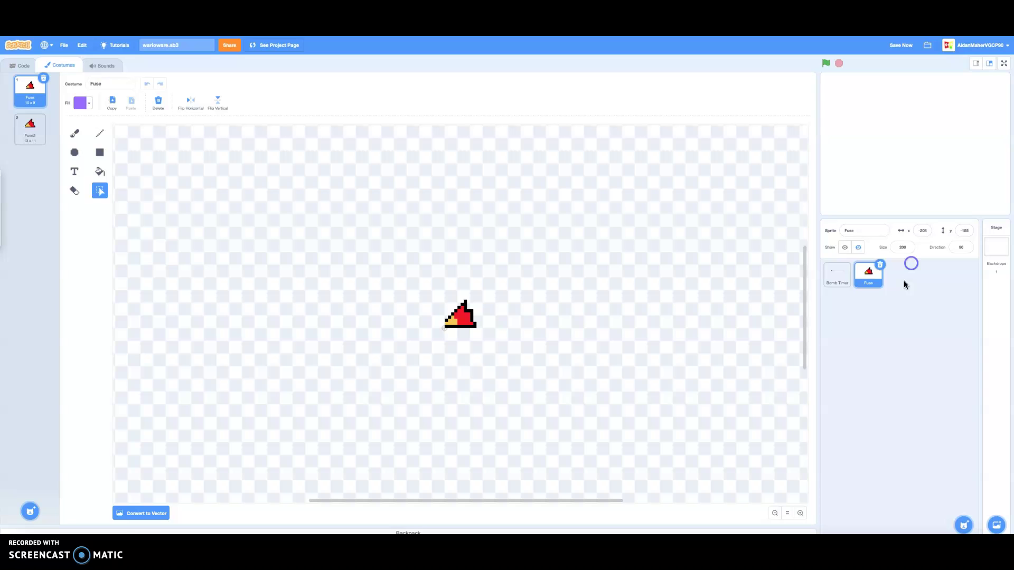
pyautogui.click(755, 531)
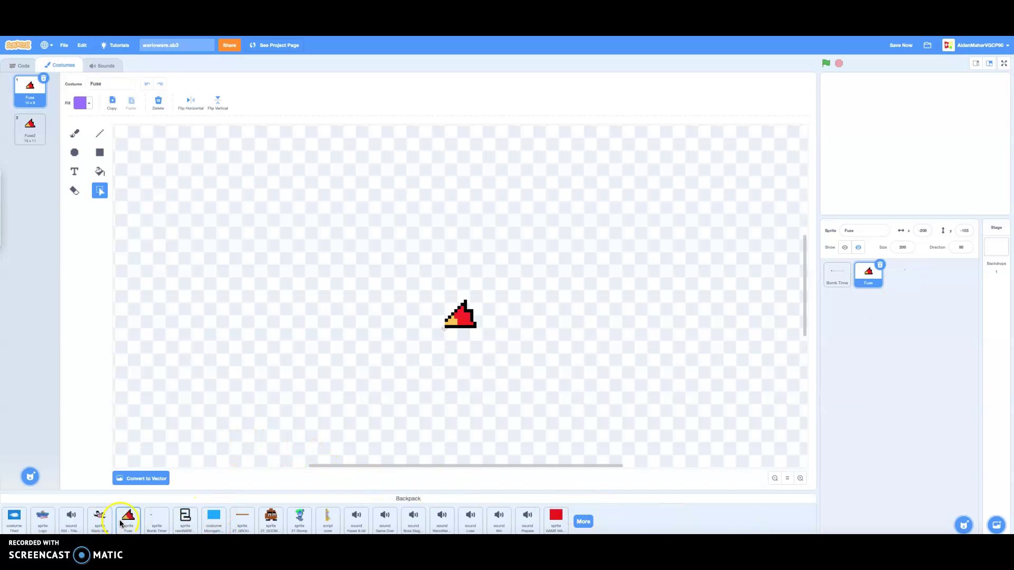
pyautogui.moveTo(196, 521); pyautogui.dragTo(203, 498)
pyautogui.click(13, 500)
pyautogui.moveTo(13, 515); pyautogui.dragTo(937, 337)
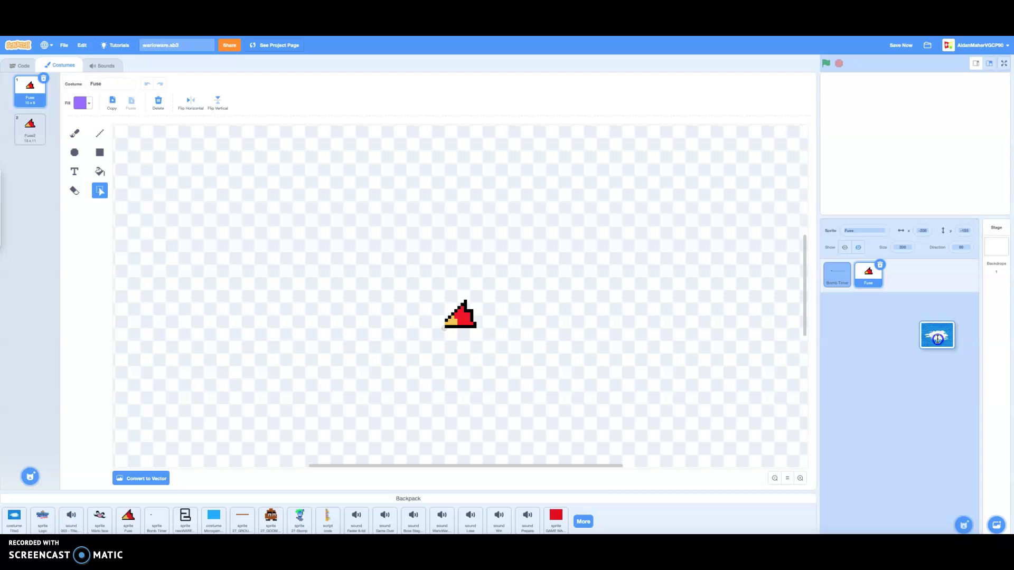
pyautogui.moveTo(936, 337); pyautogui.dragTo(992, 262)
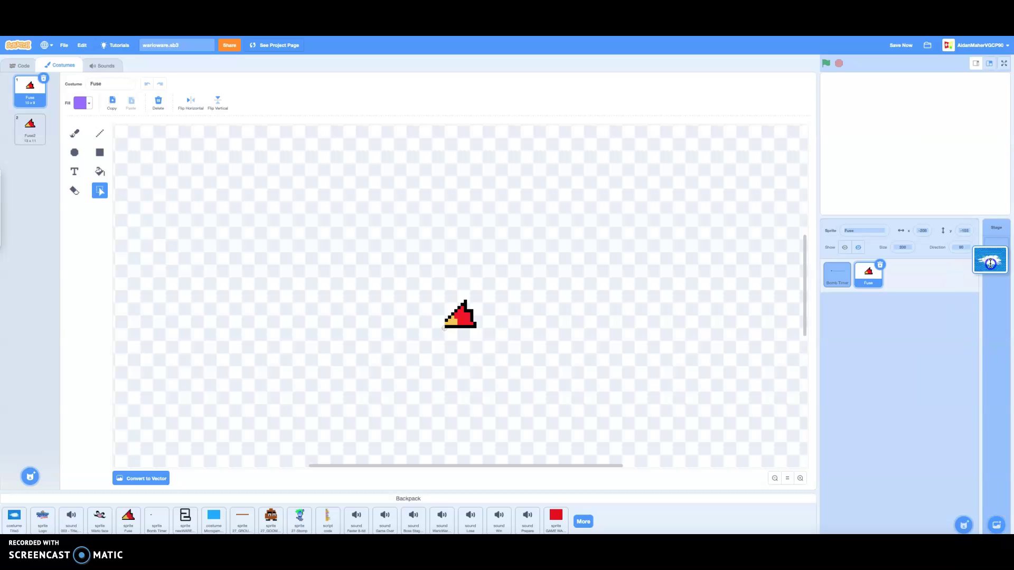
# Delete the added second backdrop and name the blank first backdrop 'Title'
pyautogui.click(992, 265)
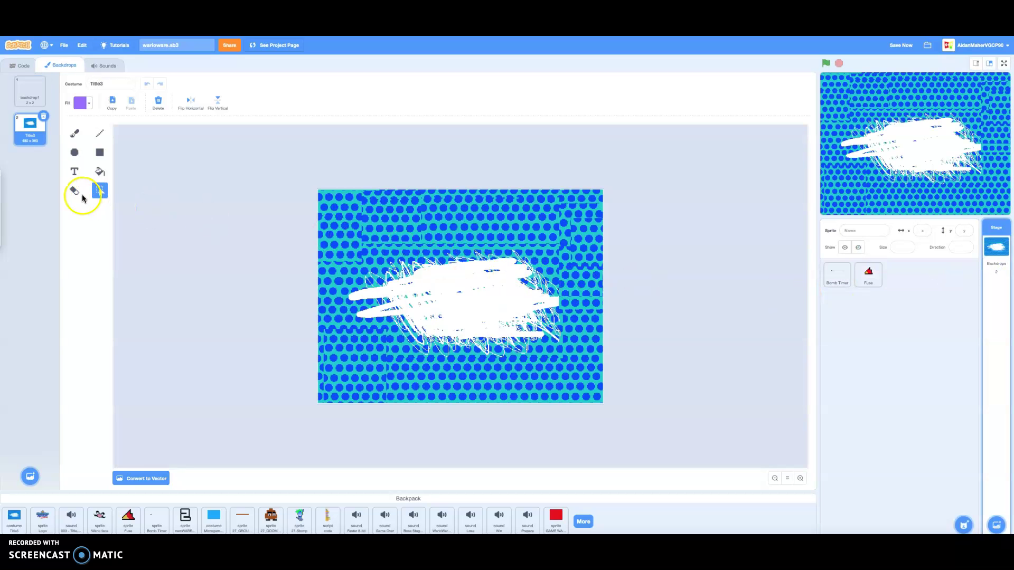
pyautogui.click(30, 92)
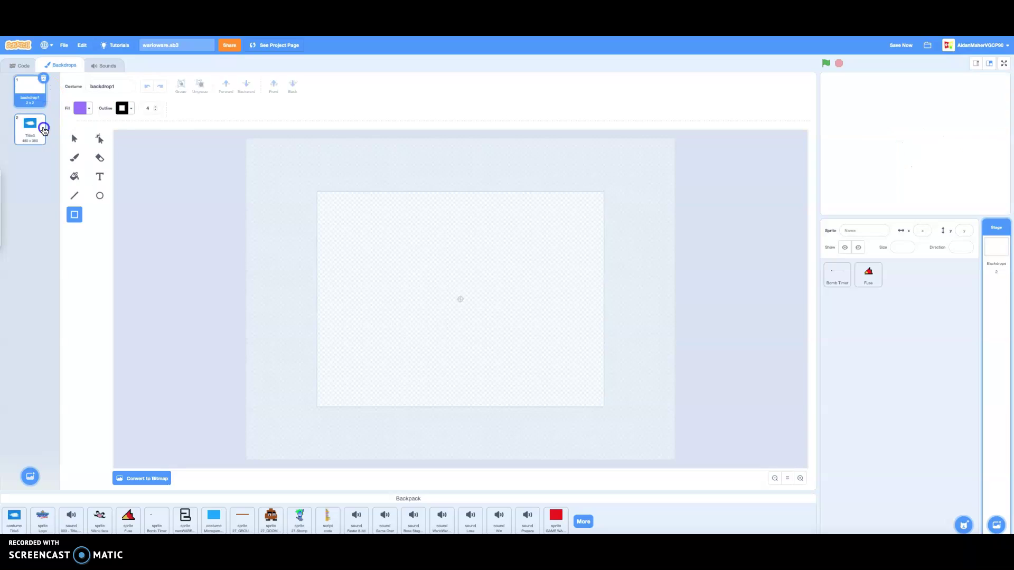
pyautogui.click(44, 129)
pyautogui.write('Title')
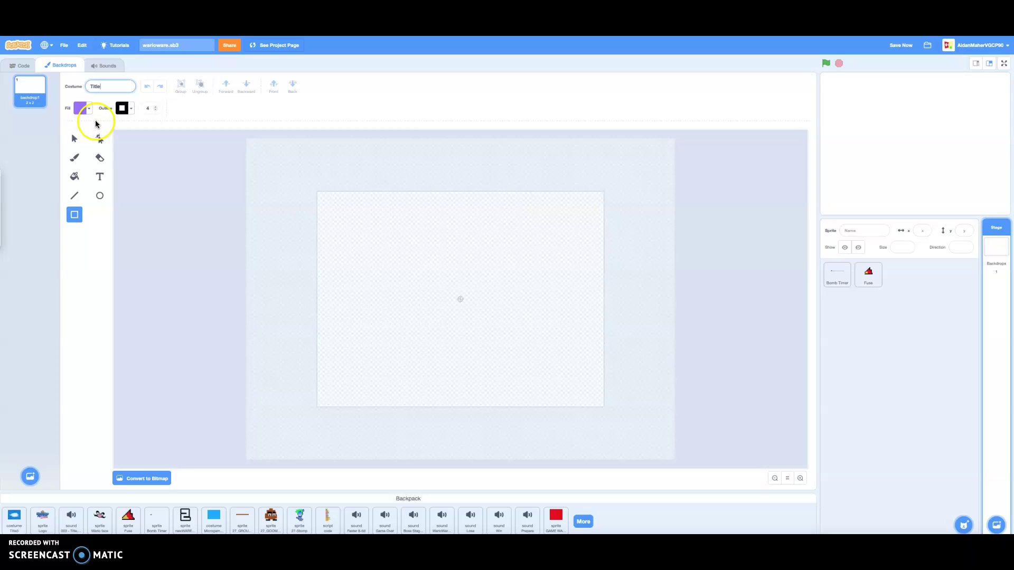
pyautogui.click(82, 108)
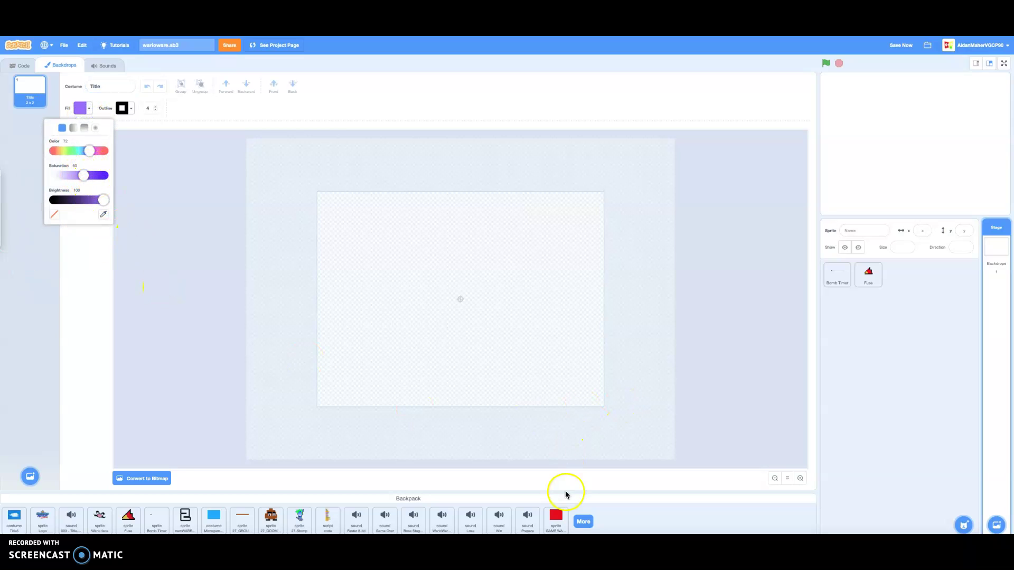
# Draw a blue-filled rectangle covering the Title backdrop canvas
pyautogui.click(540, 497)
pyautogui.click(82, 109)
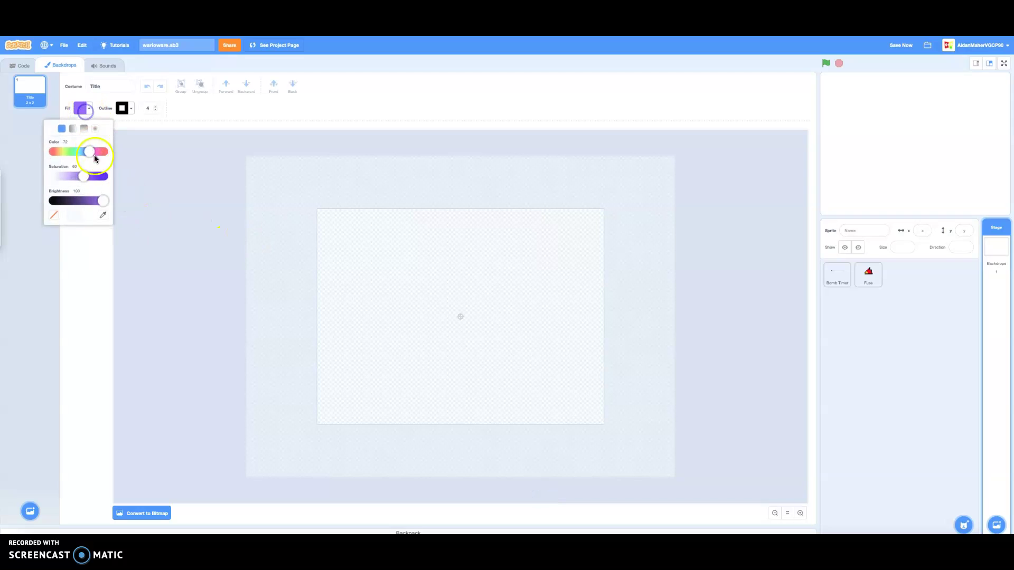
pyautogui.moveTo(80, 150); pyautogui.dragTo(83, 150)
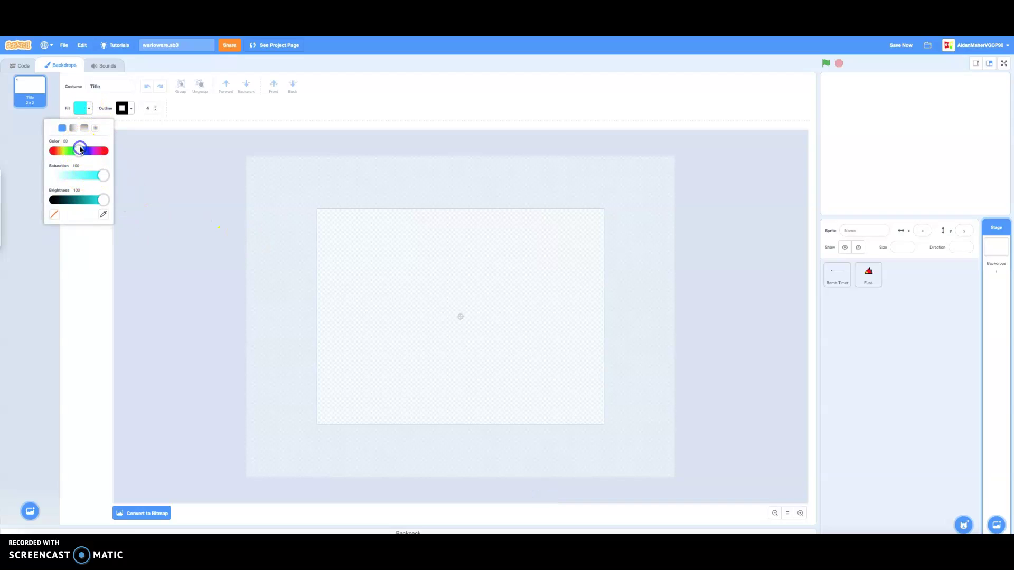
pyautogui.moveTo(315, 200); pyautogui.dragTo(607, 427)
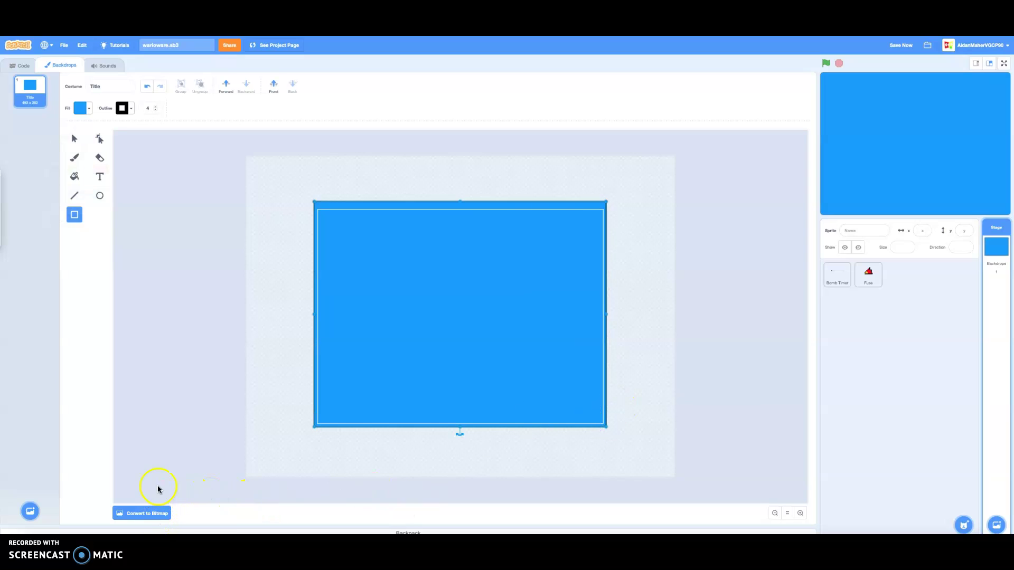
# Convert the Title backdrop to bitmap and set a pale blue fill for circles
pyautogui.click(157, 513)
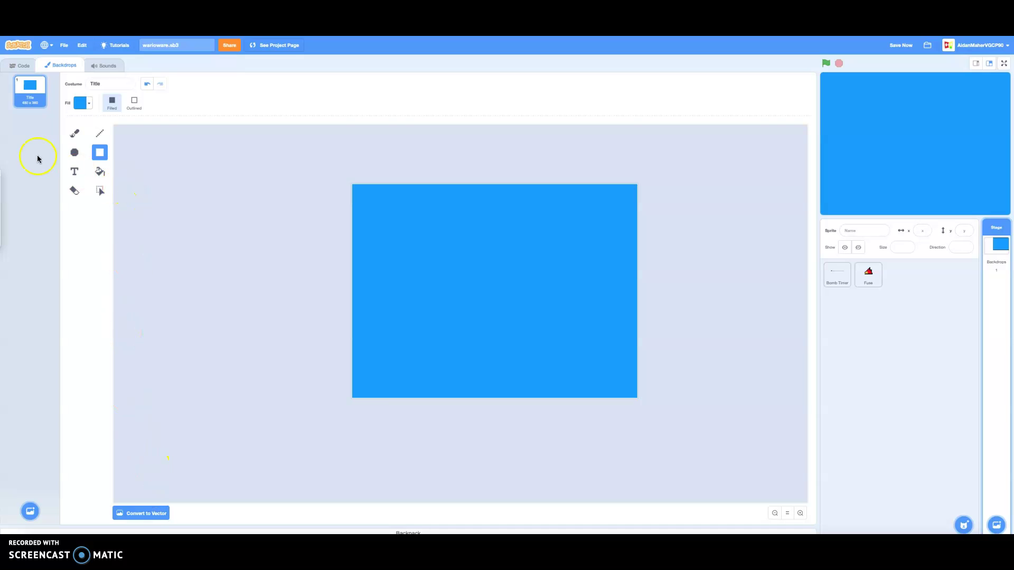
pyautogui.click(77, 157)
pyautogui.click(80, 103)
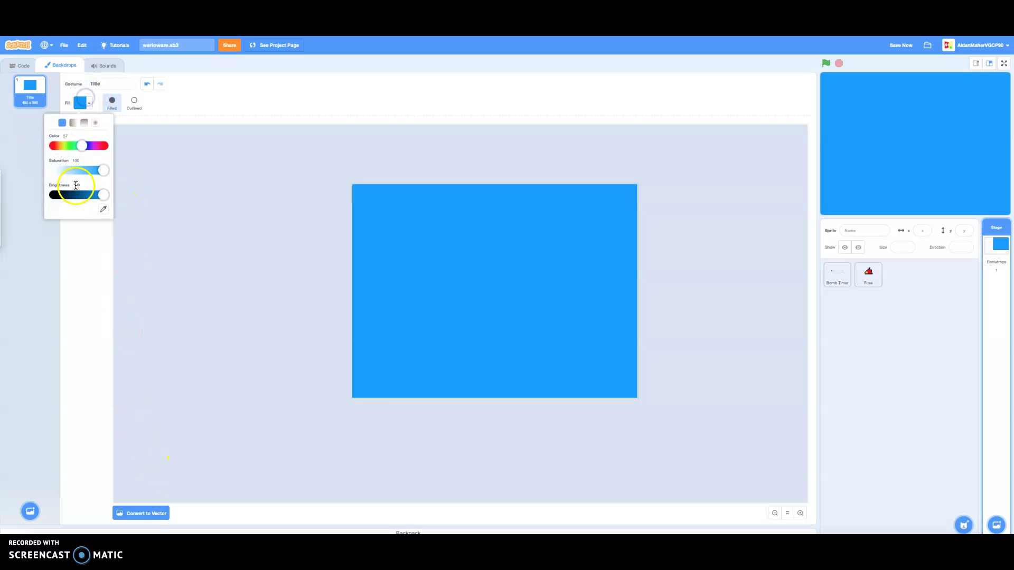
pyautogui.click(77, 175)
# Draw three light-blue circles at the lower left, top and bottom right
pyautogui.moveTo(306, 300); pyautogui.dragTo(419, 419)
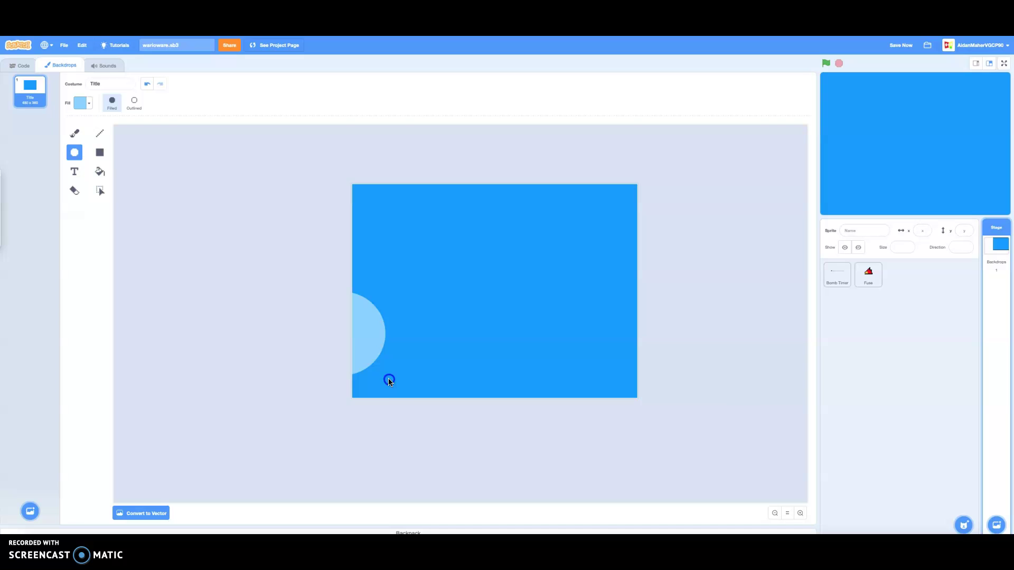
pyautogui.moveTo(361, 352)
pyautogui.mouseDown()
pyautogui.moveTo(365, 362)
pyautogui.moveTo(438, 370)
pyautogui.moveTo(415, 390)
pyautogui.mouseUp()
pyautogui.click(468, 313)
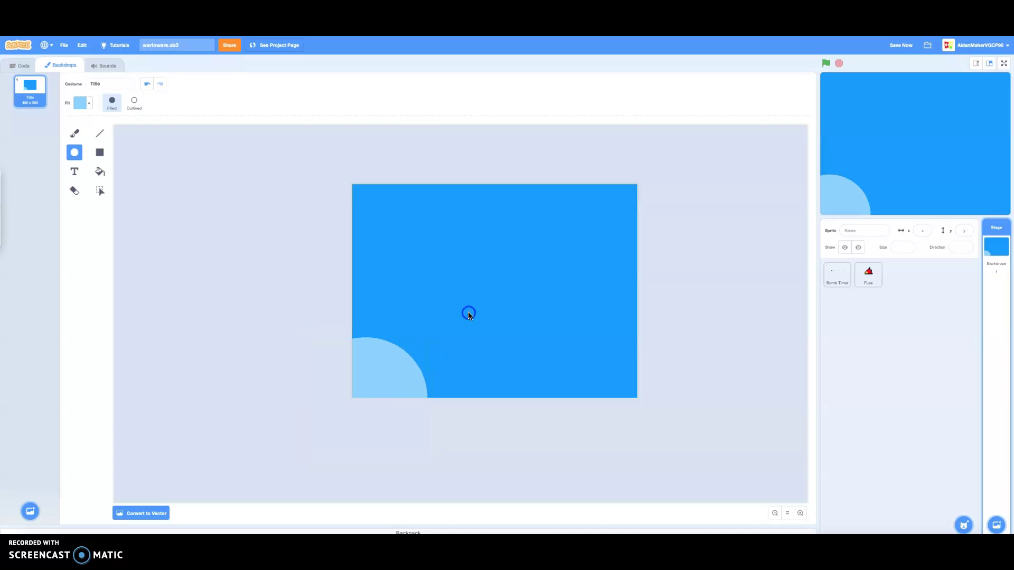
pyautogui.moveTo(427, 179); pyautogui.dragTo(548, 299)
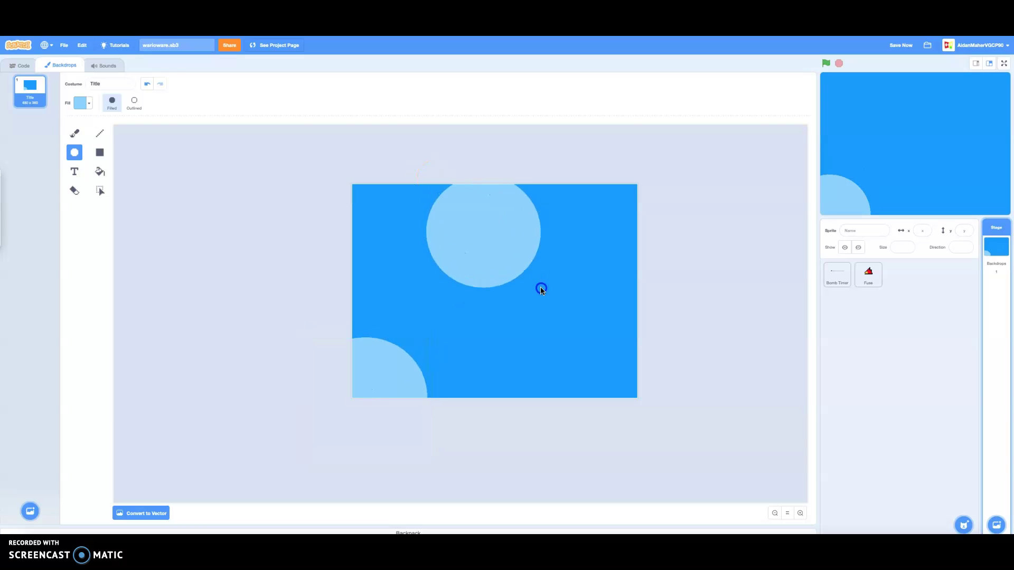
pyautogui.click(521, 275)
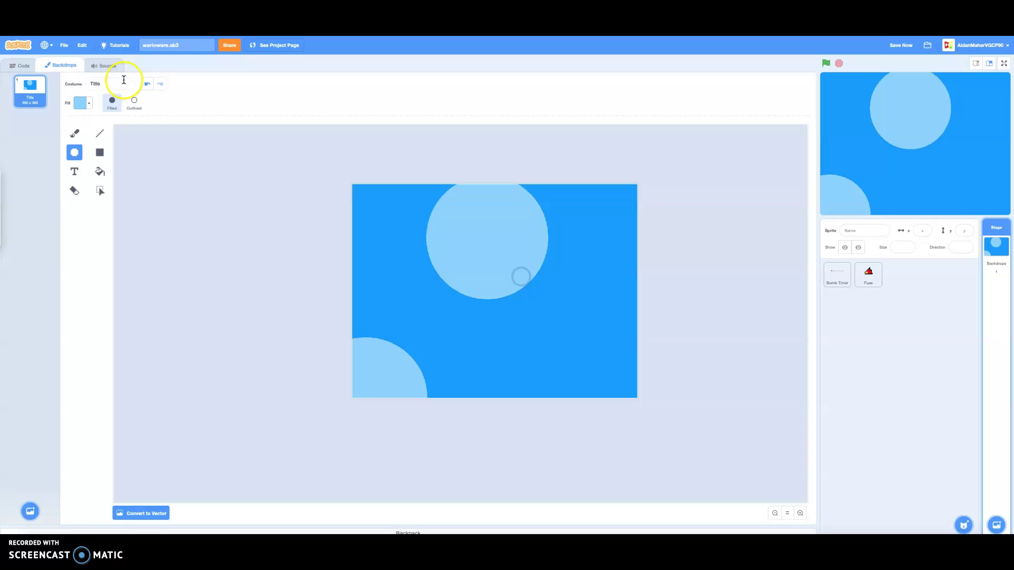
pyautogui.click(153, 85)
pyautogui.moveTo(549, 322); pyautogui.dragTo(638, 428)
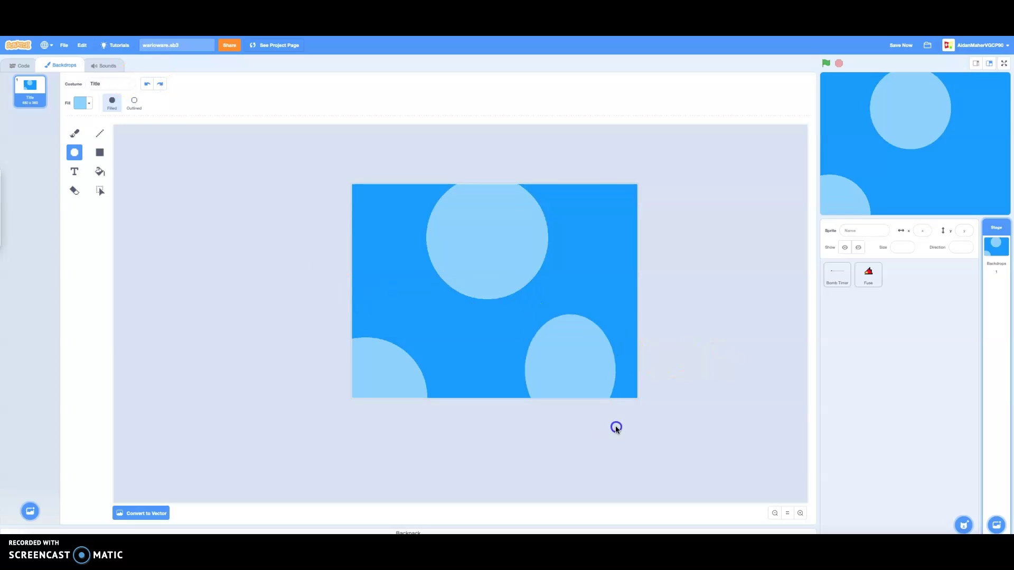
pyautogui.click(588, 257)
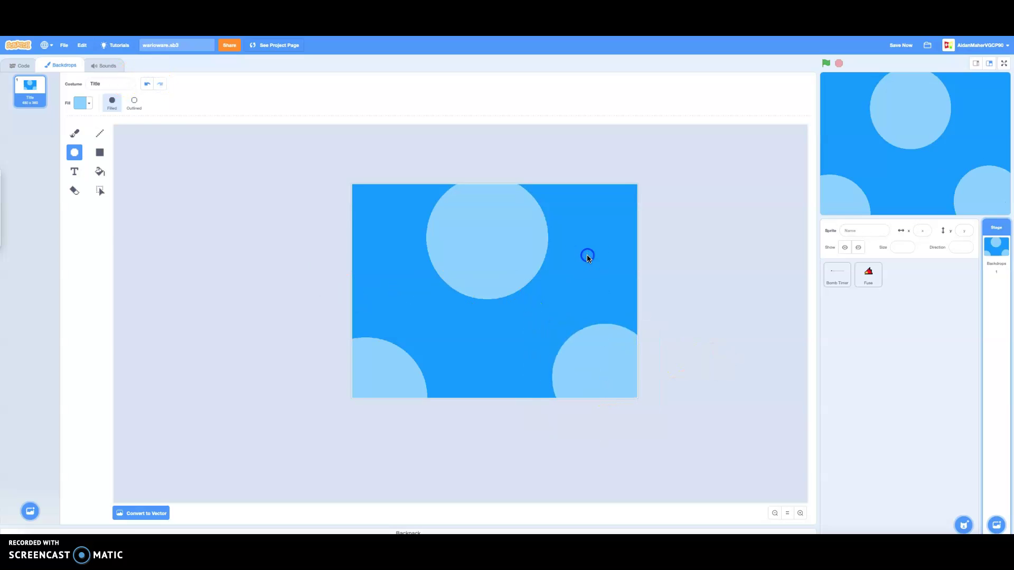
# Set the Fill tool to a radial gradient with white as the second colour
pyautogui.click(99, 171)
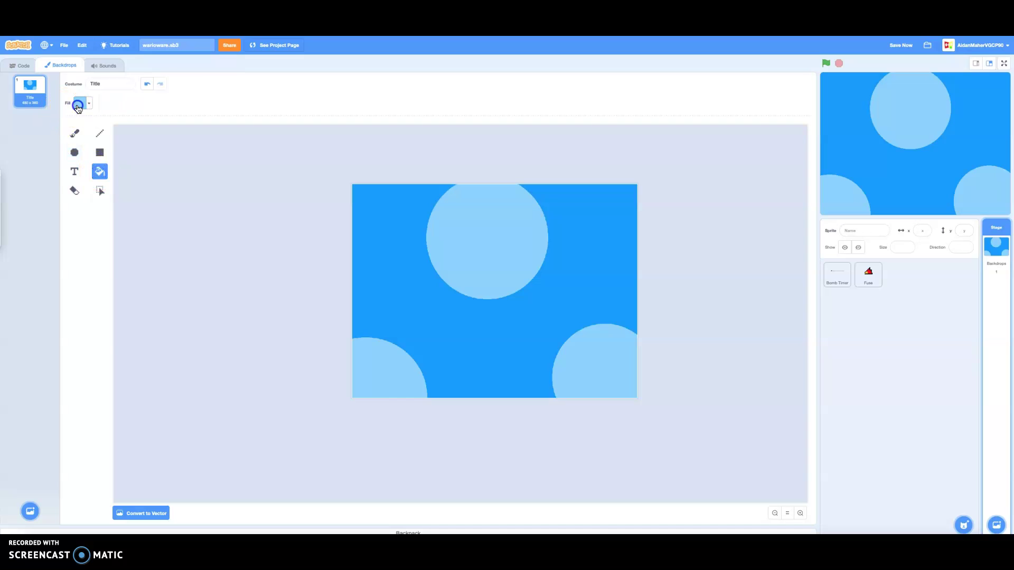
pyautogui.click(77, 106)
pyautogui.click(98, 124)
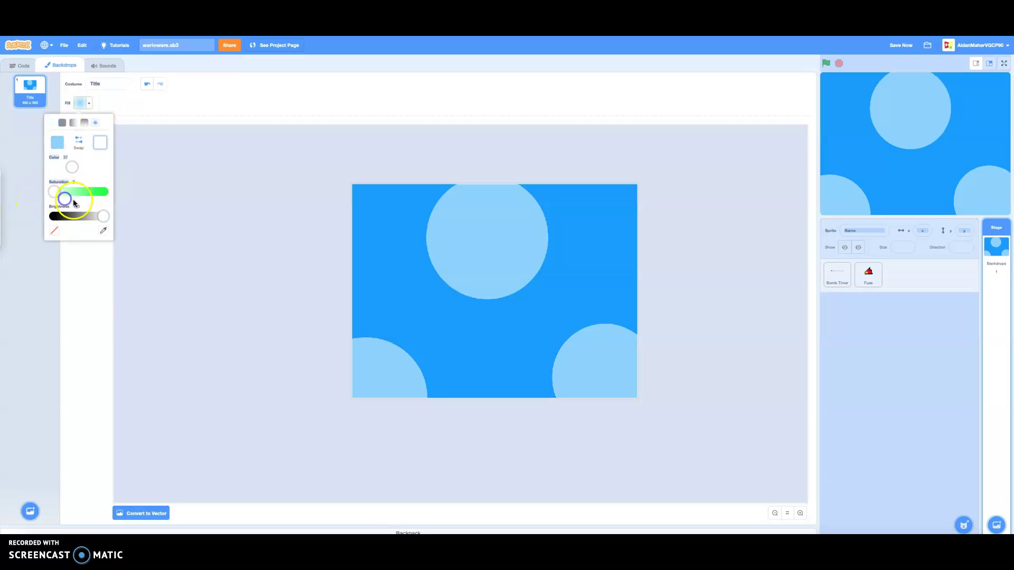
pyautogui.moveTo(73, 196); pyautogui.dragTo(52, 192)
# Fill the bottom-left, top and bottom-right circles with the white radial gradient
pyautogui.click(408, 366)
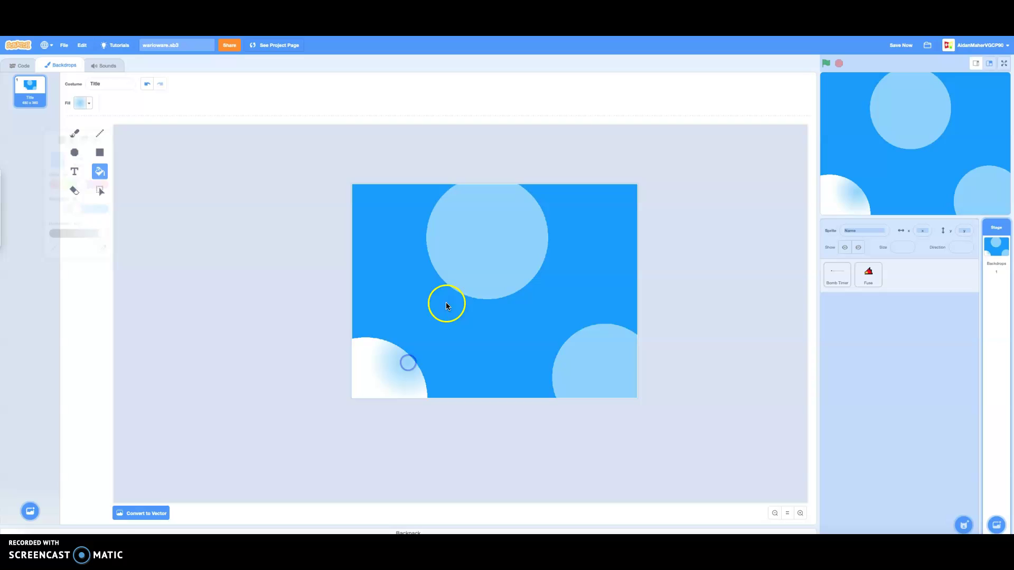
pyautogui.click(149, 84)
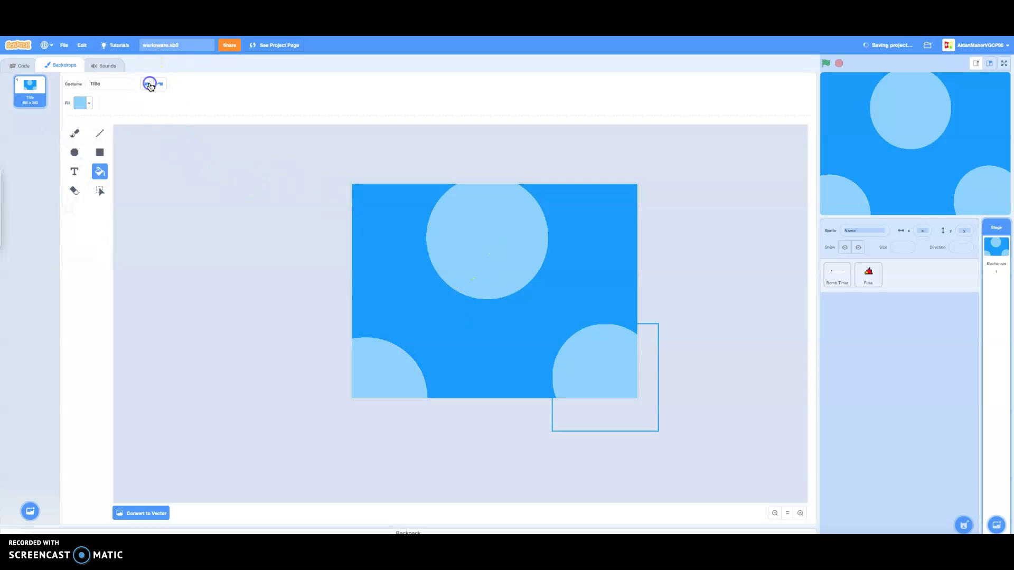
pyautogui.click(164, 84)
pyautogui.click(164, 85)
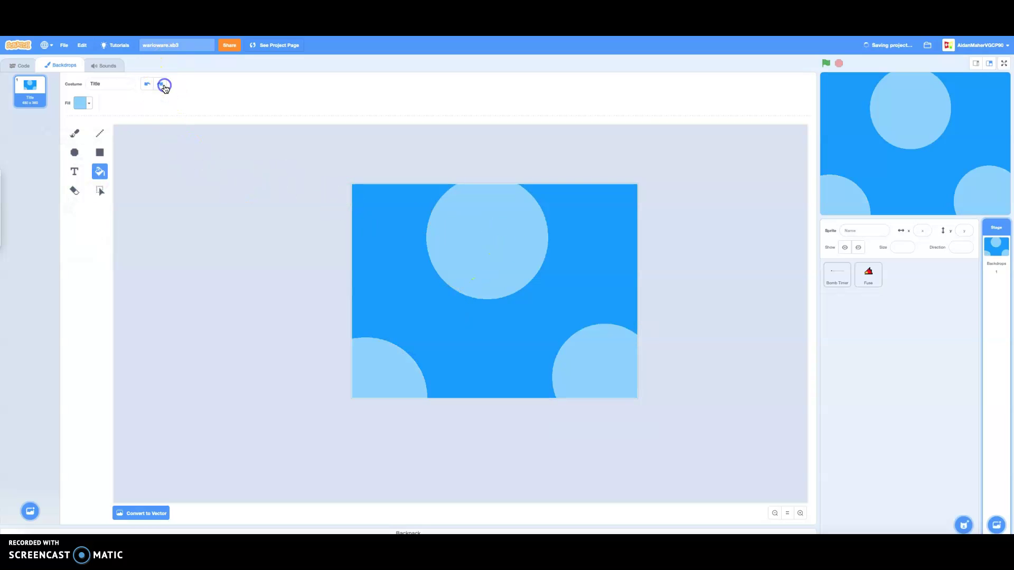
pyautogui.click(352, 395)
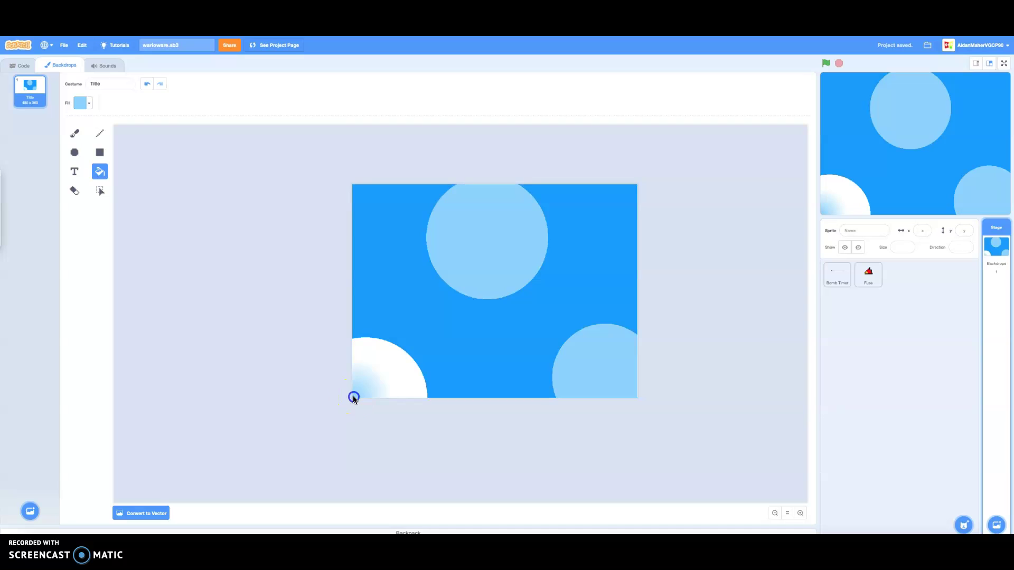
pyautogui.click(482, 238)
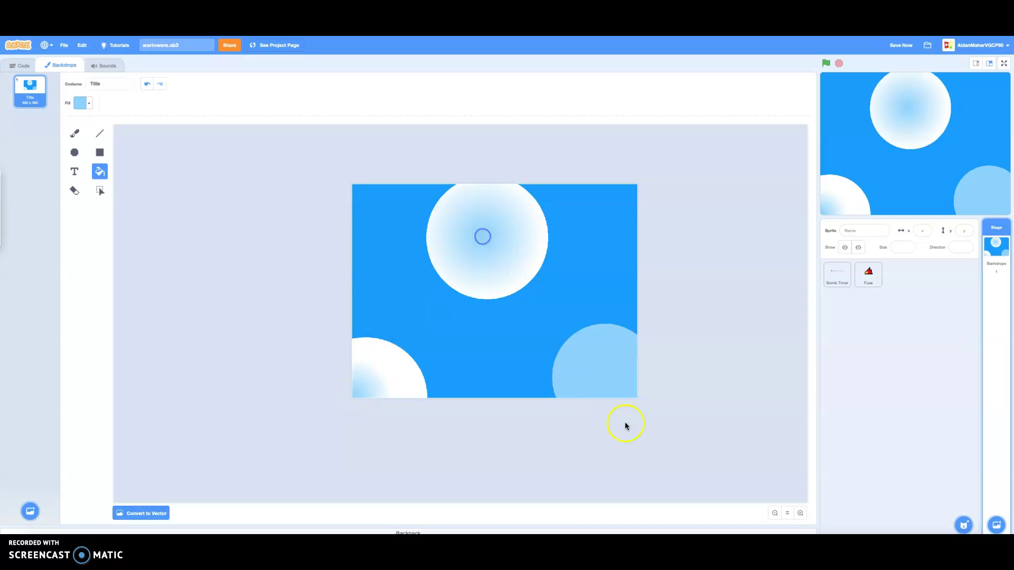
pyautogui.click(608, 378)
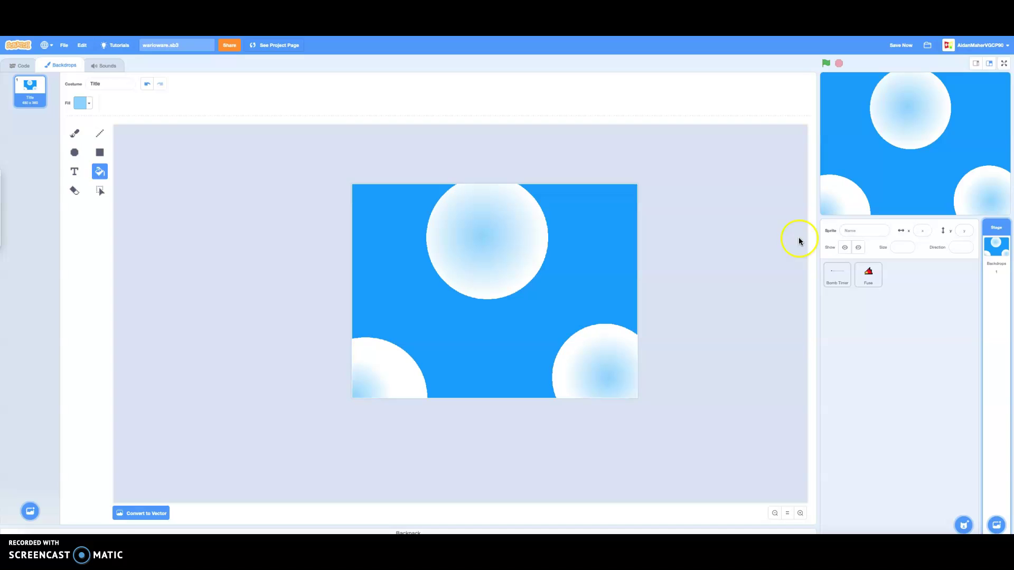
# Add the 003 - Title.mp3 track from the Backpack to the Stage's Sounds list
pyautogui.click(22, 65)
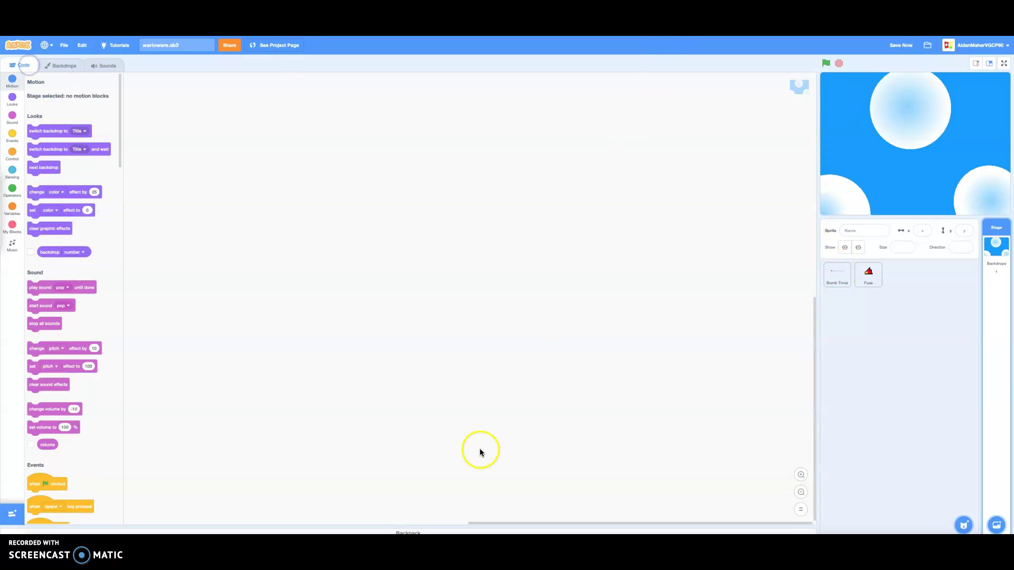
pyautogui.click(372, 532)
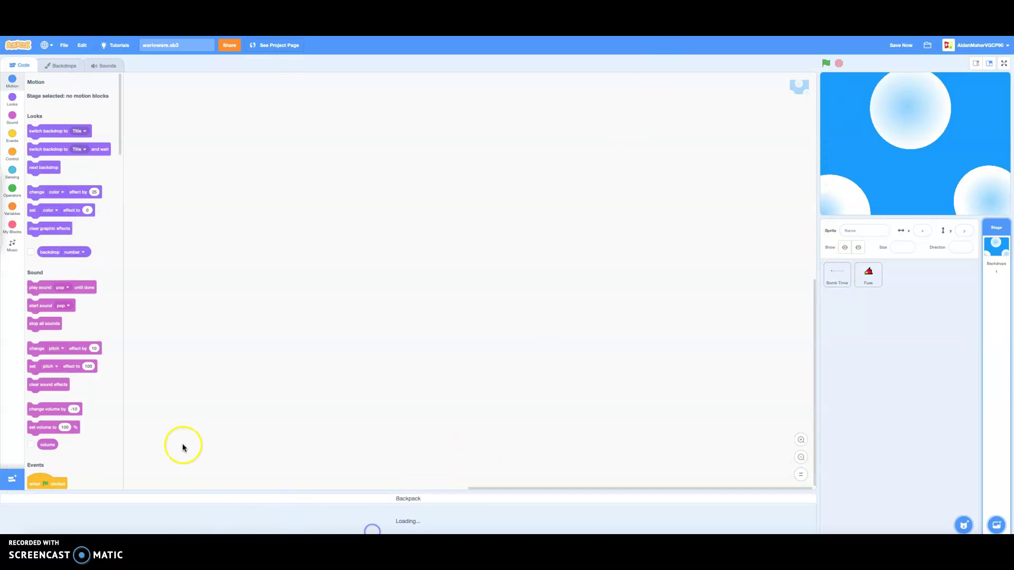
pyautogui.click(107, 65)
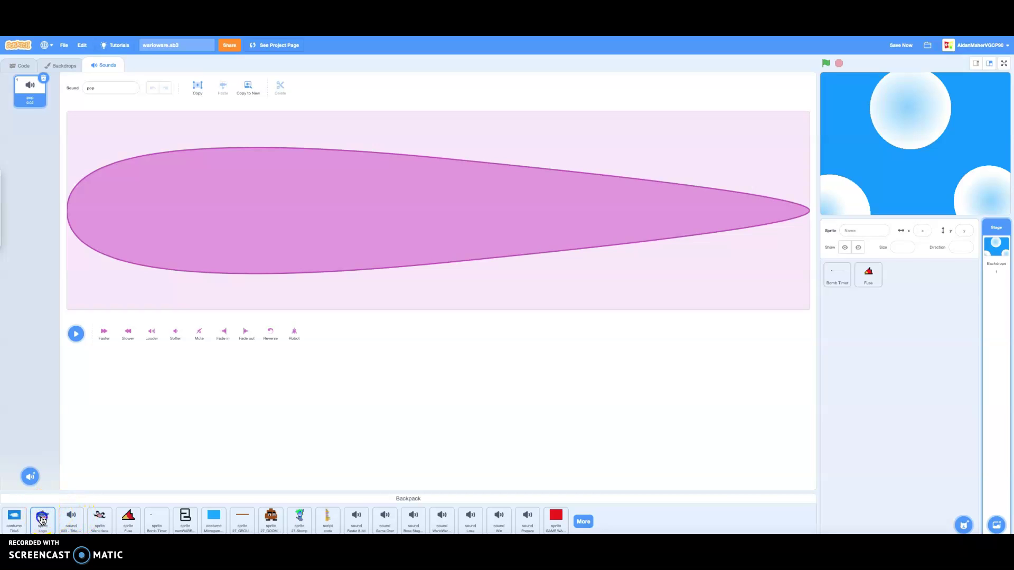
pyautogui.click(18, 520)
pyautogui.moveTo(71, 527); pyautogui.dragTo(23, 306)
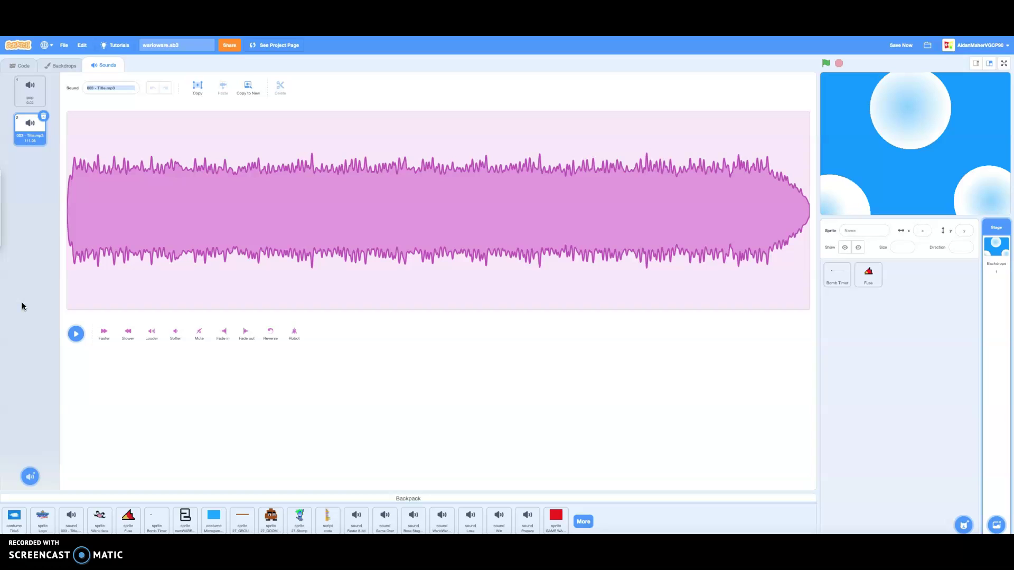
# Build a Stage script: when green flag clicked, forever play 003 - Title.mp3 until done
pyautogui.click(31, 87)
pyautogui.click(21, 65)
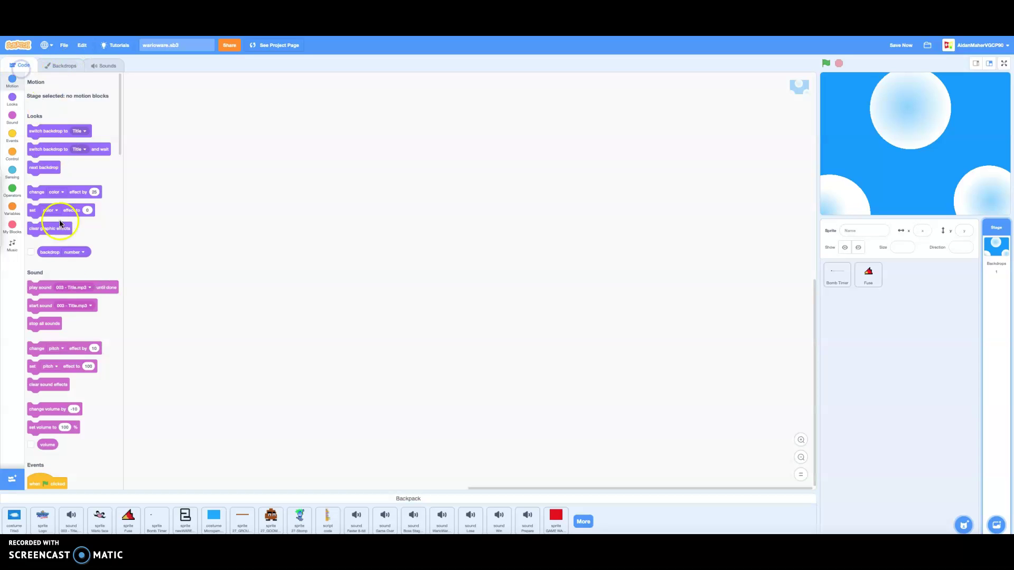
pyautogui.click(33, 283)
pyautogui.moveTo(46, 282); pyautogui.dragTo(206, 219)
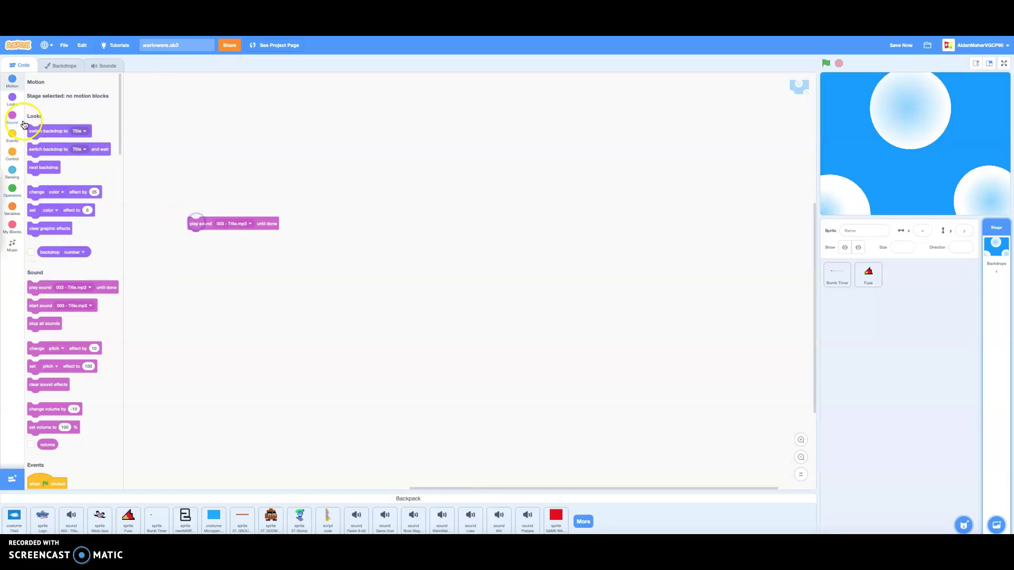
pyautogui.click(12, 134)
pyautogui.moveTo(63, 115); pyautogui.dragTo(203, 210)
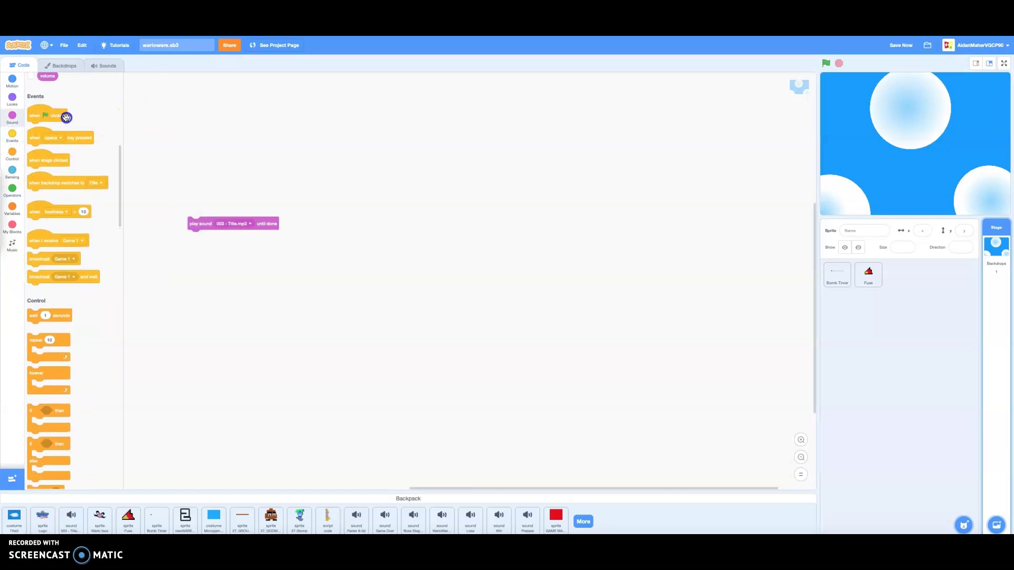
pyautogui.moveTo(37, 373); pyautogui.dragTo(199, 221)
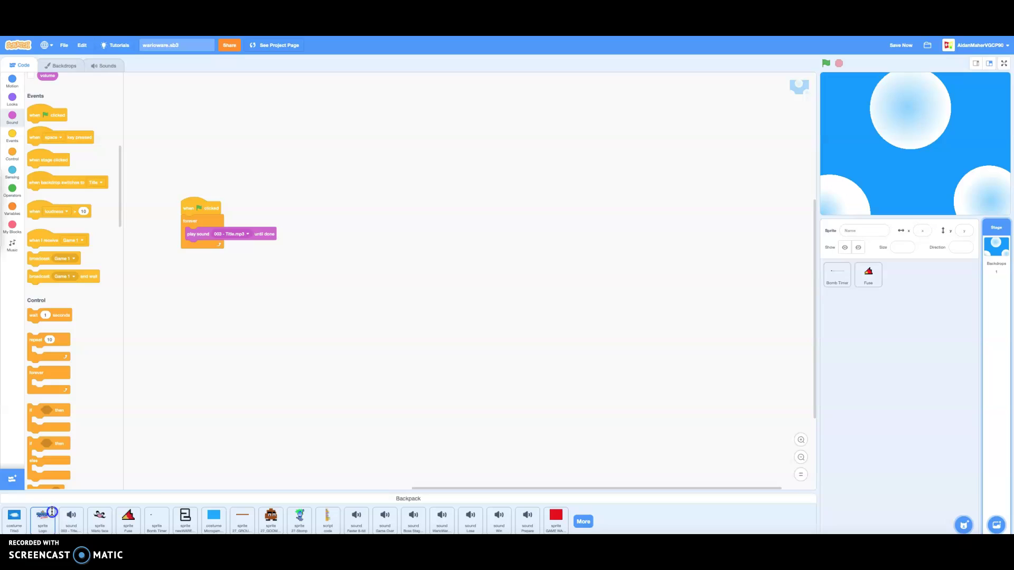
# Add the Logo sprite from the Backpack and delete the logo image from its costume
pyautogui.moveTo(49, 514); pyautogui.dragTo(921, 296)
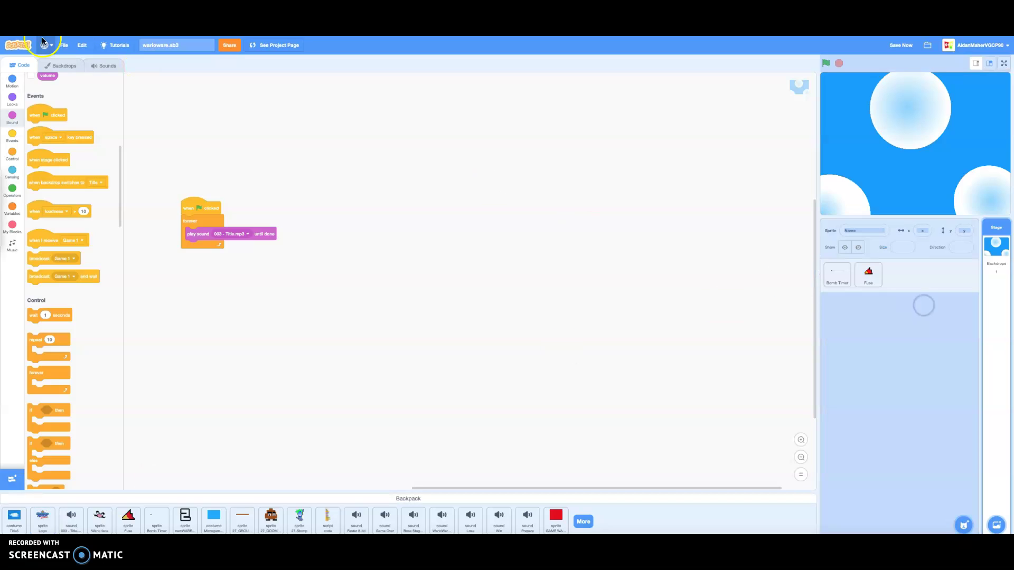
pyautogui.click(73, 64)
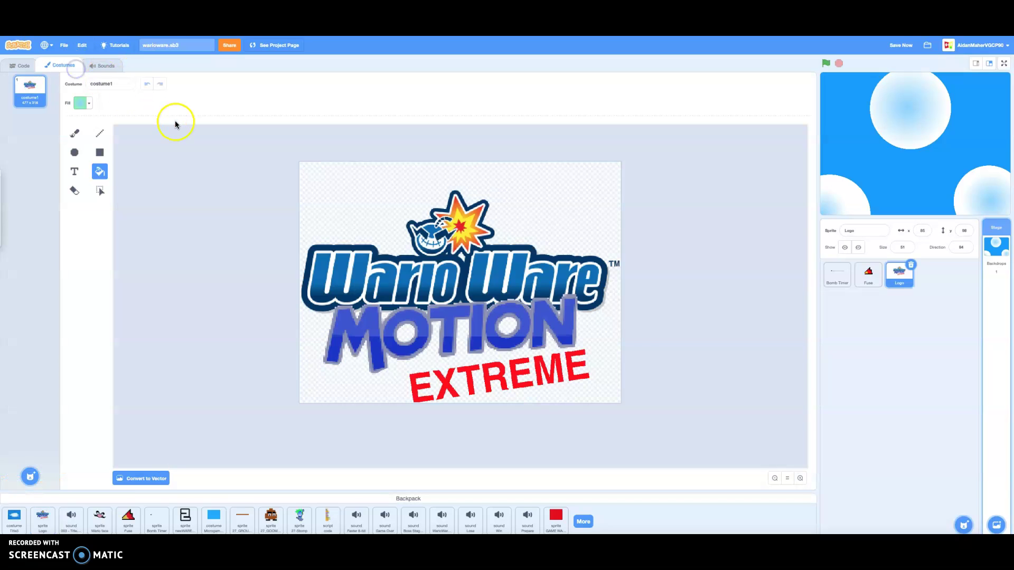
pyautogui.click(101, 192)
pyautogui.click(145, 109)
# Choose the Brush with a fully saturated blue painting colour
pyautogui.click(73, 135)
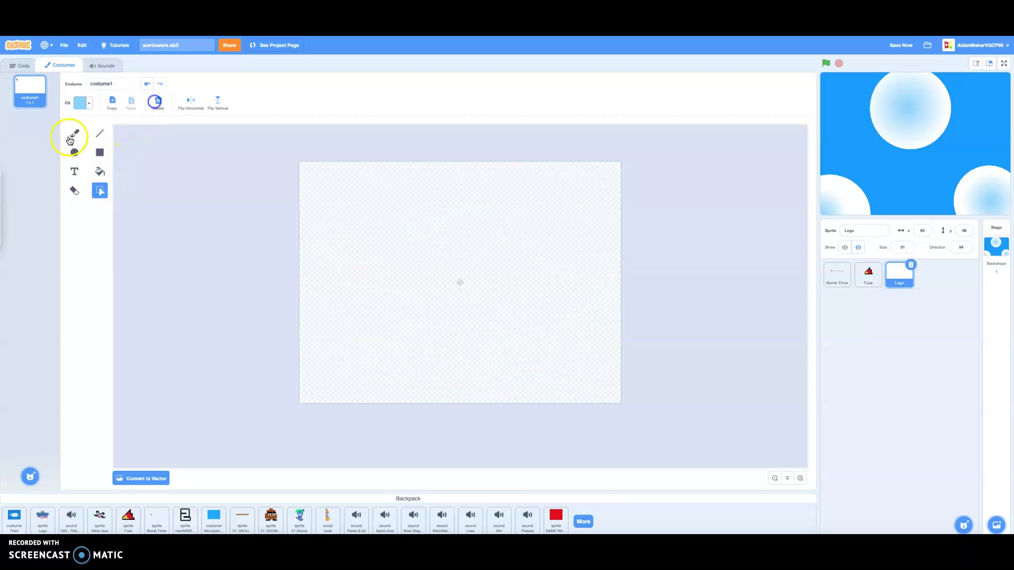
pyautogui.click(80, 103)
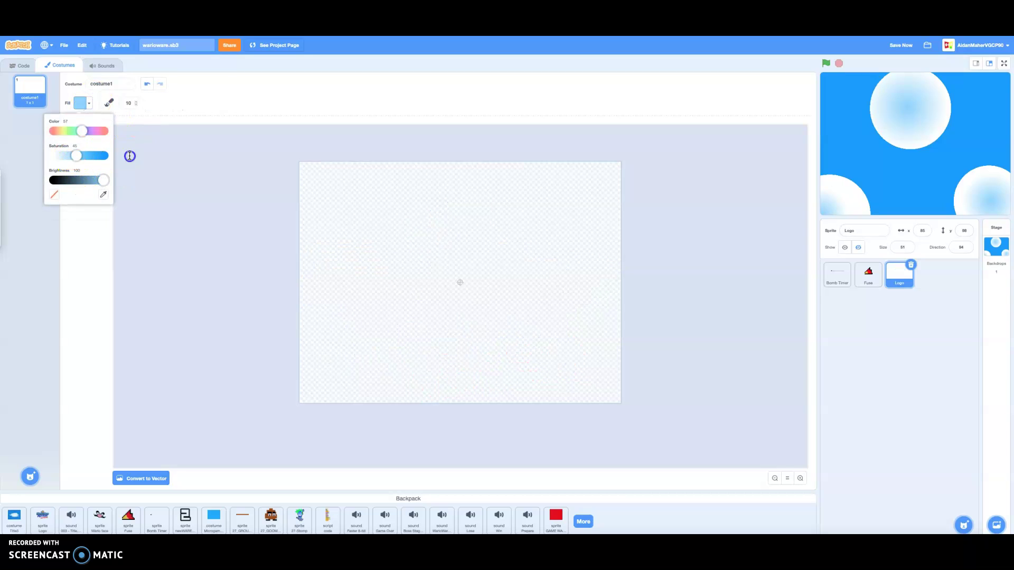
pyautogui.click(107, 157)
pyautogui.click(88, 132)
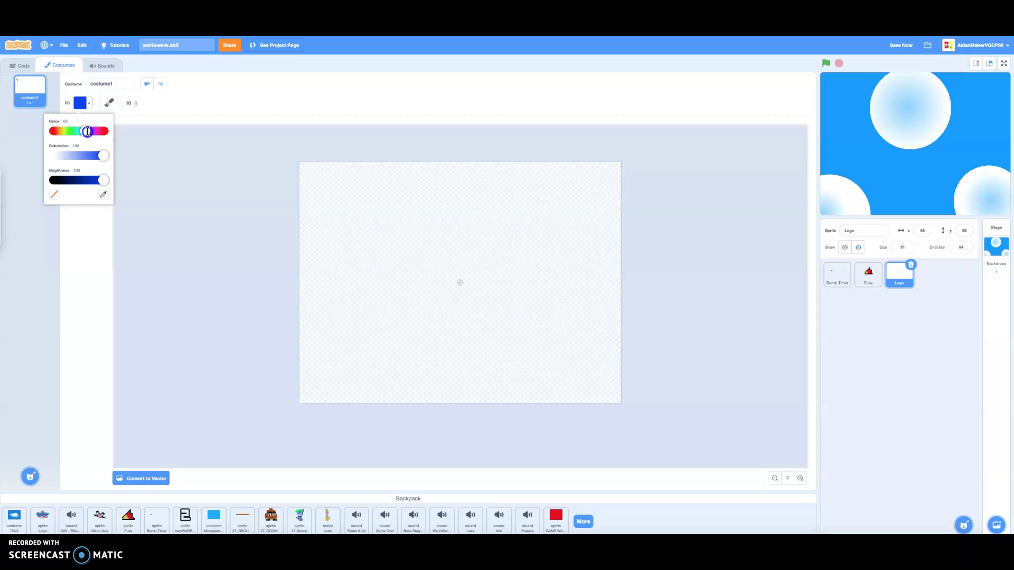
pyautogui.click(137, 105)
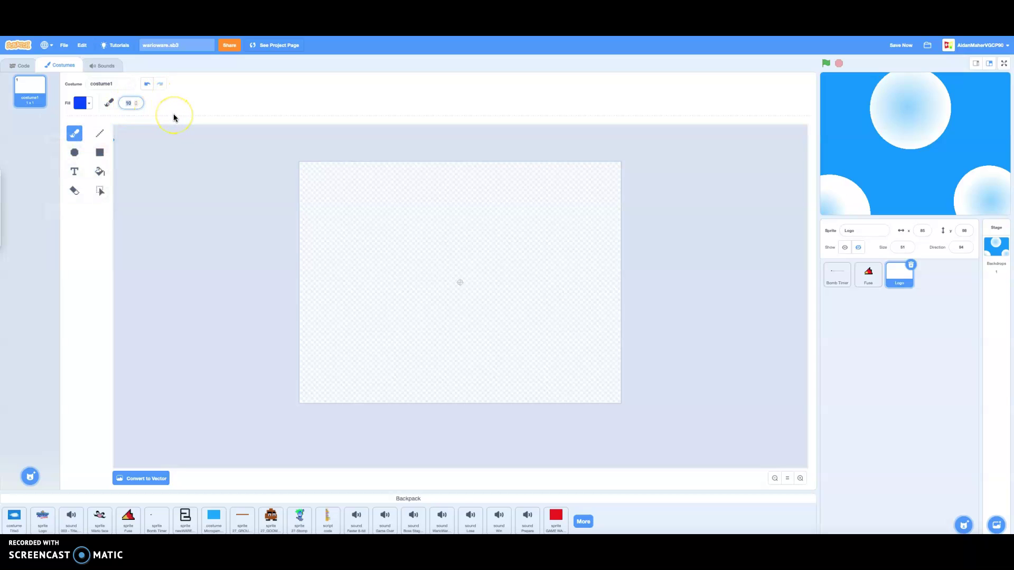
pyautogui.write('40')
# Paint the word 'Wario' in blue brush strokes on the Logo costume
pyautogui.moveTo(326, 226); pyautogui.dragTo(351, 290)
pyautogui.moveTo(359, 252)
pyautogui.mouseDown()
pyautogui.moveTo(388, 286)
pyautogui.moveTo(398, 239)
pyautogui.mouseUp()
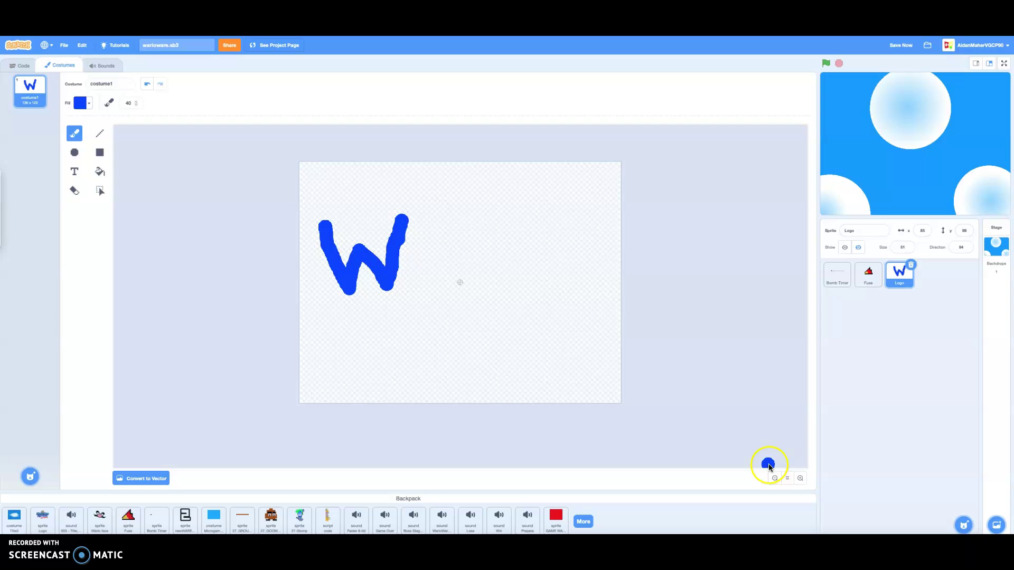
pyautogui.click(800, 478)
pyautogui.moveTo(404, 188)
pyautogui.mouseDown()
pyautogui.moveTo(378, 186)
pyautogui.moveTo(369, 253)
pyautogui.moveTo(429, 230)
pyautogui.moveTo(424, 192)
pyautogui.mouseUp()
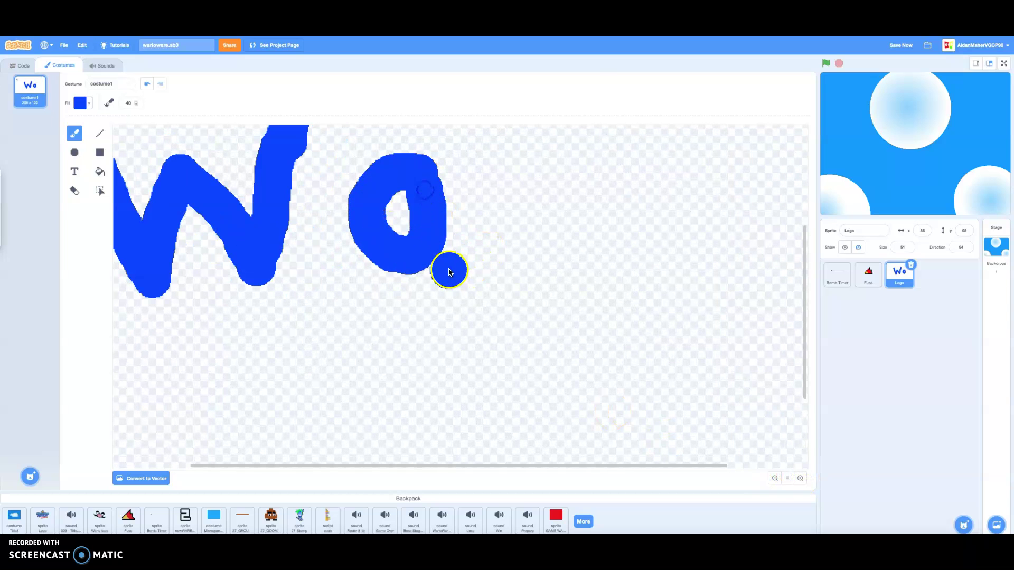
pyautogui.moveTo(449, 267); pyautogui.dragTo(441, 188)
pyautogui.moveTo(489, 164); pyautogui.dragTo(496, 270)
pyautogui.moveTo(499, 201)
pyautogui.mouseDown()
pyautogui.moveTo(544, 178)
pyautogui.moveTo(553, 190)
pyautogui.moveTo(582, 179)
pyautogui.moveTo(614, 201)
pyautogui.mouseUp()
pyautogui.scroll(5, 614, 202)
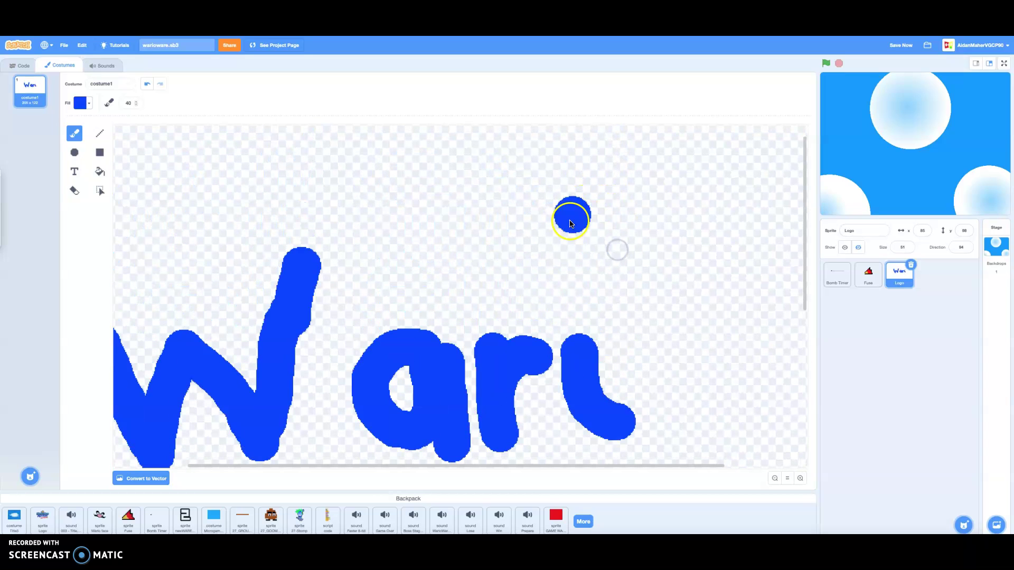
pyautogui.click(576, 271)
pyautogui.moveTo(734, 327)
pyautogui.mouseDown()
pyautogui.moveTo(691, 346)
pyautogui.moveTo(702, 419)
pyautogui.moveTo(736, 333)
pyautogui.mouseUp()
pyautogui.scroll(-5, 450, 311)
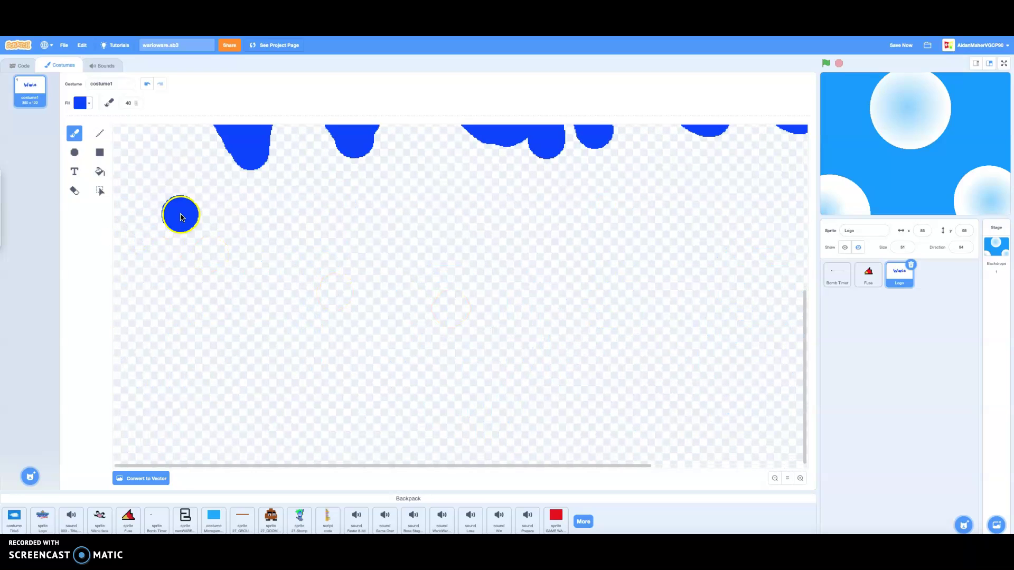
# Paint 'Ware' below it, then run the project to see the logo on stage
pyautogui.moveTo(189, 216)
pyautogui.mouseDown()
pyautogui.moveTo(237, 349)
pyautogui.moveTo(285, 252)
pyautogui.moveTo(321, 334)
pyautogui.moveTo(362, 207)
pyautogui.mouseUp()
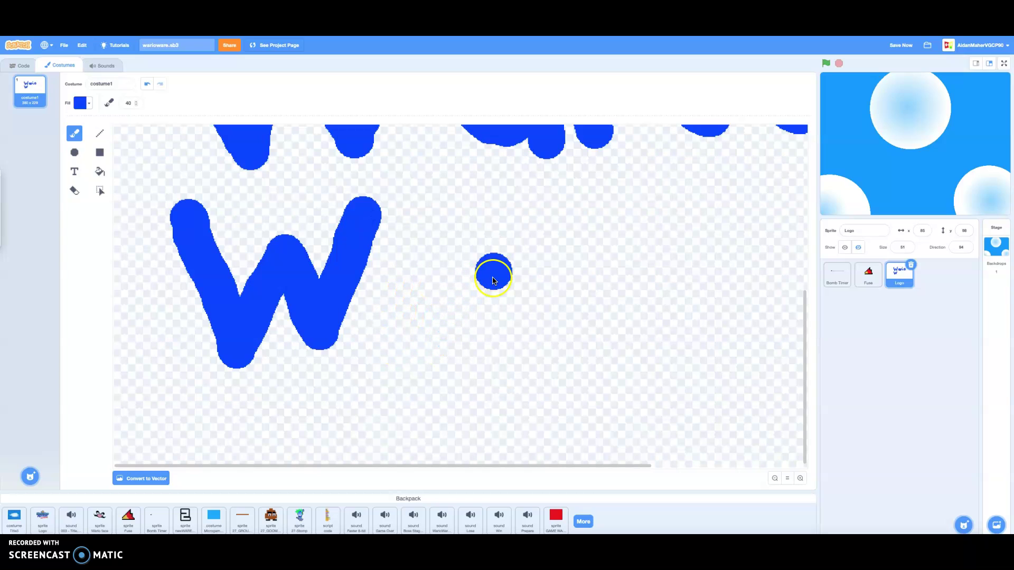
pyautogui.moveTo(493, 283)
pyautogui.mouseDown()
pyautogui.moveTo(480, 239)
pyautogui.moveTo(434, 235)
pyautogui.moveTo(415, 290)
pyautogui.moveTo(442, 322)
pyautogui.moveTo(473, 319)
pyautogui.moveTo(496, 285)
pyautogui.moveTo(498, 238)
pyautogui.moveTo(500, 328)
pyautogui.mouseUp()
pyautogui.moveTo(560, 230); pyautogui.dragTo(557, 321)
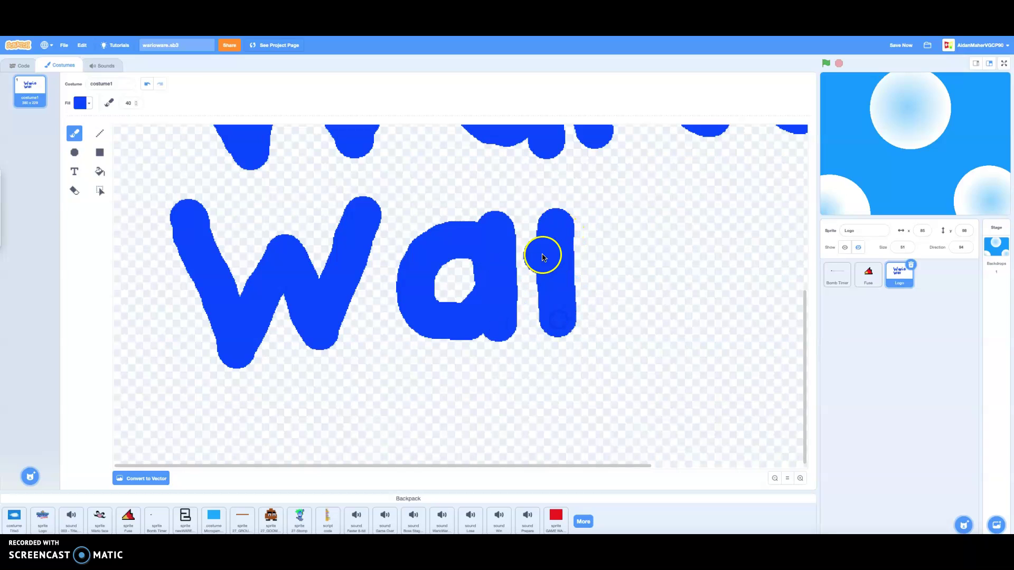
pyautogui.moveTo(559, 254); pyautogui.dragTo(610, 242)
pyautogui.click(620, 301)
pyautogui.moveTo(624, 301)
pyautogui.mouseDown()
pyautogui.moveTo(690, 264)
pyautogui.moveTo(645, 239)
pyautogui.moveTo(611, 340)
pyautogui.moveTo(643, 343)
pyautogui.mouseUp()
pyautogui.hscroll(5, 641, 342)
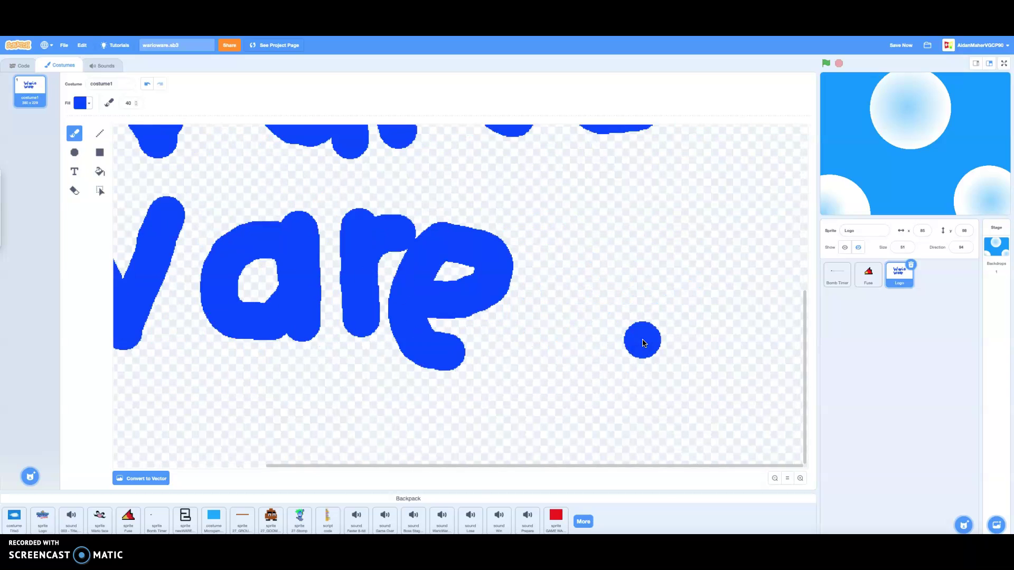
pyautogui.scroll(10, 618, 332)
pyautogui.click(777, 477)
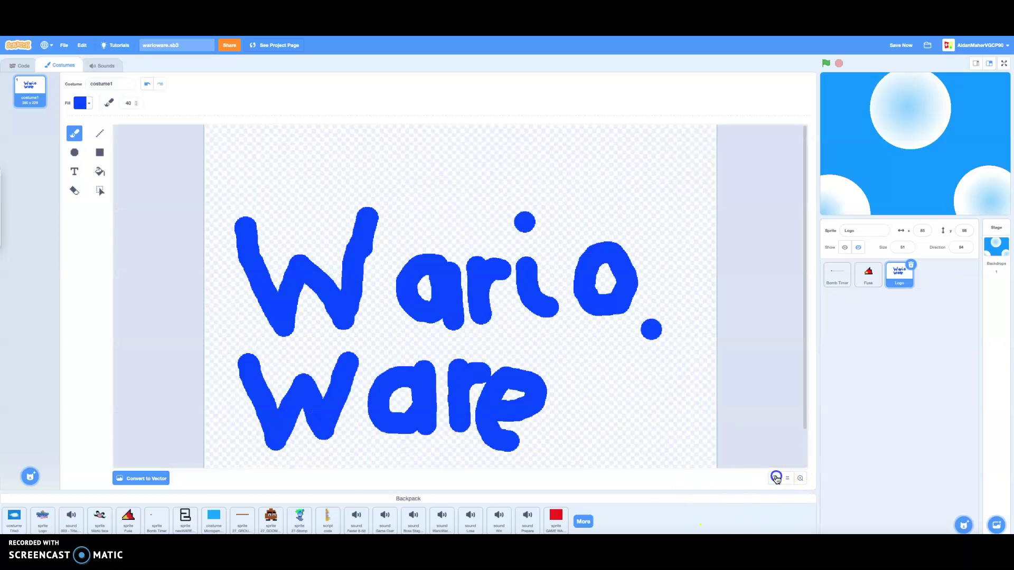
pyautogui.click(827, 67)
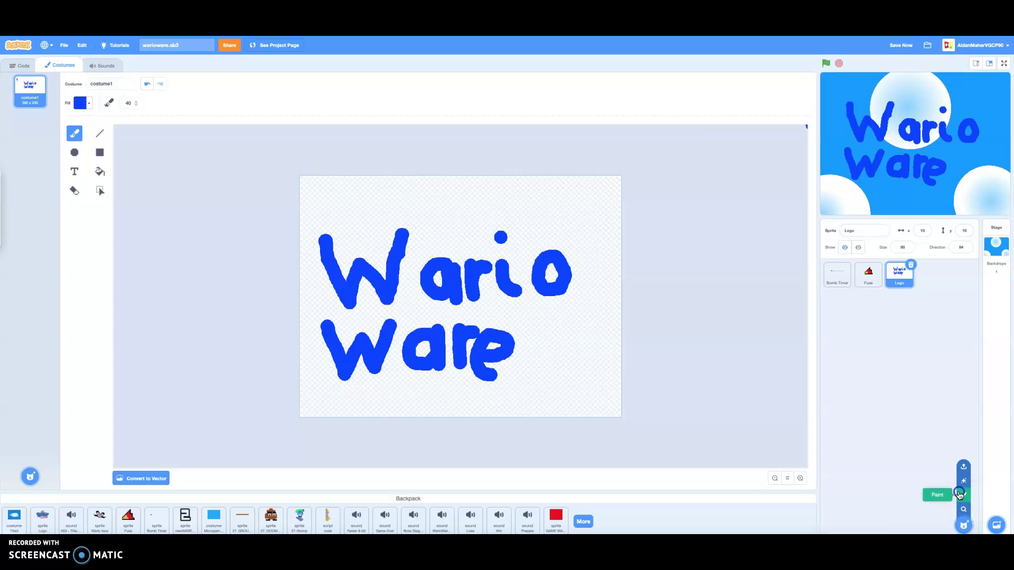
# Paint a new sprite whose costume is a green rectangle at the centre
pyautogui.click(961, 492)
pyautogui.click(74, 214)
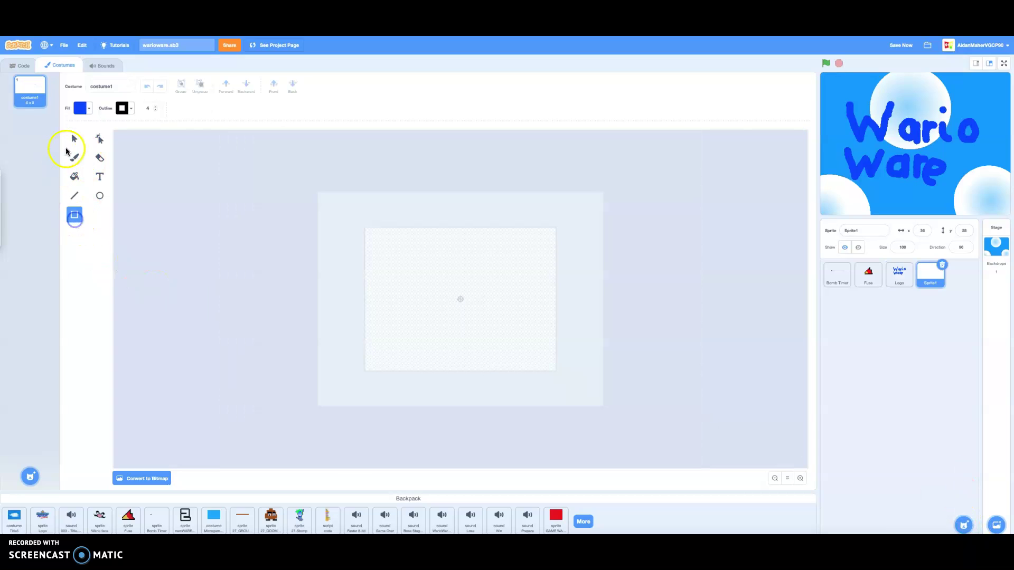
pyautogui.click(83, 109)
pyautogui.moveTo(75, 151); pyautogui.dragTo(71, 153)
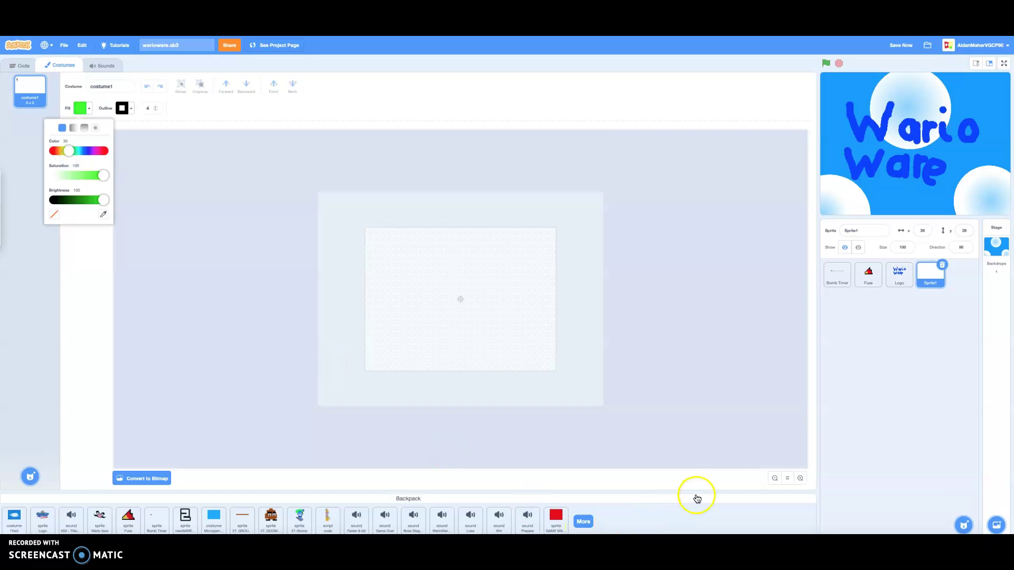
pyautogui.click(787, 478)
pyautogui.click(799, 478)
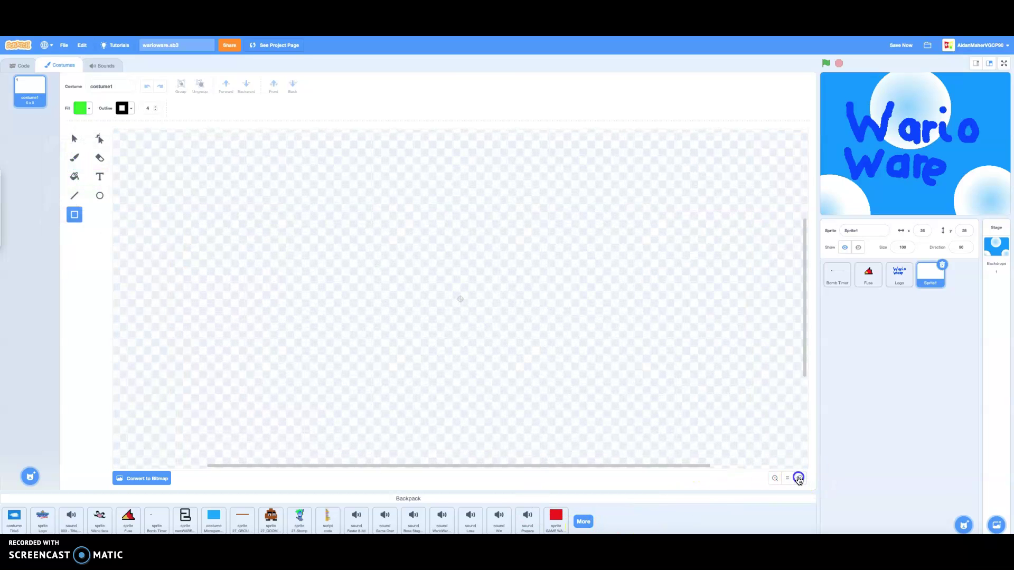
pyautogui.moveTo(287, 234); pyautogui.dragTo(558, 344)
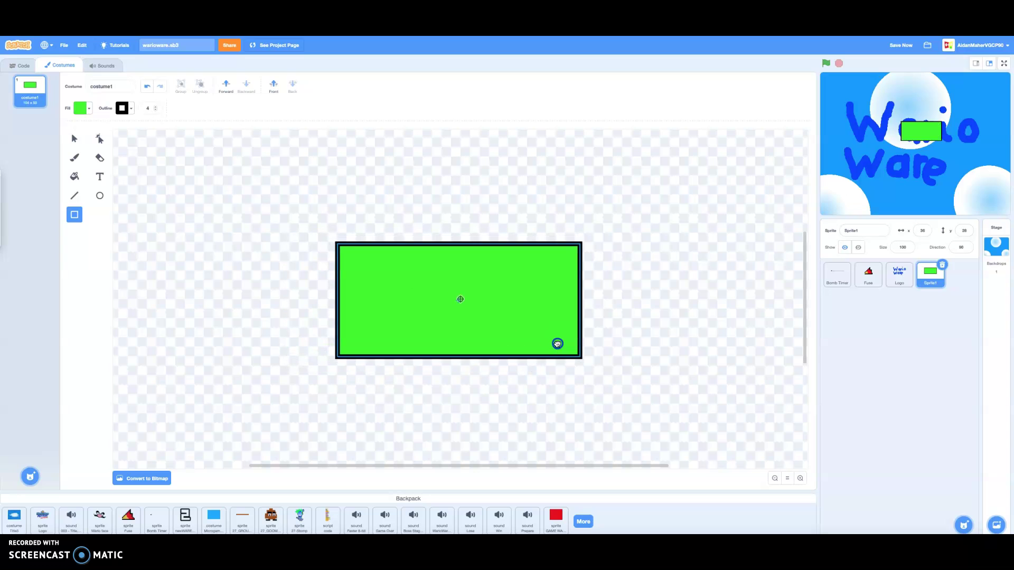
# Duplicate the rectangle into a thin bottom strip with a darker green fill
pyautogui.click(74, 138)
pyautogui.click(179, 109)
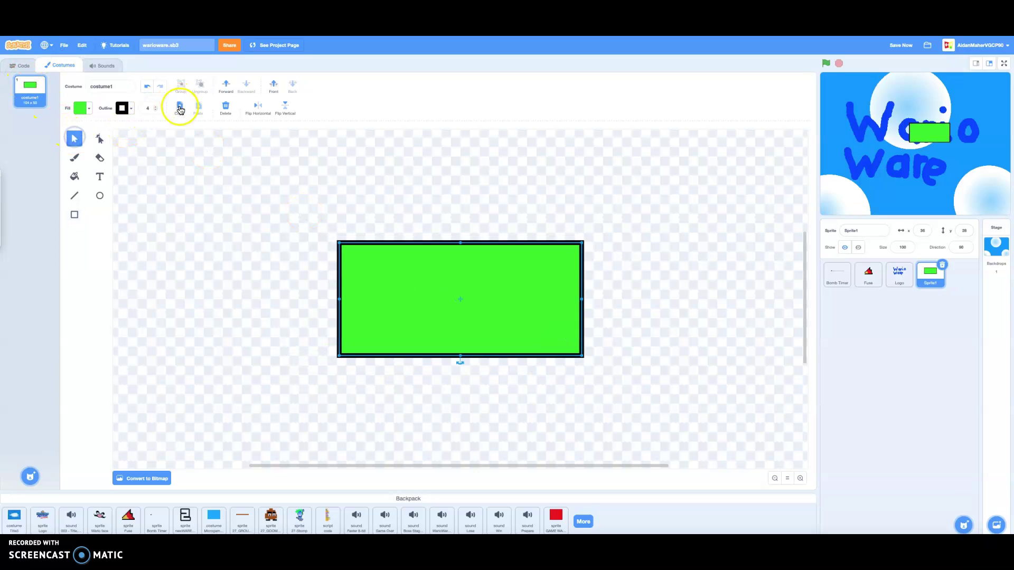
pyautogui.click(199, 109)
pyautogui.moveTo(528, 288); pyautogui.dragTo(514, 287)
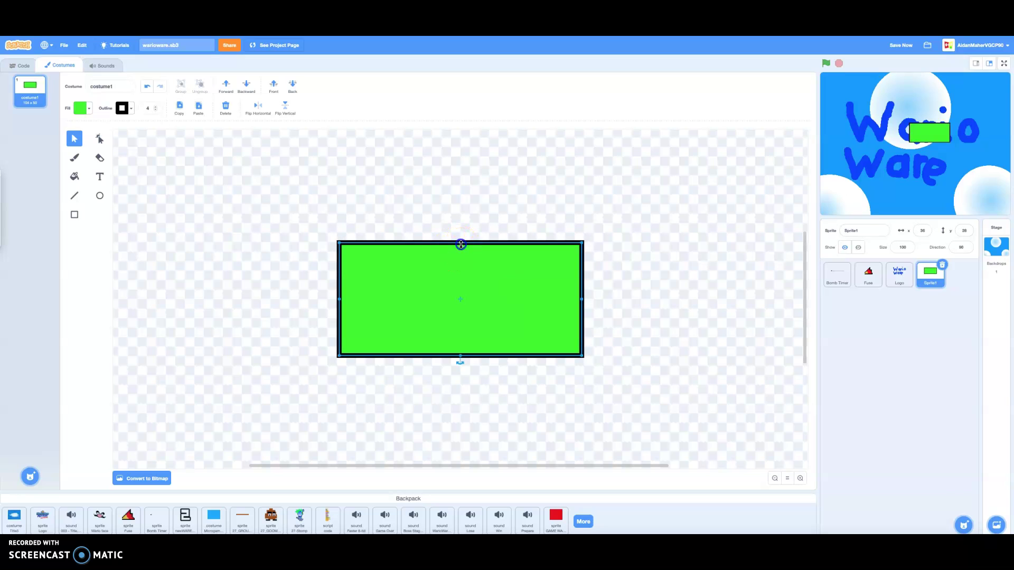
pyautogui.moveTo(460, 244)
pyautogui.mouseDown()
pyautogui.moveTo(452, 396)
pyautogui.moveTo(451, 376)
pyautogui.mouseUp()
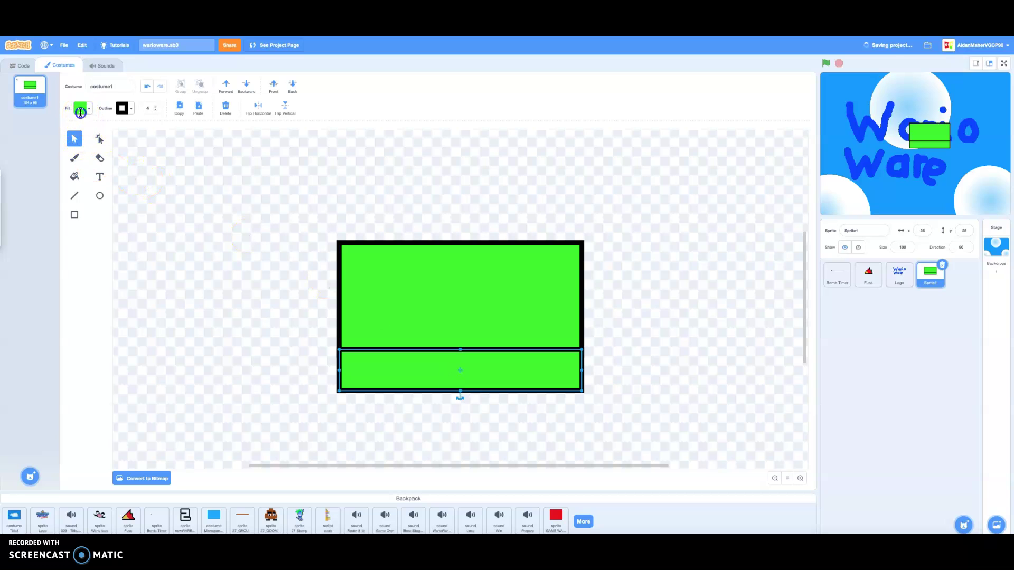
pyautogui.click(80, 108)
pyautogui.click(80, 200)
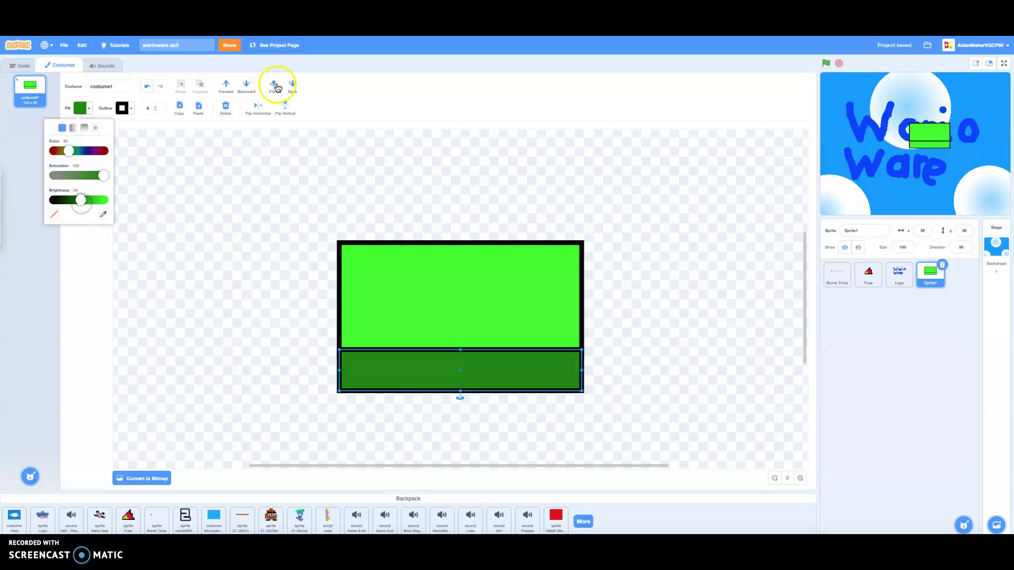
# Deselect the strip and set the painting colour to black
pyautogui.click(204, 197)
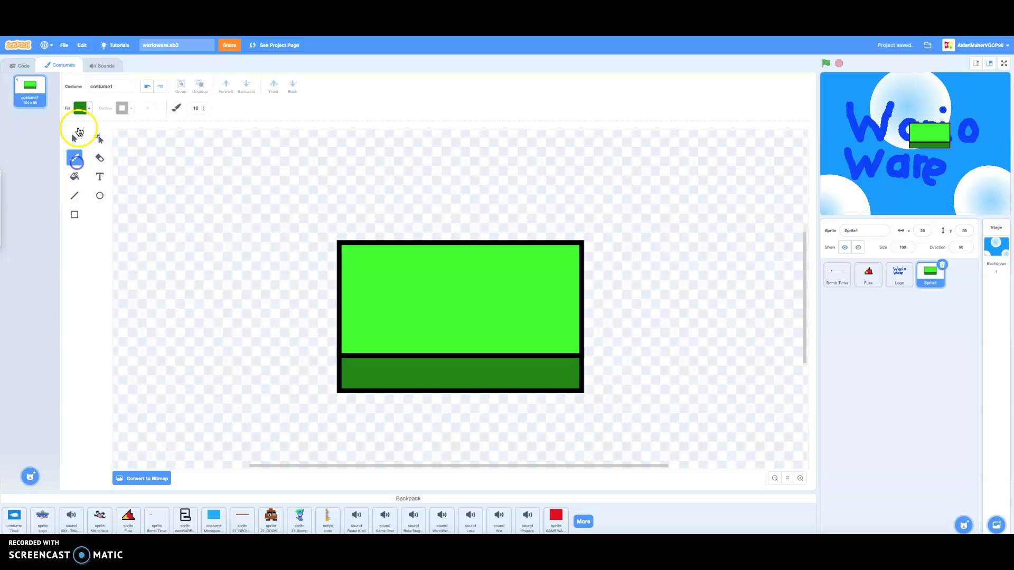
pyautogui.click(80, 108)
pyautogui.moveTo(90, 161)
pyautogui.mouseDown()
pyautogui.moveTo(125, 159)
pyautogui.moveTo(52, 185)
pyautogui.mouseUp()
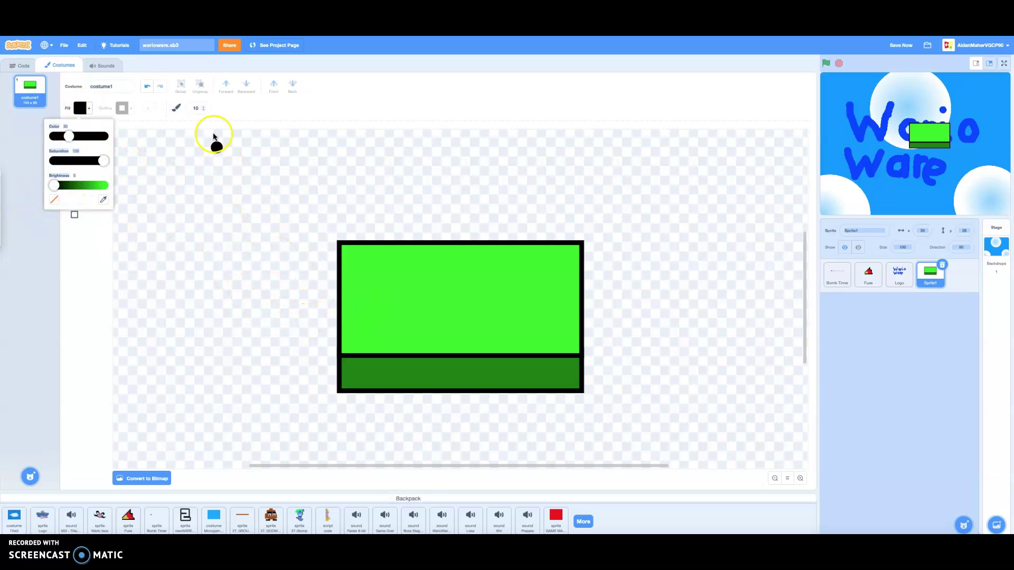
# Brush-paint the letters S, t, a, r and t on the green button
pyautogui.click(195, 108)
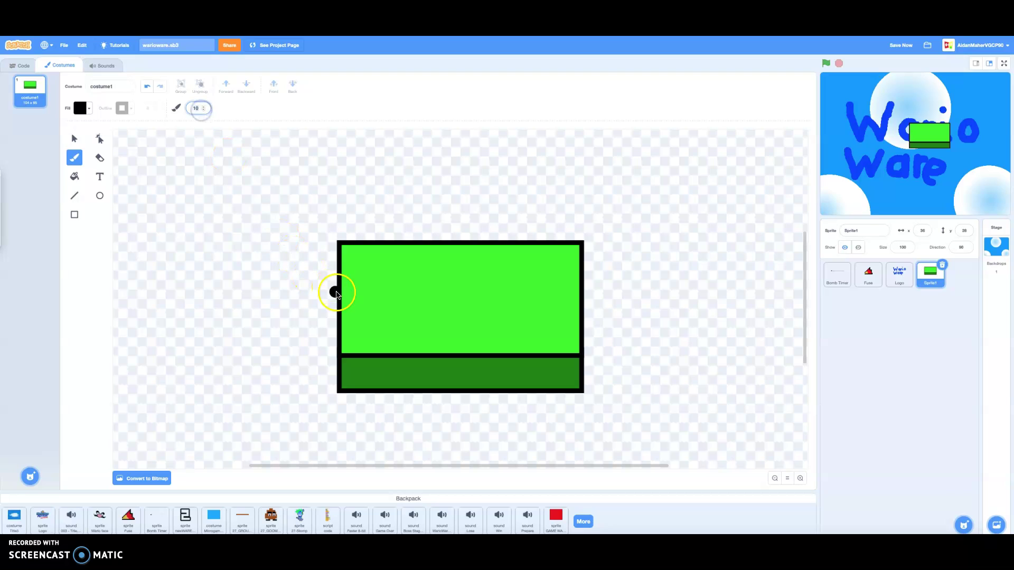
pyautogui.moveTo(396, 269); pyautogui.dragTo(372, 272)
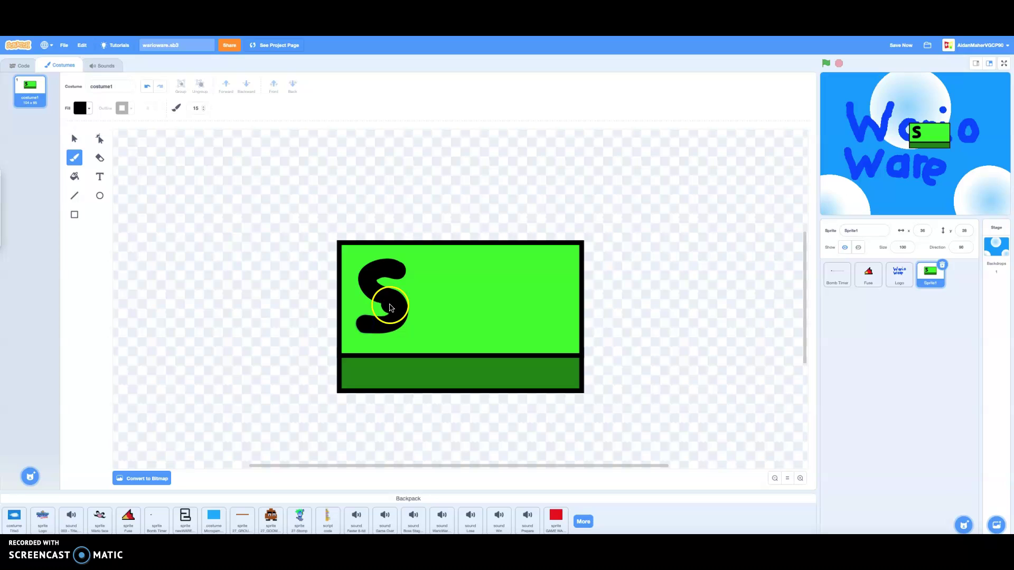
pyautogui.moveTo(432, 266)
pyautogui.mouseDown()
pyautogui.moveTo(434, 323)
pyautogui.moveTo(457, 333)
pyautogui.mouseUp()
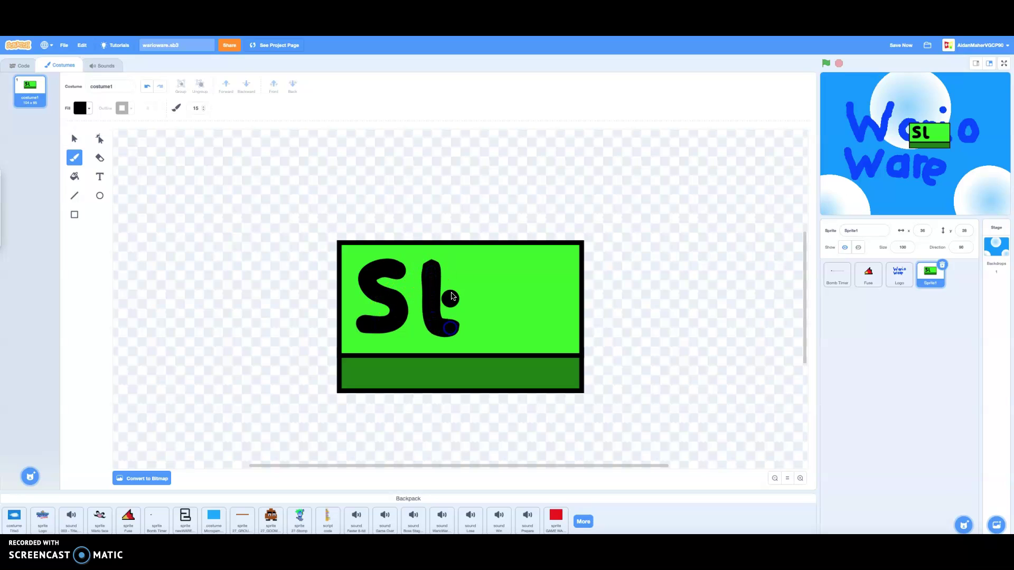
pyautogui.moveTo(454, 290)
pyautogui.mouseDown()
pyautogui.moveTo(434, 292)
pyautogui.moveTo(507, 326)
pyautogui.mouseUp()
pyautogui.moveTo(530, 292)
pyautogui.mouseDown()
pyautogui.moveTo(532, 318)
pyautogui.moveTo(570, 276)
pyautogui.moveTo(574, 313)
pyautogui.moveTo(590, 329)
pyautogui.mouseUp()
pyautogui.moveTo(539, 274); pyautogui.dragTo(568, 289)
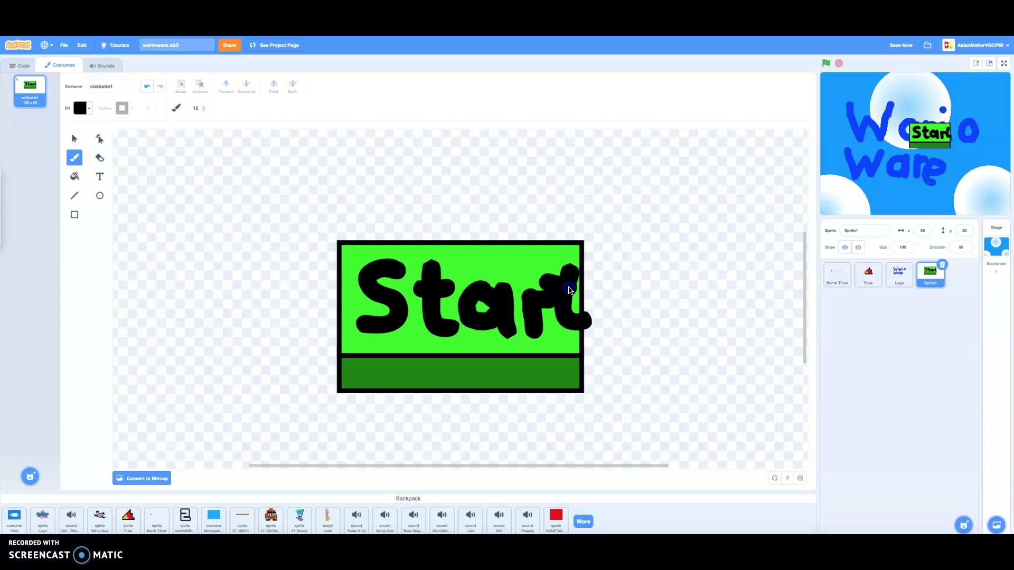
pyautogui.click(146, 86)
pyautogui.click(146, 86)
pyautogui.click(146, 86)
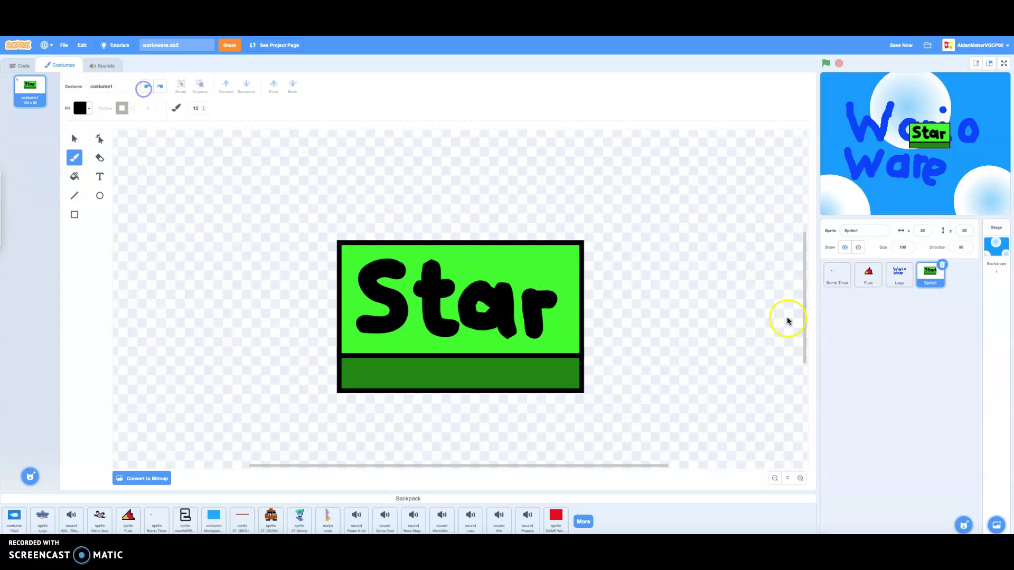
pyautogui.moveTo(576, 269)
pyautogui.mouseDown()
pyautogui.moveTo(579, 315)
pyautogui.moveTo(558, 287)
pyautogui.mouseUp()
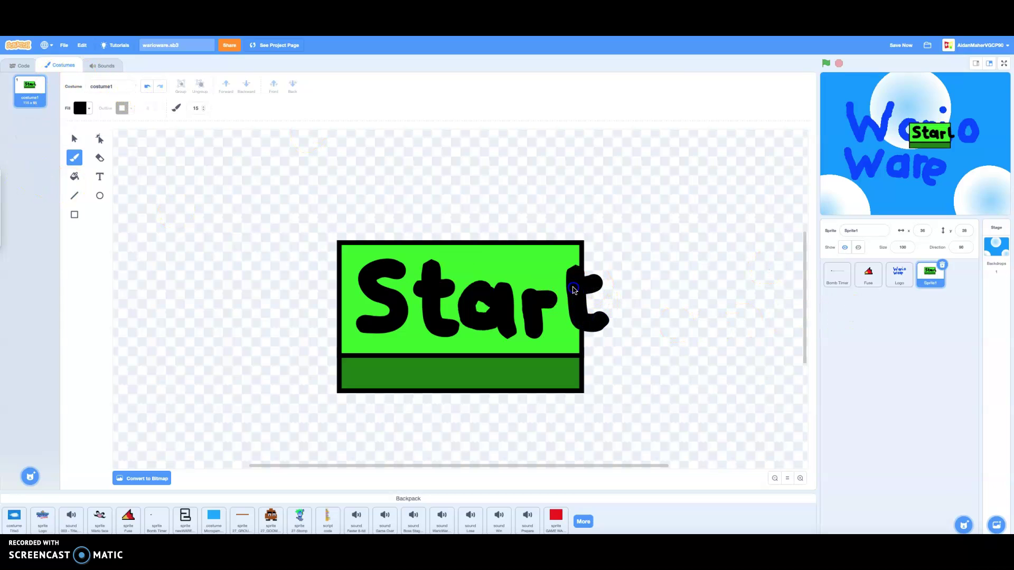
# Move the t, a and r closer to the S and delete the misplaced final t
pyautogui.click(74, 138)
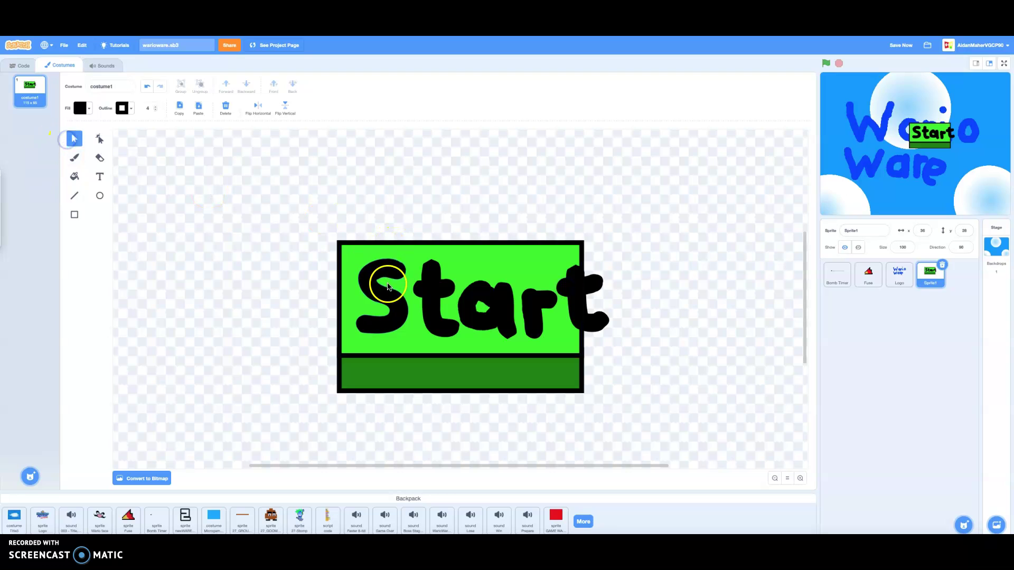
pyautogui.click(370, 295)
pyautogui.moveTo(426, 300)
pyautogui.mouseDown()
pyautogui.moveTo(410, 300)
pyautogui.moveTo(454, 296)
pyautogui.mouseUp()
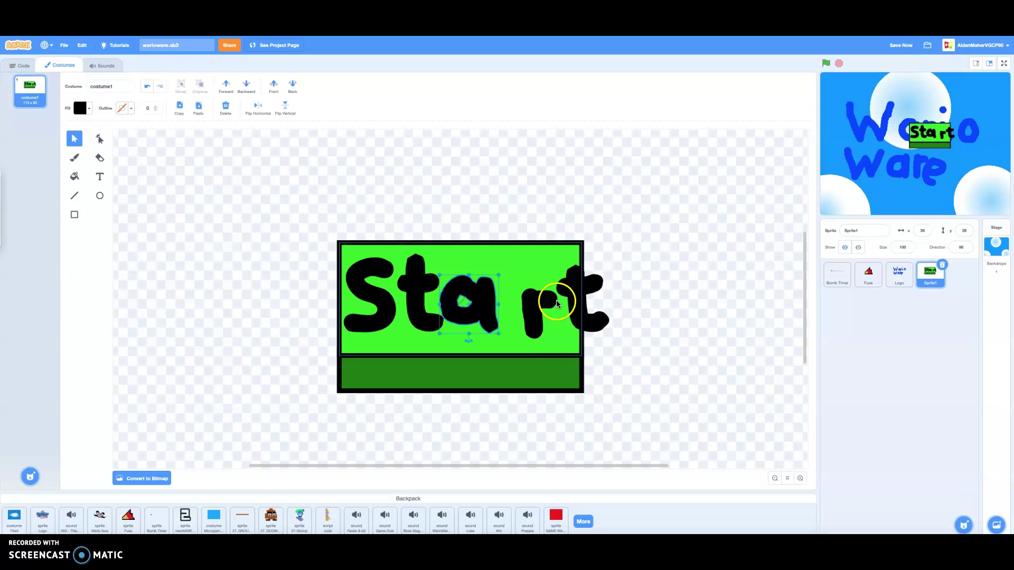
pyautogui.moveTo(547, 292)
pyautogui.mouseDown()
pyautogui.moveTo(525, 290)
pyautogui.moveTo(548, 294)
pyautogui.mouseUp()
pyautogui.click(571, 291)
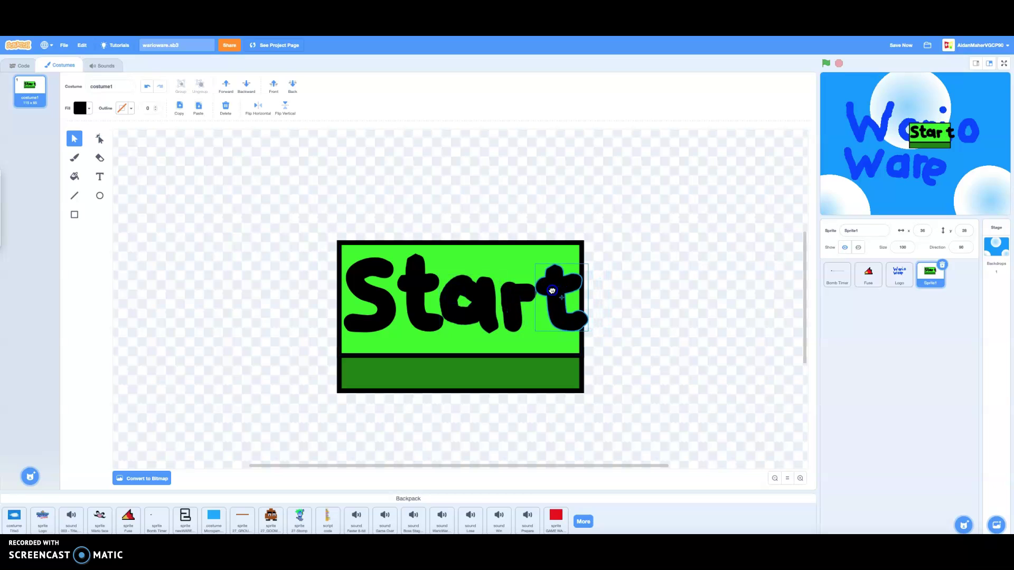
pyautogui.click(225, 106)
# Repaint the final t inside the button, move the sprite below the logo, and convert to bitmap
pyautogui.click(73, 160)
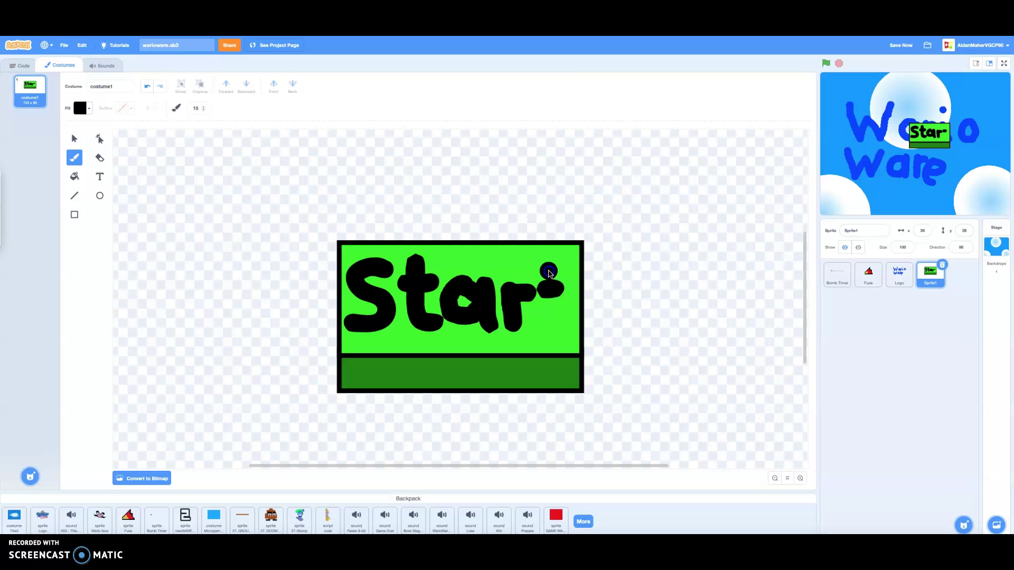
pyautogui.moveTo(567, 319); pyautogui.dragTo(568, 317)
pyautogui.moveTo(590, 266); pyautogui.dragTo(540, 267)
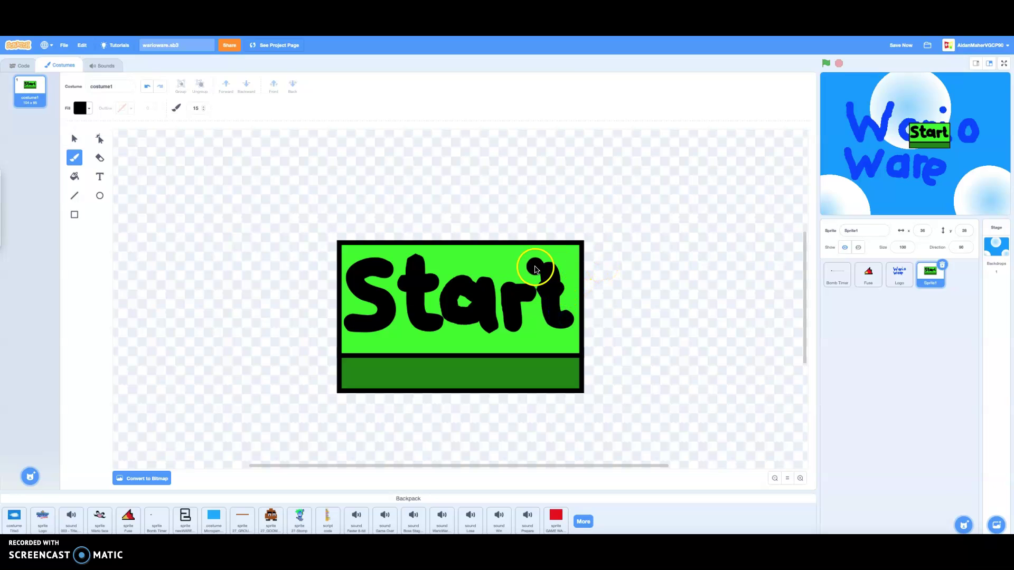
pyautogui.moveTo(951, 144); pyautogui.dragTo(936, 204)
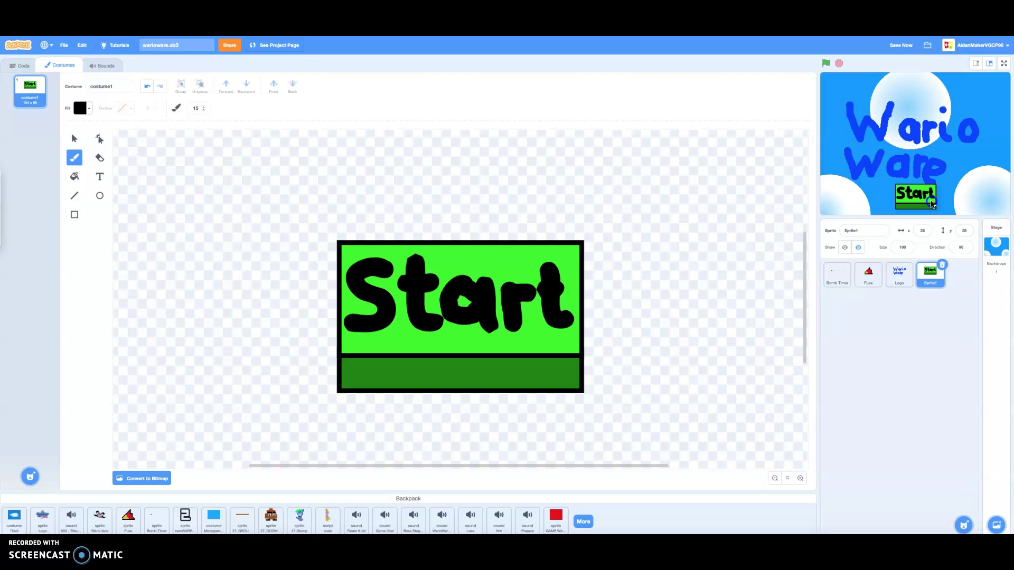
pyautogui.click(152, 482)
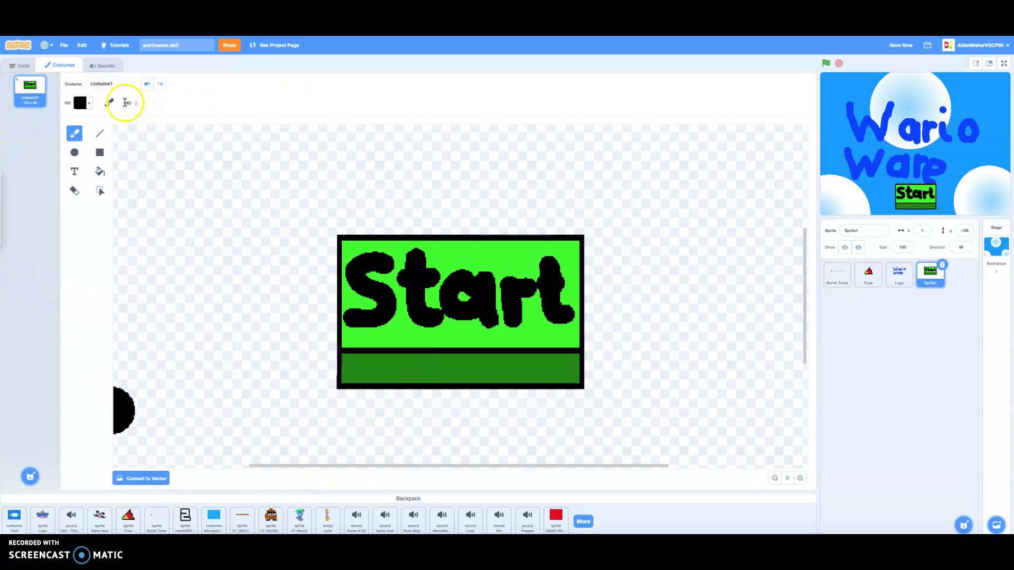
# Build the Start sprite's green-flag script: show, set size to 0%, then repeat 10 change size by 10
pyautogui.click(21, 65)
pyautogui.hotkey('ctrl', 'Up')
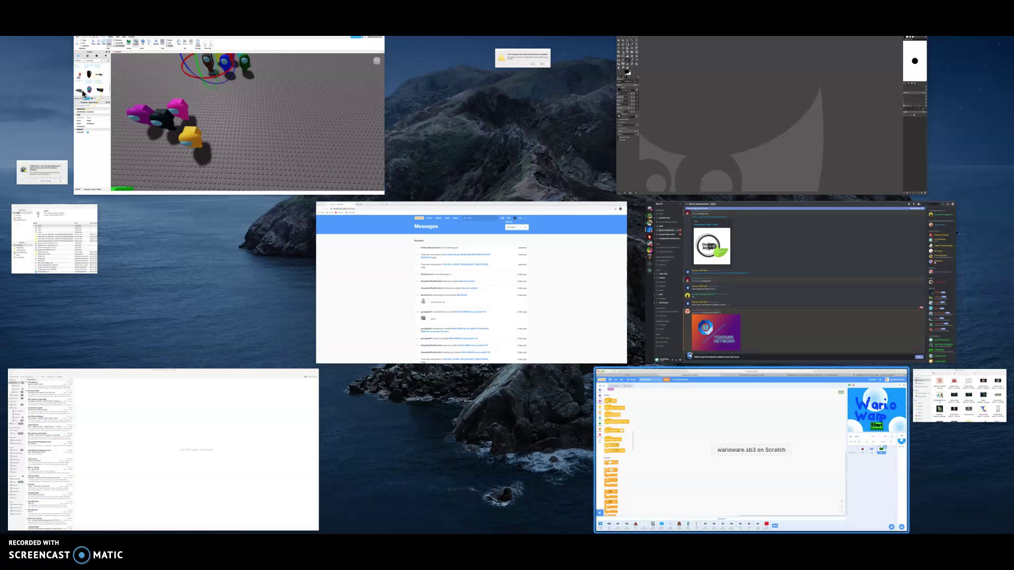
pyautogui.click(498, 389)
pyautogui.moveTo(47, 118); pyautogui.dragTo(341, 161)
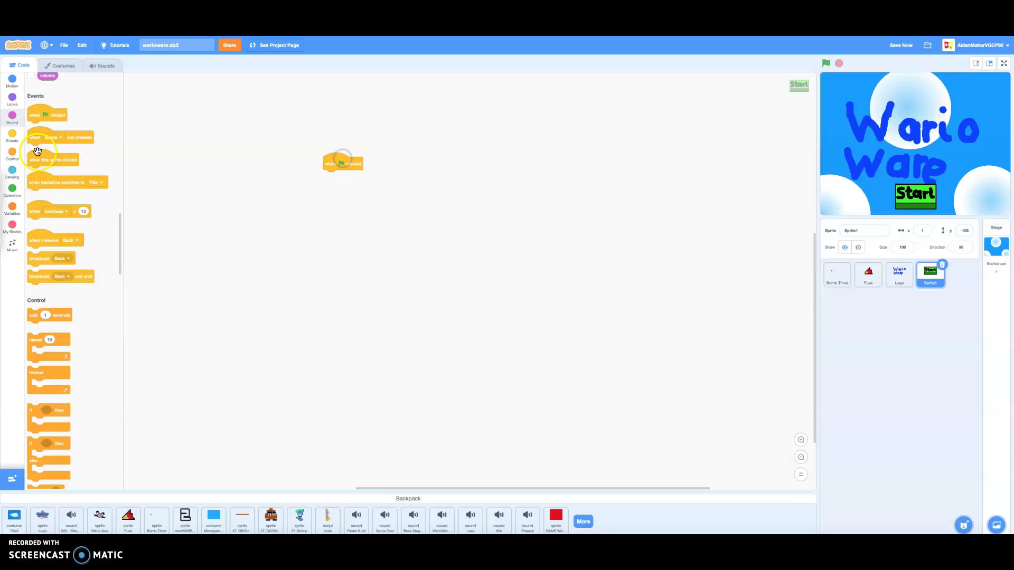
pyautogui.click(13, 97)
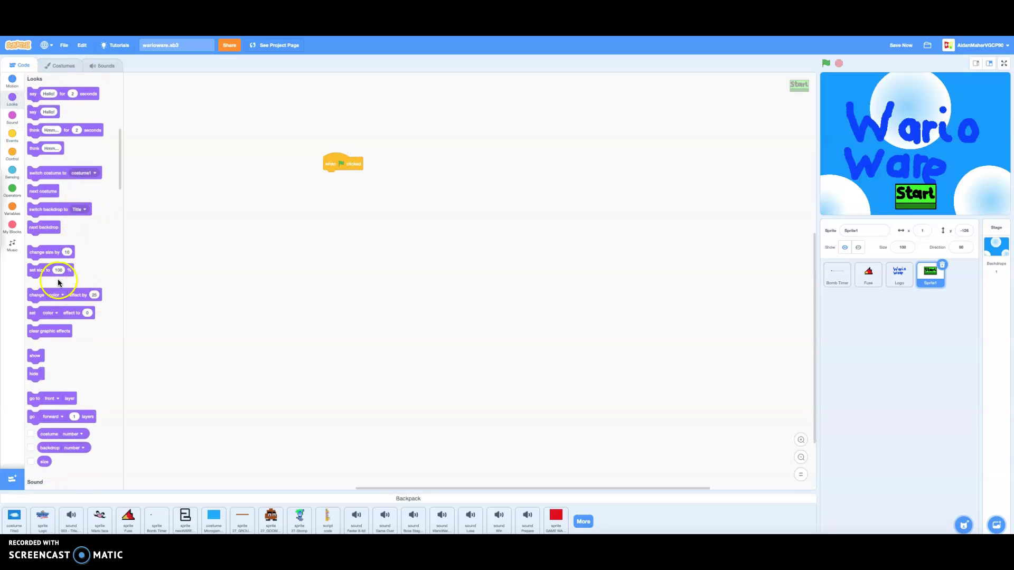
pyautogui.moveTo(56, 274); pyautogui.dragTo(357, 180)
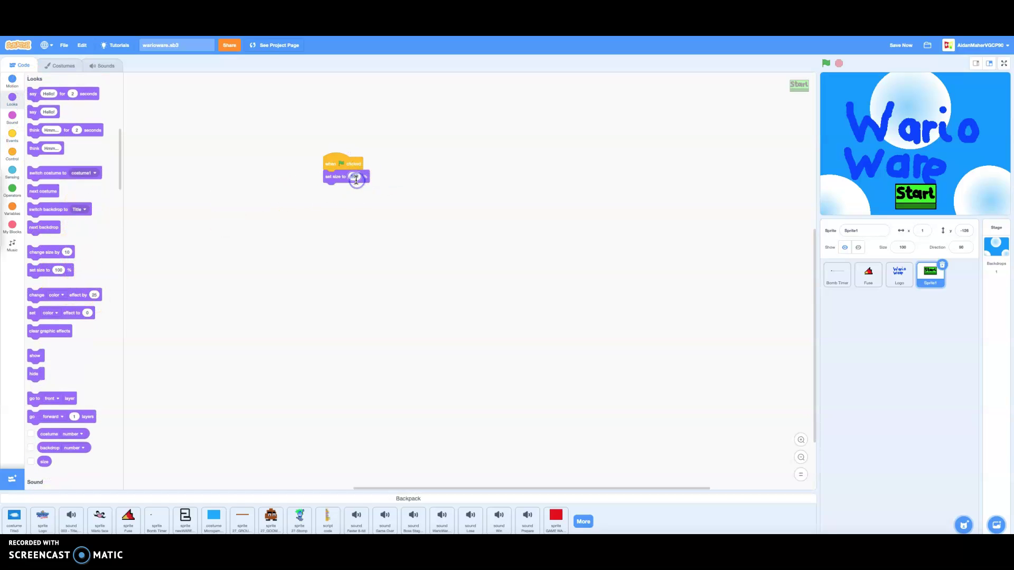
pyautogui.scroll(-3, 78, 275)
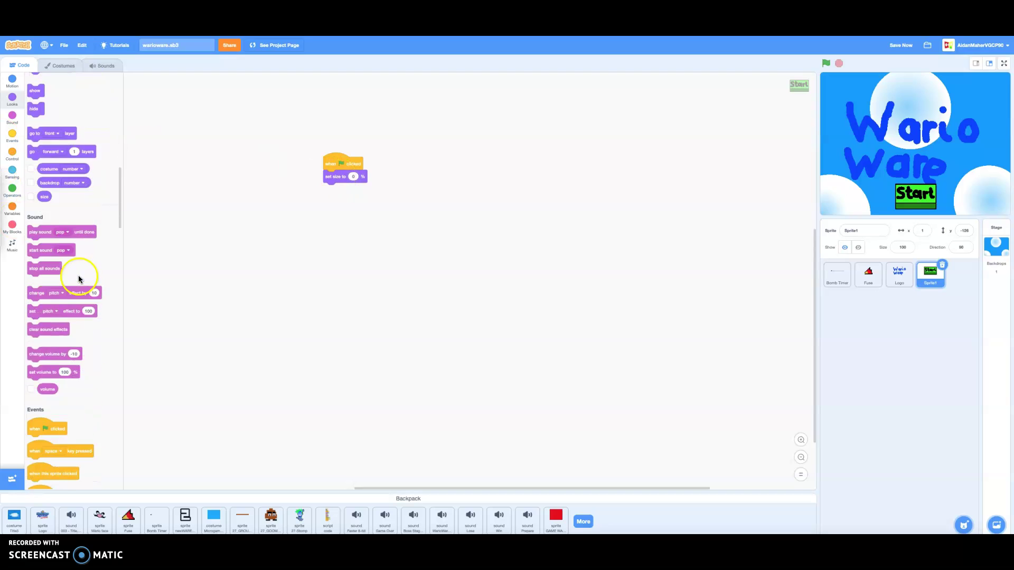
pyautogui.scroll(-3, 55, 348)
pyautogui.scroll(-3, 45, 437)
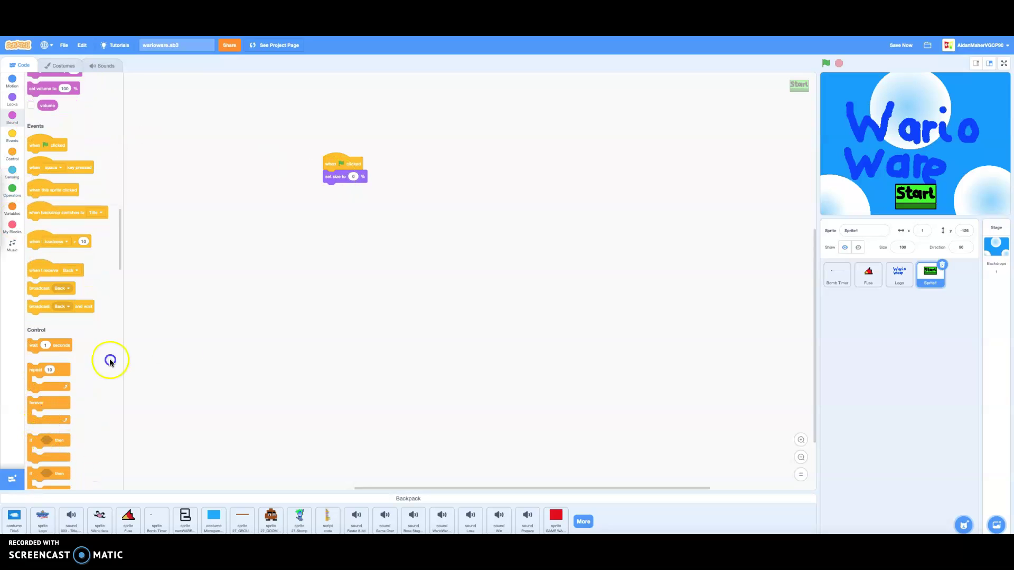
pyautogui.moveTo(49, 372)
pyautogui.mouseDown()
pyautogui.moveTo(153, 342)
pyautogui.moveTo(351, 199)
pyautogui.mouseUp()
pyautogui.scroll(3, 88, 197)
pyautogui.scroll(3, 86, 196)
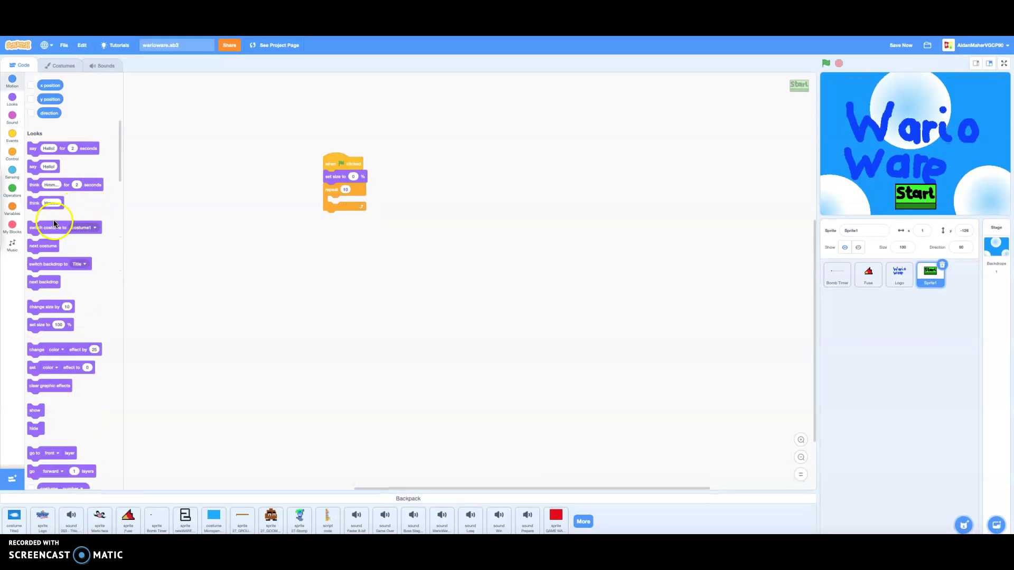
pyautogui.moveTo(32, 408)
pyautogui.mouseDown()
pyautogui.moveTo(351, 176)
pyautogui.moveTo(332, 172)
pyautogui.mouseUp()
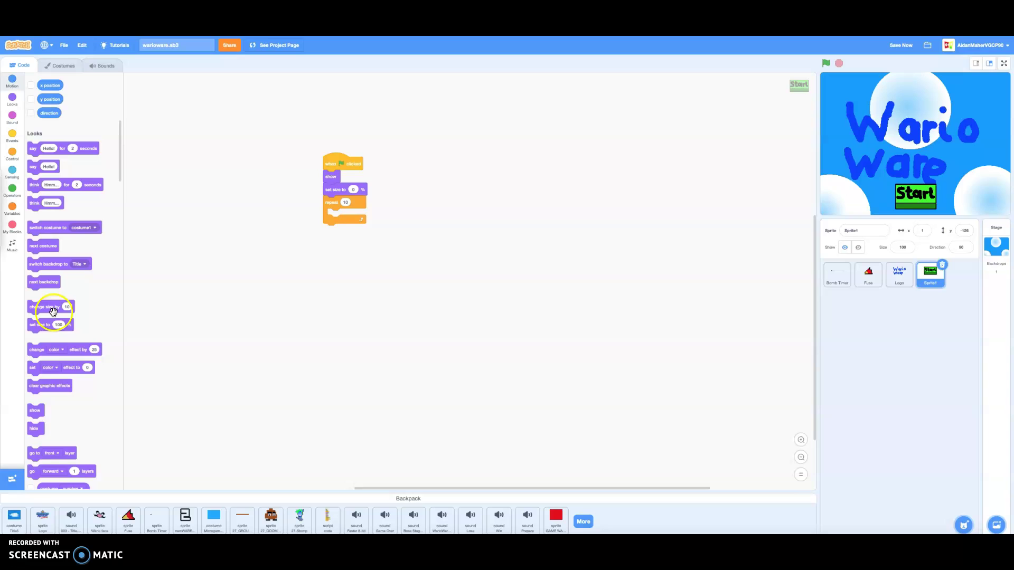
pyautogui.moveTo(54, 309); pyautogui.dragTo(229, 270)
pyautogui.moveTo(352, 224); pyautogui.dragTo(355, 219)
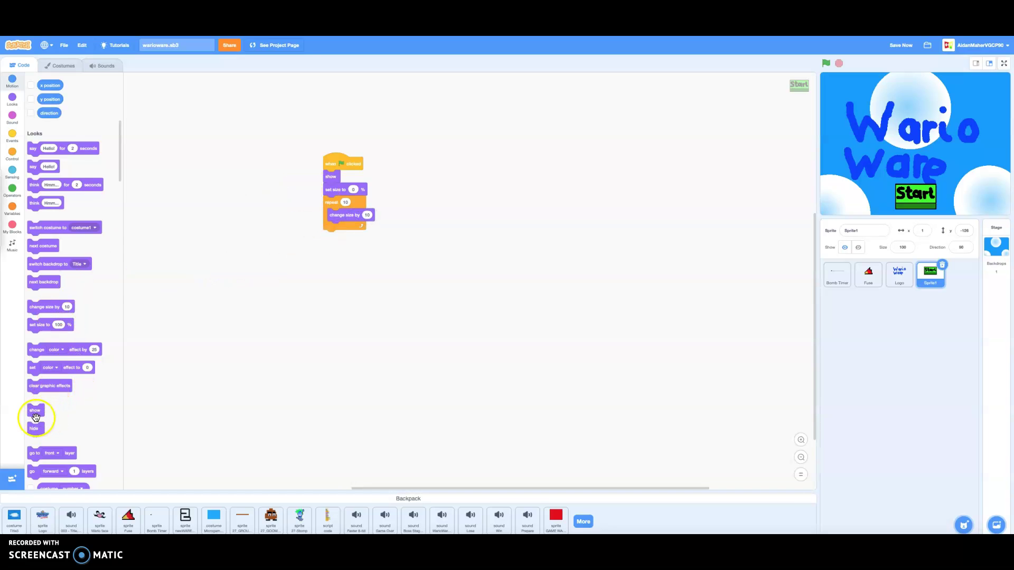
pyautogui.scroll(5, 49, 111)
pyautogui.moveTo(36, 113)
pyautogui.mouseDown()
pyautogui.moveTo(336, 132)
pyautogui.moveTo(341, 177)
pyautogui.moveTo(350, 168)
pyautogui.mouseUp()
# Run the script several times to test the grow-in effect
pyautogui.click(319, 182)
pyautogui.click(329, 184)
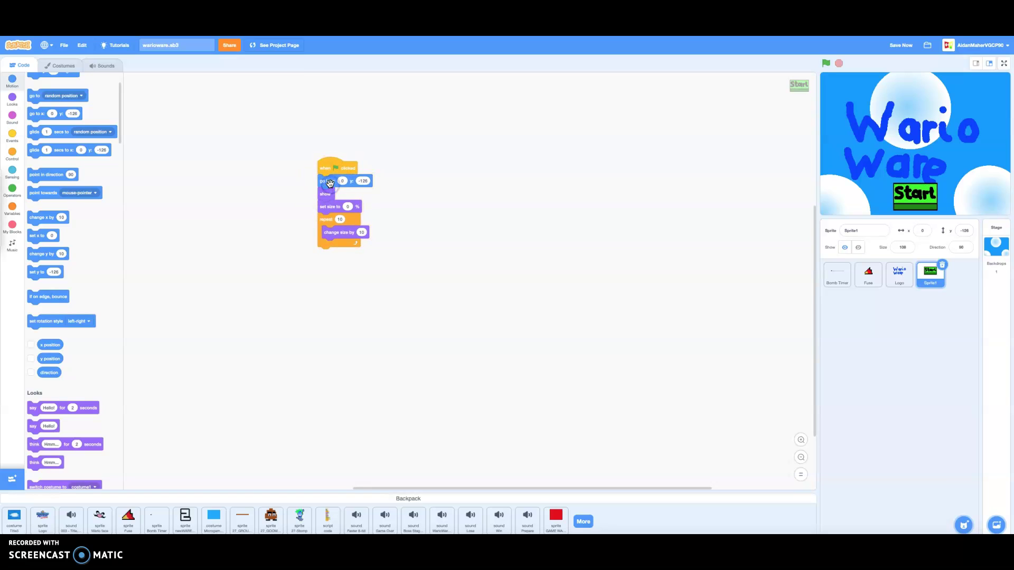
pyautogui.click(330, 187)
# Browse the sound library categories and add the Teleport3 effect to the Start sprite
pyautogui.click(103, 67)
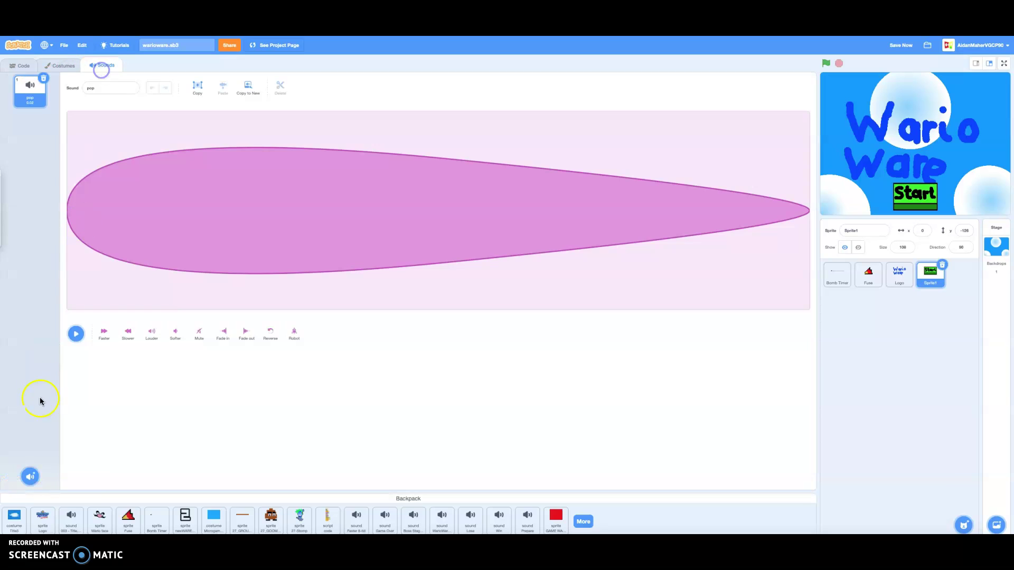
pyautogui.click(32, 465)
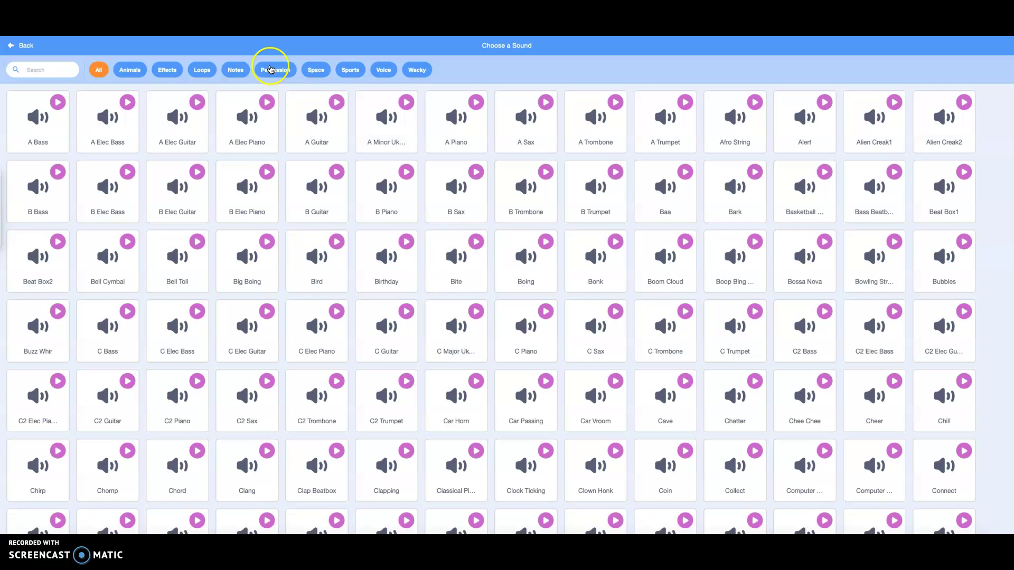
pyautogui.click(377, 70)
pyautogui.click(416, 70)
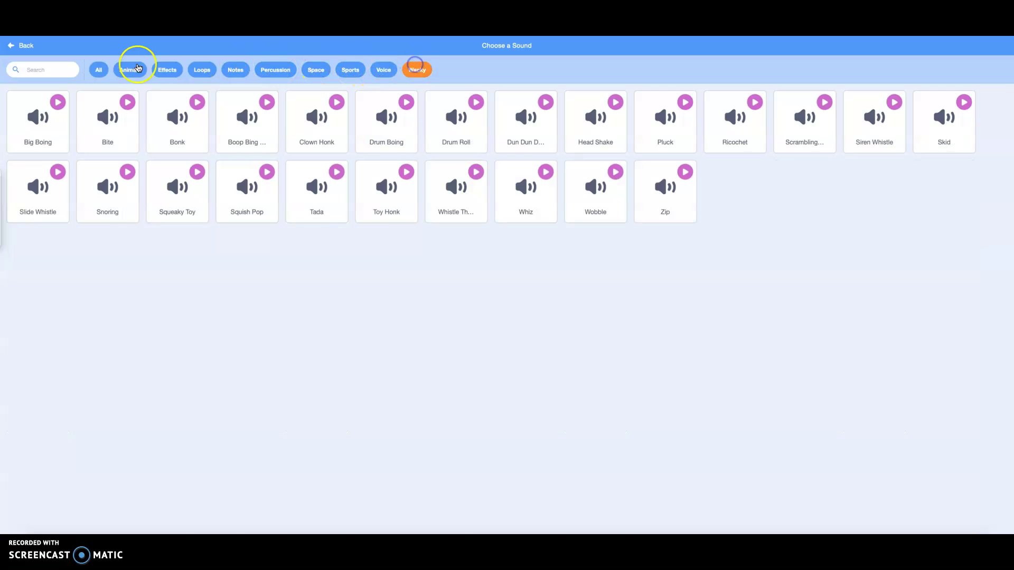
pyautogui.click(171, 71)
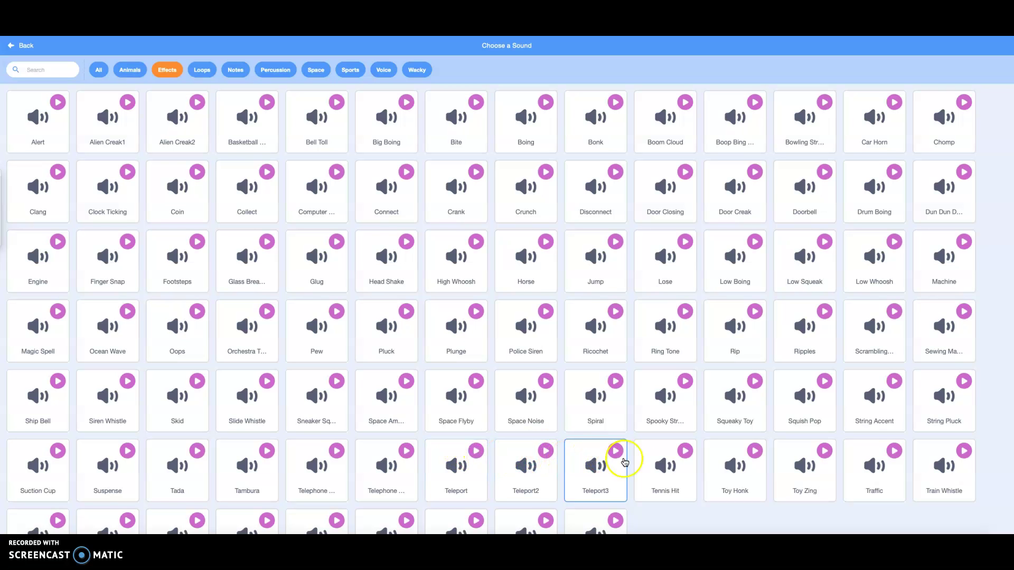
pyautogui.click(605, 448)
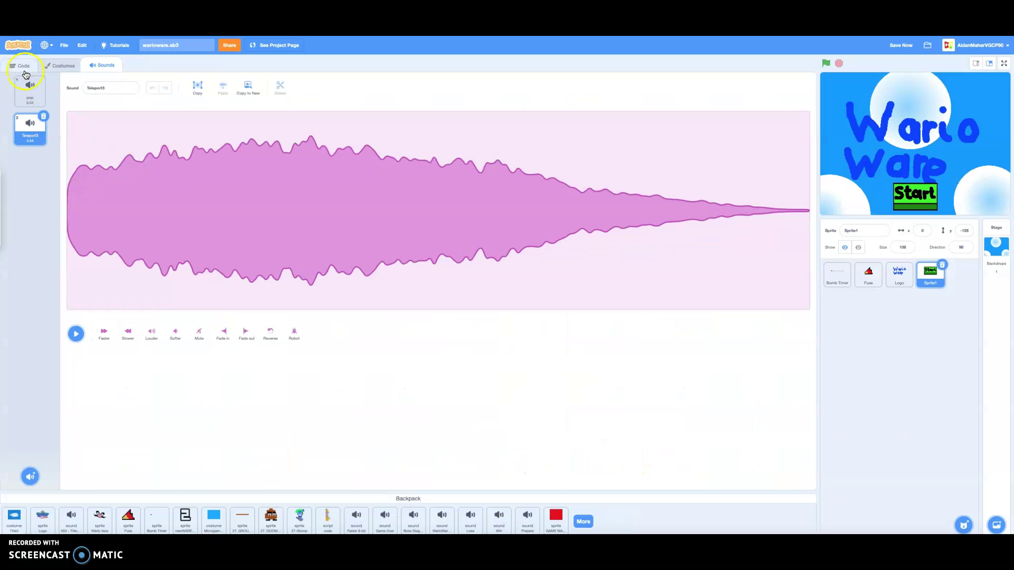
pyautogui.click(22, 66)
pyautogui.click(12, 117)
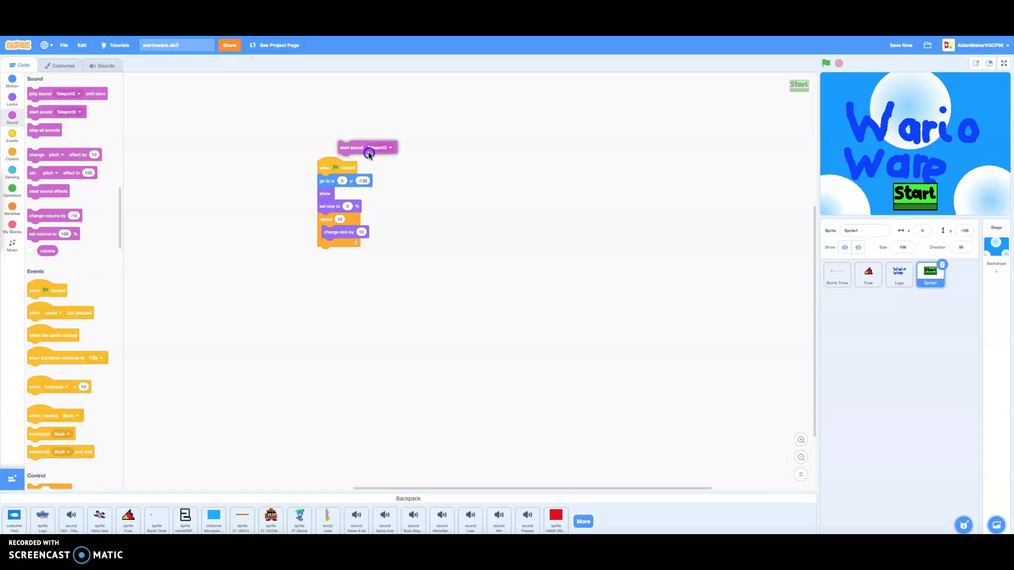
# Add 'start sound Teleport3' under the Start sprite's green-flag hat
pyautogui.moveTo(42, 112); pyautogui.dragTo(336, 174)
pyautogui.click(82, 44)
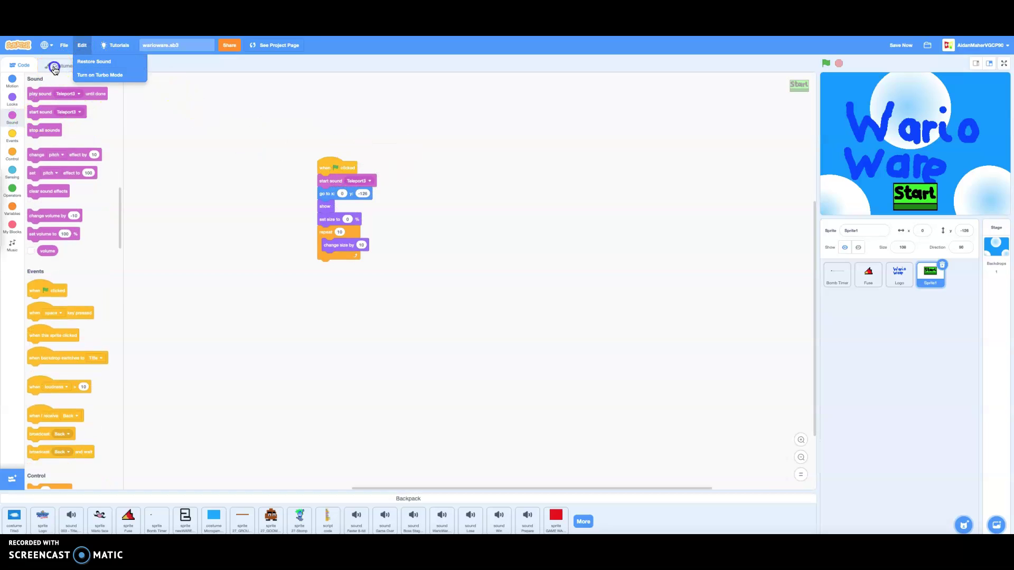
pyautogui.click(62, 65)
pyautogui.click(101, 65)
pyautogui.click(23, 66)
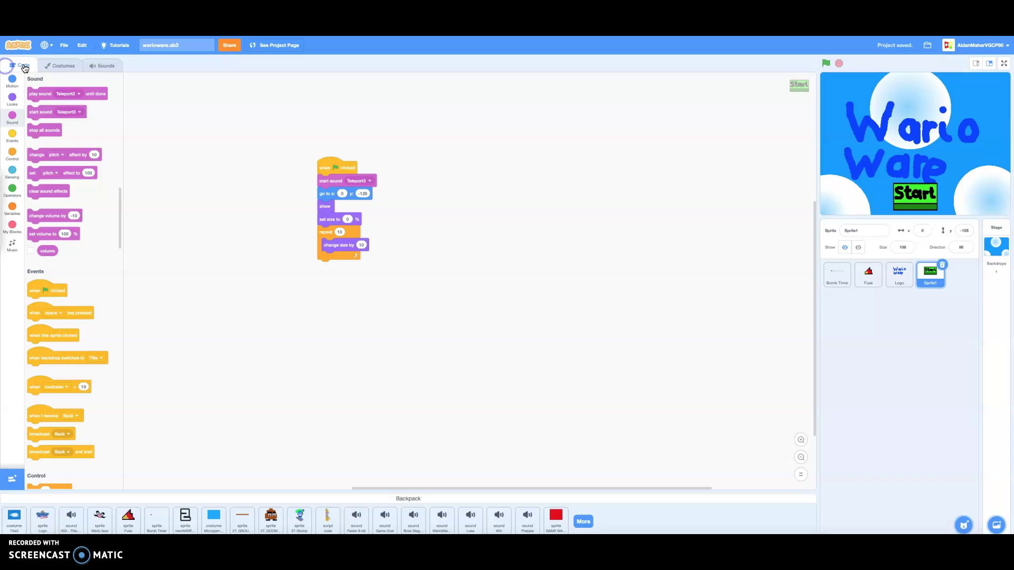
pyautogui.click(833, 276)
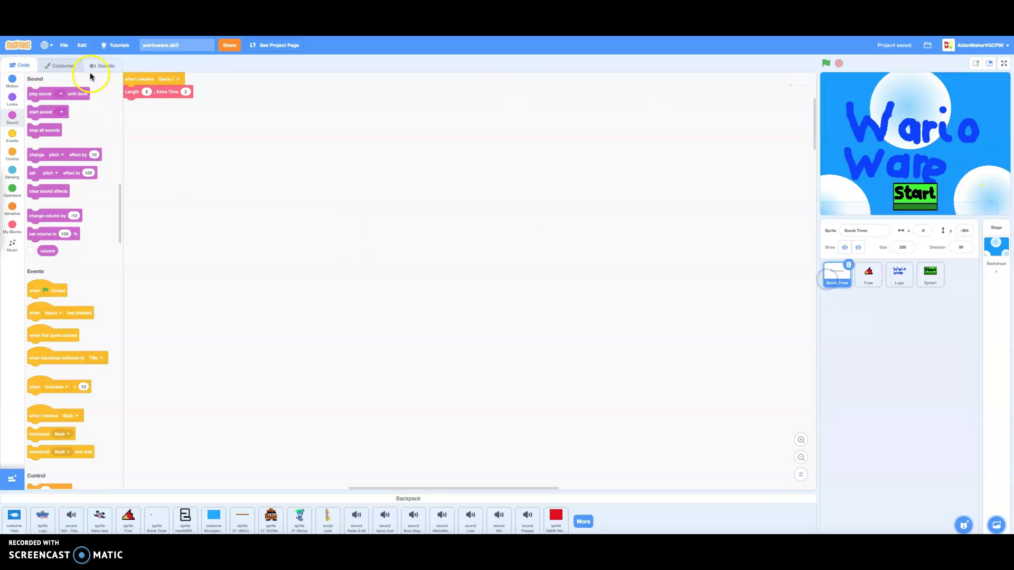
pyautogui.click(928, 275)
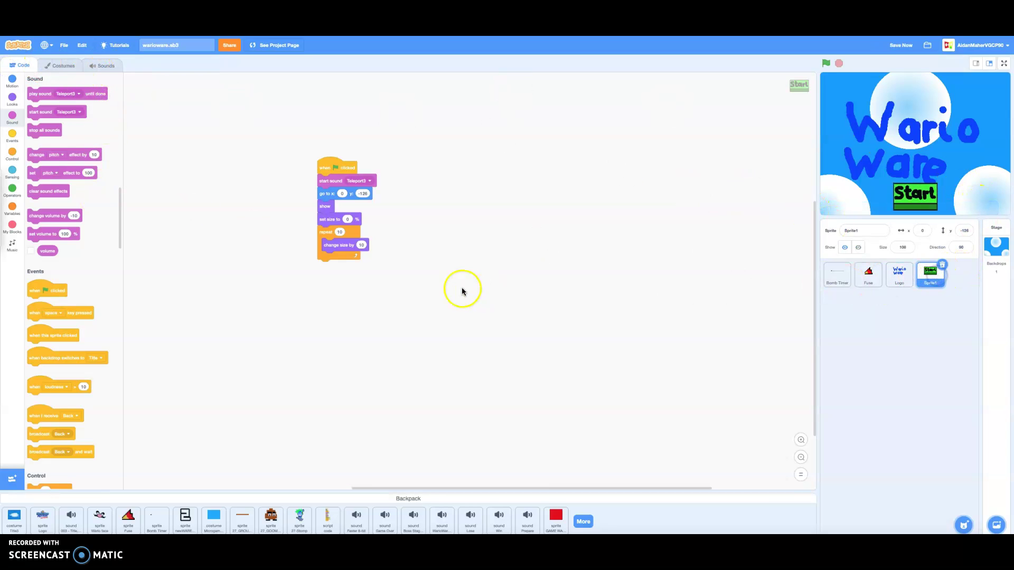
# Add a 'when this sprite clicked' script that broadcasts a new 'start game' message
pyautogui.moveTo(40, 336); pyautogui.dragTo(207, 241)
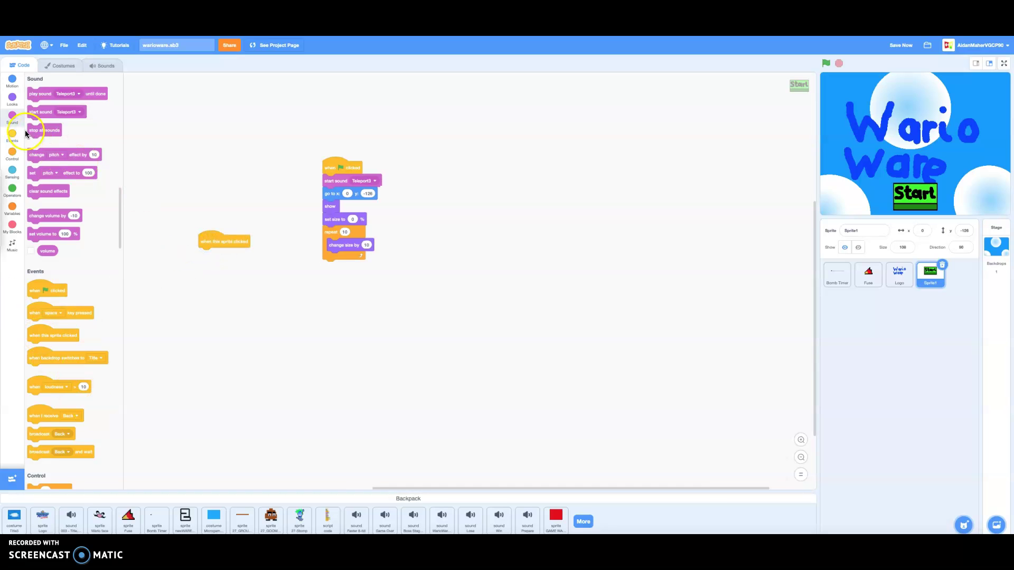
pyautogui.click(12, 136)
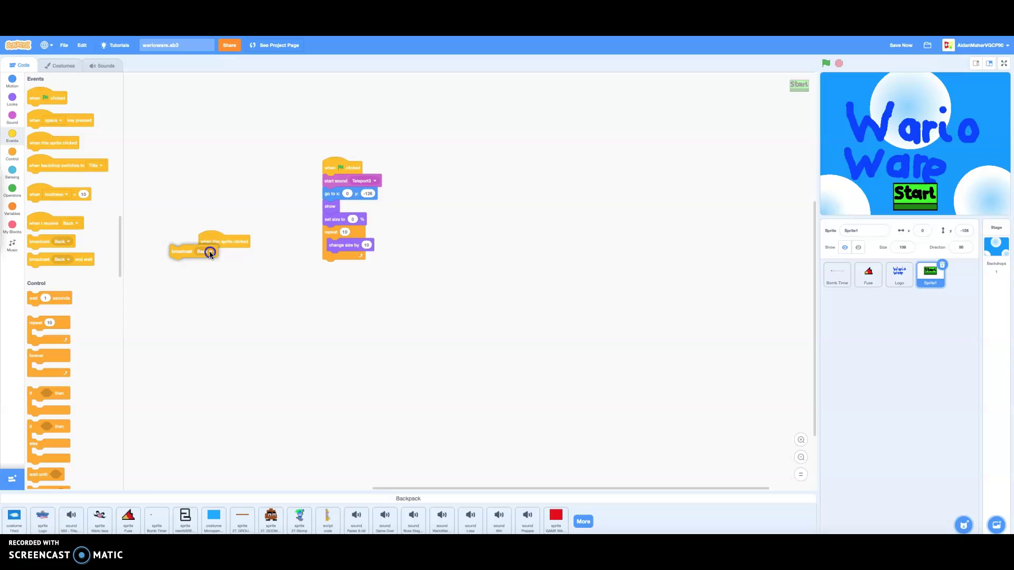
pyautogui.moveTo(64, 241); pyautogui.dragTo(238, 254)
pyautogui.click(236, 255)
pyautogui.click(232, 274)
pyautogui.write('start game')
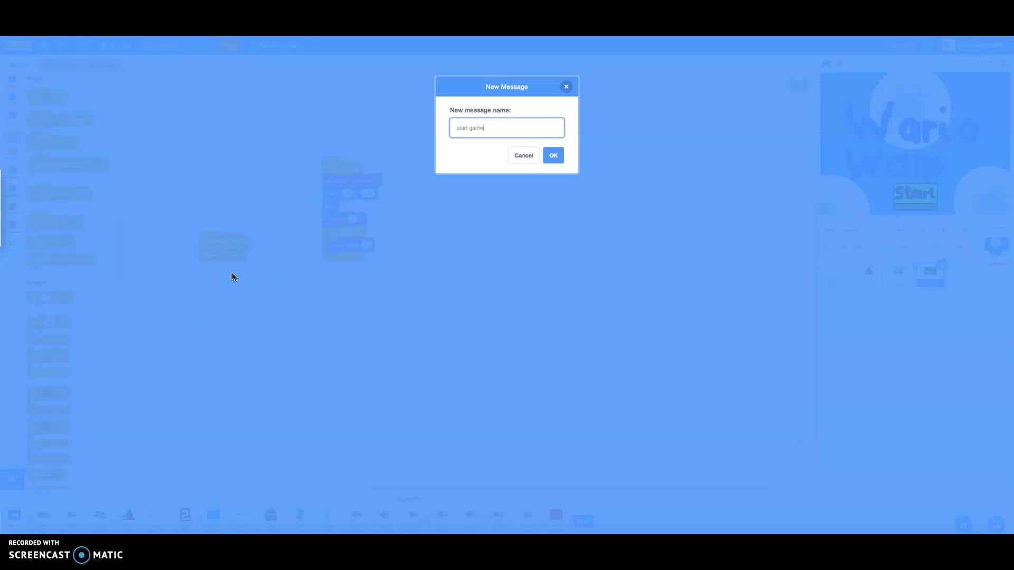
pyautogui.click(552, 156)
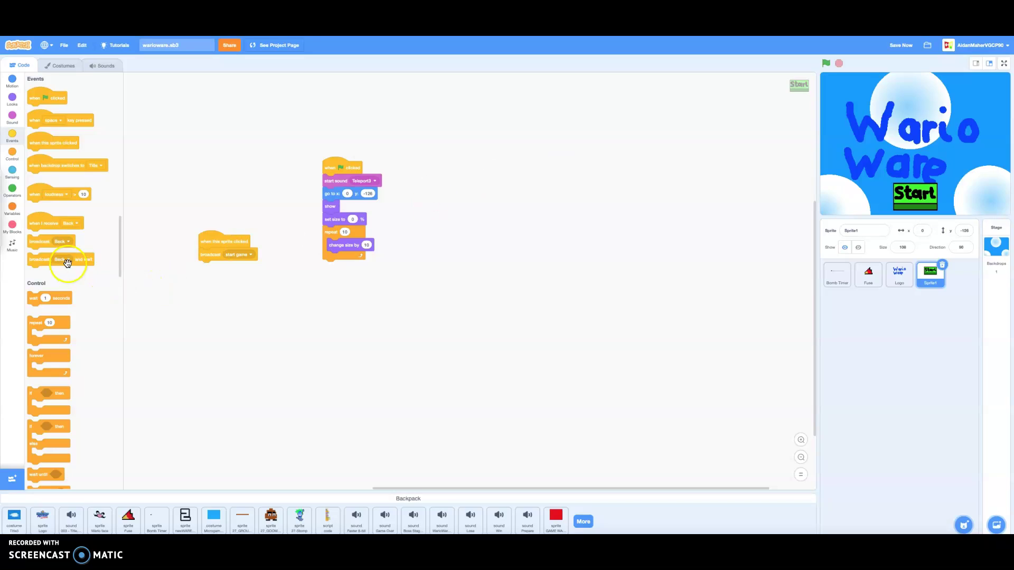
# Pick the Door Creak sound from the sound library for the Start sprite
pyautogui.click(105, 63)
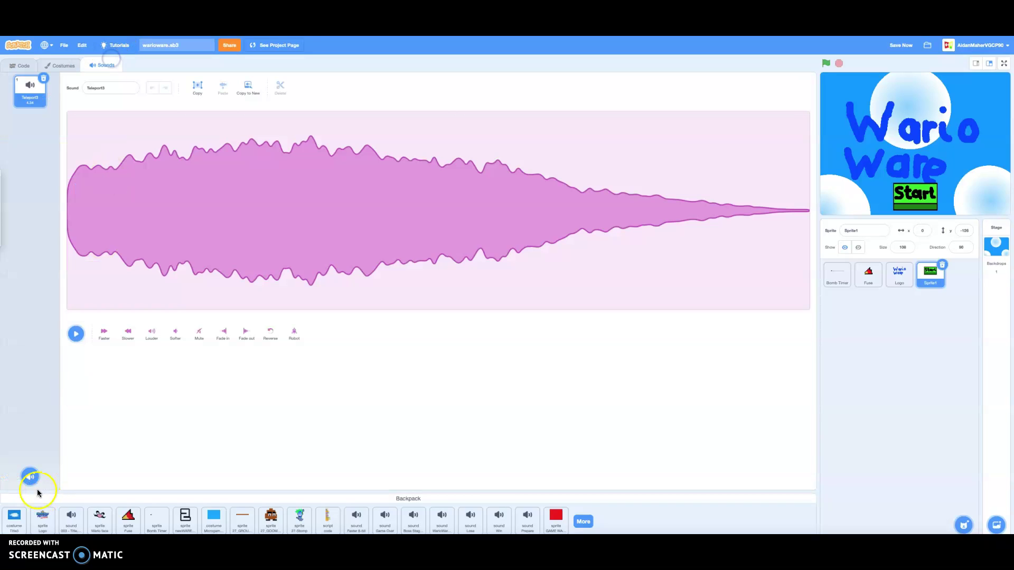
pyautogui.click(29, 475)
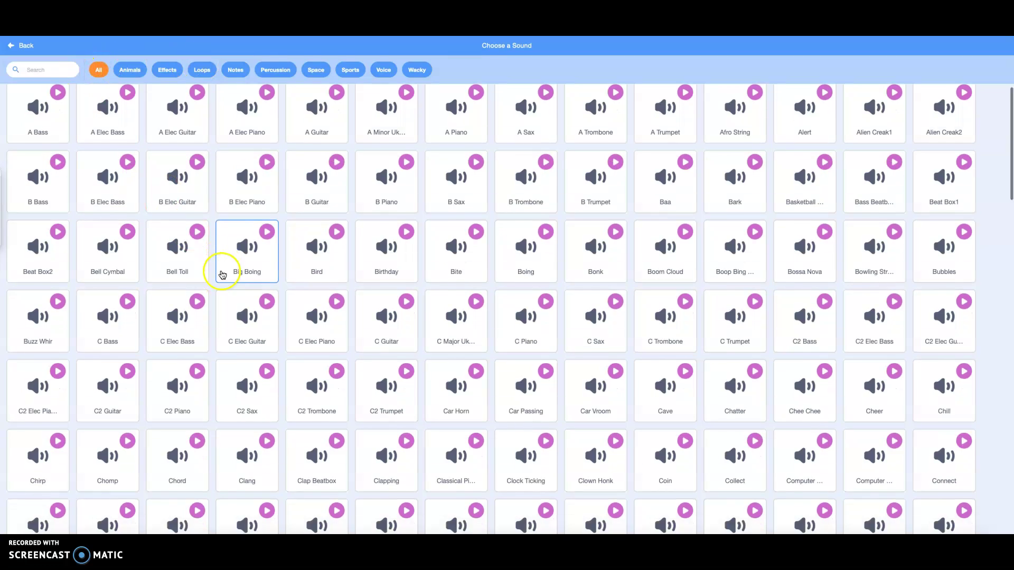
pyautogui.scroll(-5, 238, 282)
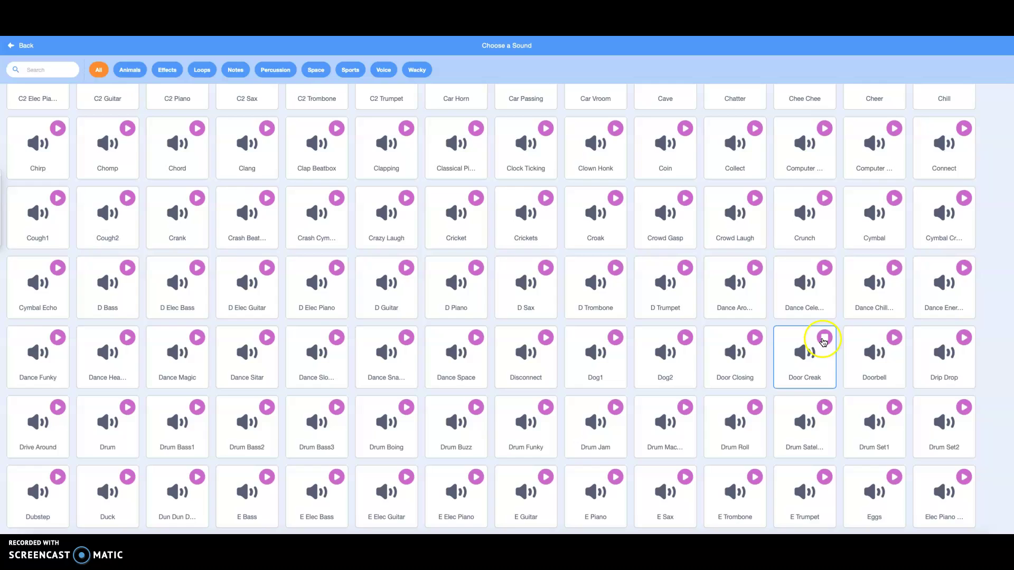
pyautogui.click(813, 339)
# Add stop all sounds, play Door Creak until done, and a final hide to the click script
pyautogui.click(20, 66)
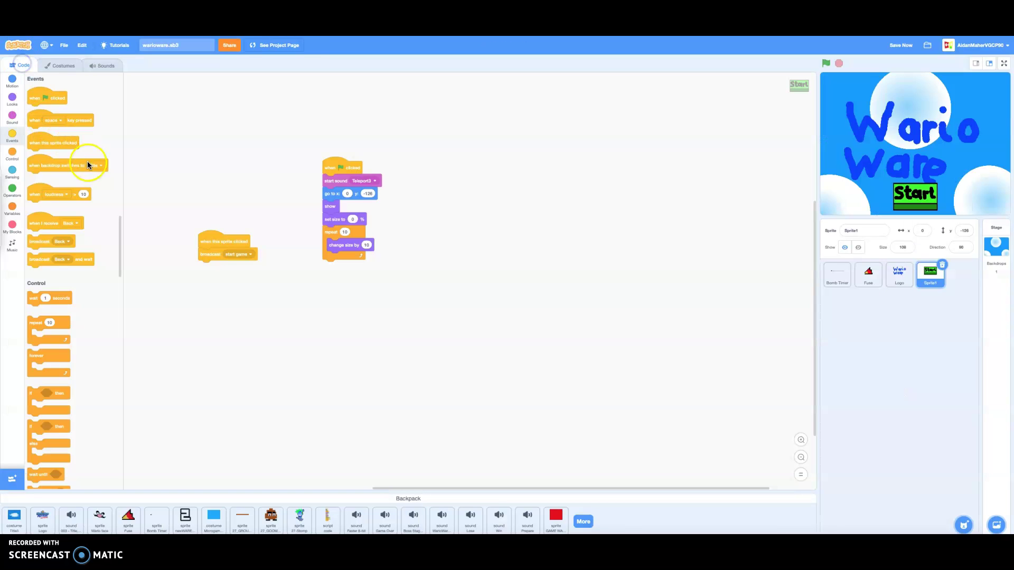
pyautogui.click(14, 116)
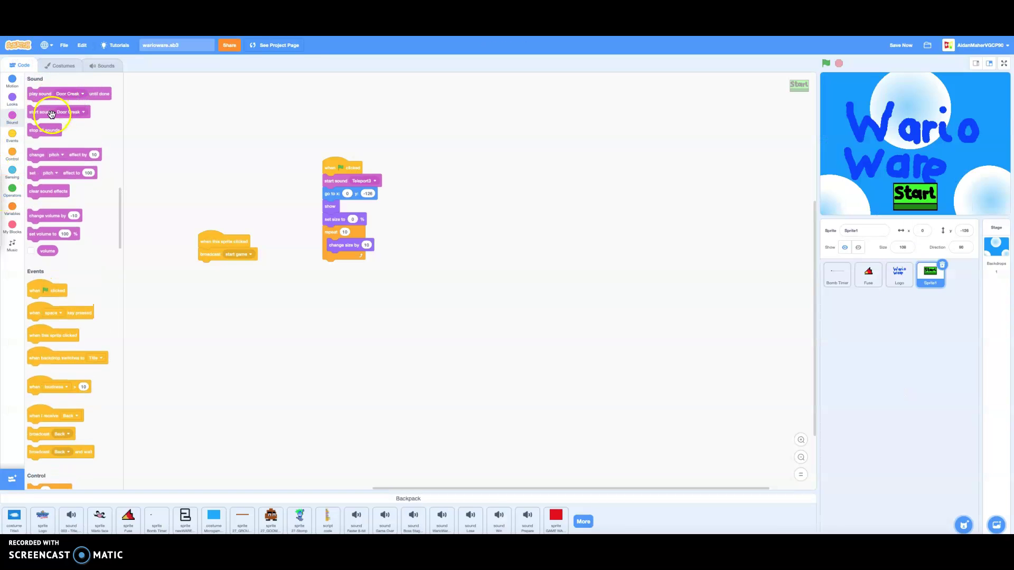
pyautogui.moveTo(43, 130); pyautogui.dragTo(168, 147)
pyautogui.moveTo(44, 93)
pyautogui.mouseDown()
pyautogui.moveTo(166, 156)
pyautogui.moveTo(237, 265)
pyautogui.moveTo(214, 254)
pyautogui.mouseUp()
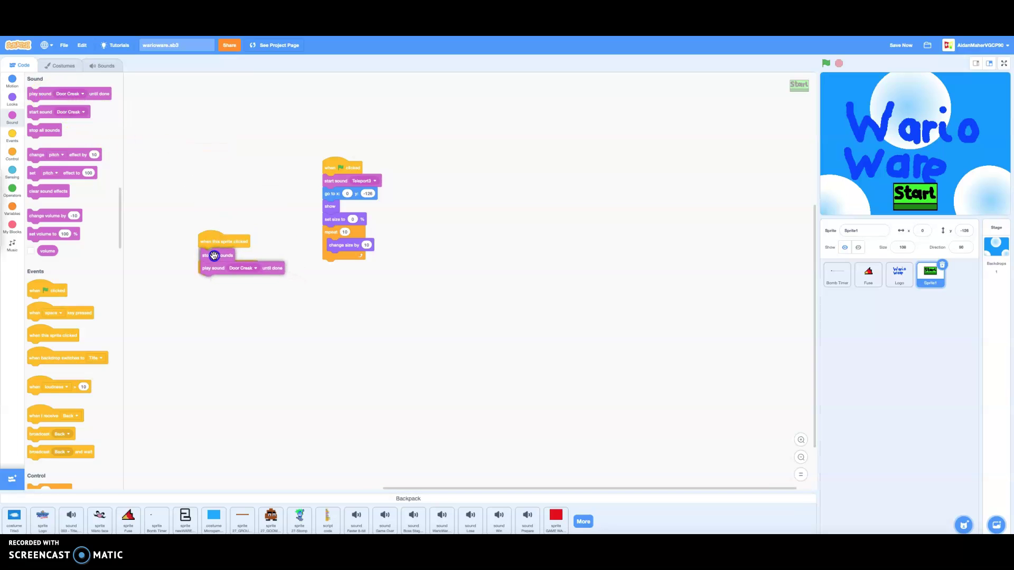
pyautogui.click(214, 254)
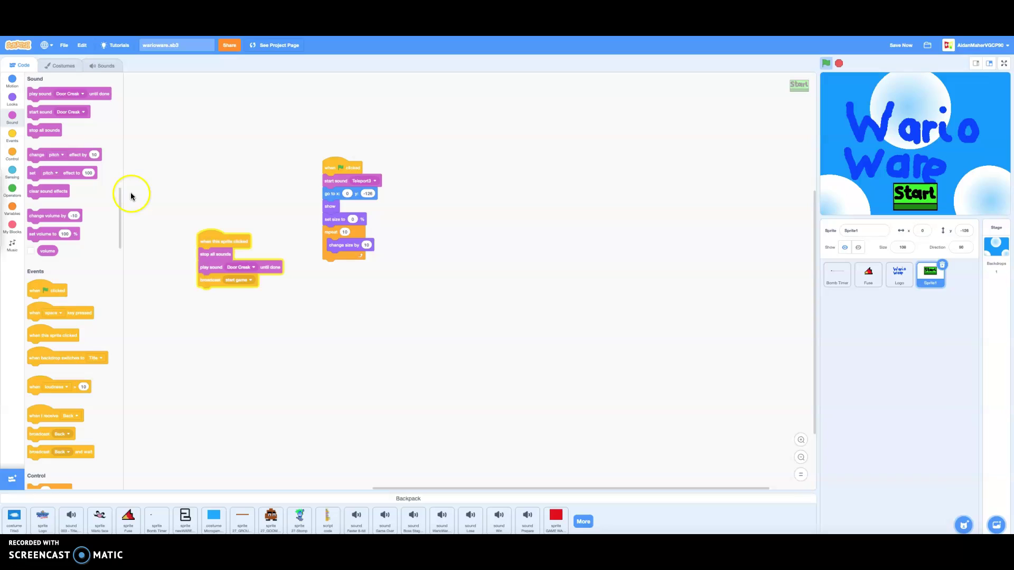
pyautogui.click(13, 102)
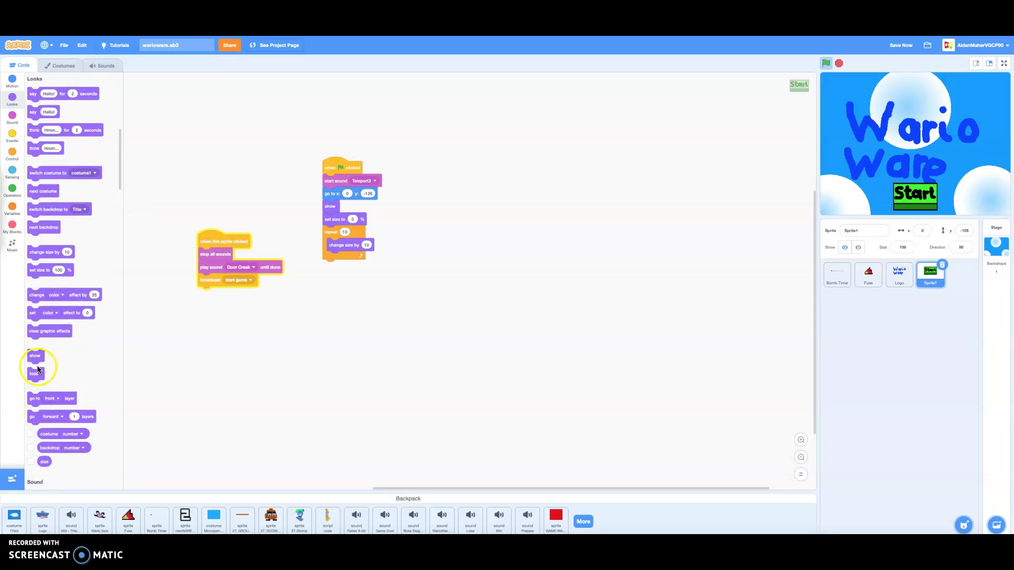
pyautogui.moveTo(37, 370); pyautogui.dragTo(214, 293)
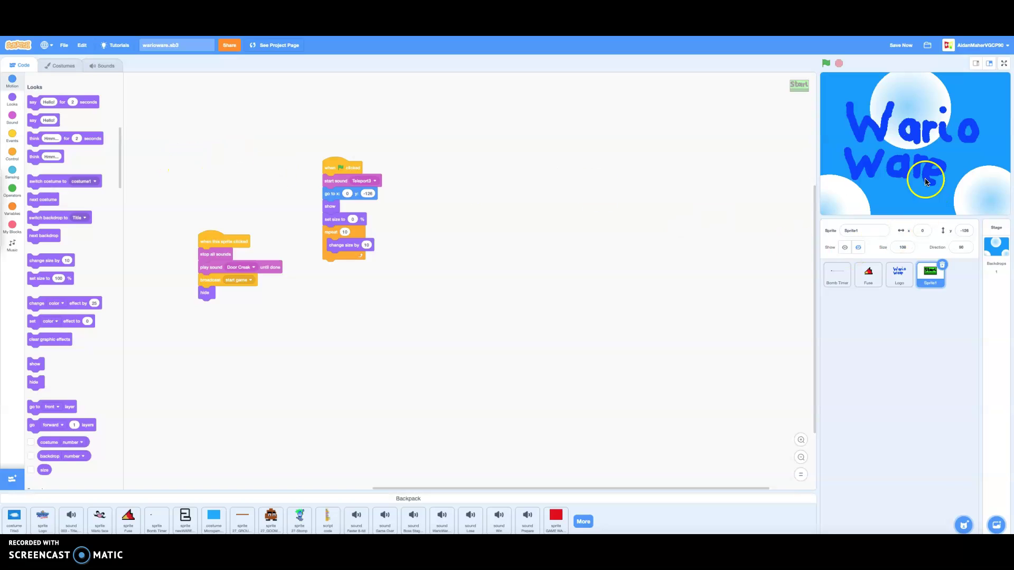
# Change the Logo's 'when I receive' trigger to the start game message
pyautogui.click(895, 273)
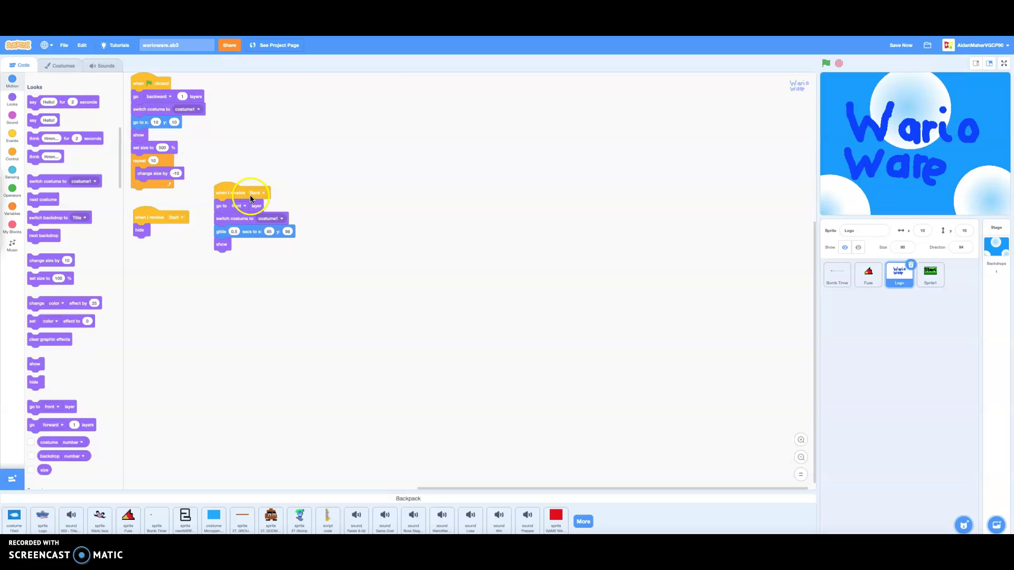
pyautogui.click(176, 217)
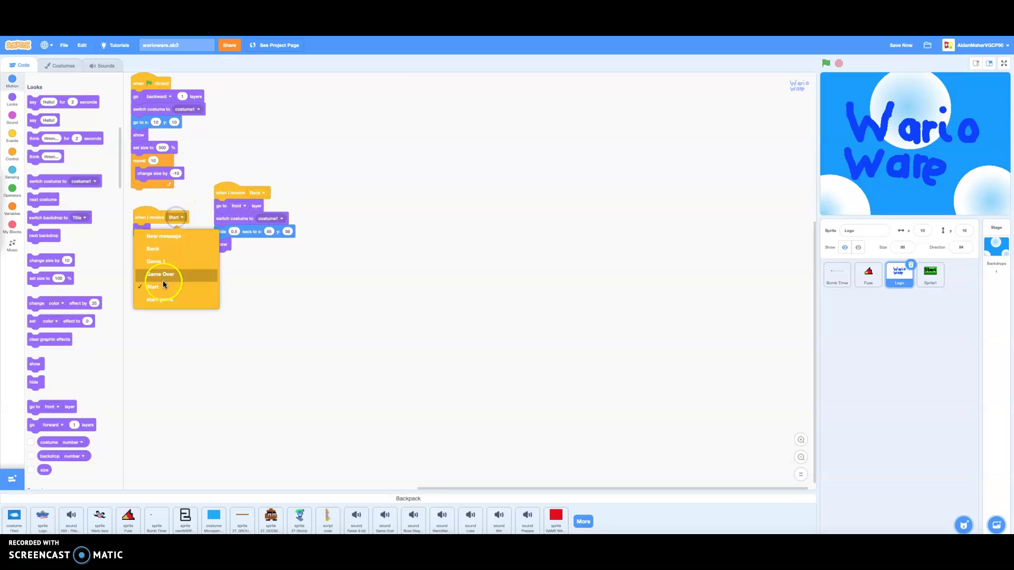
pyautogui.click(167, 299)
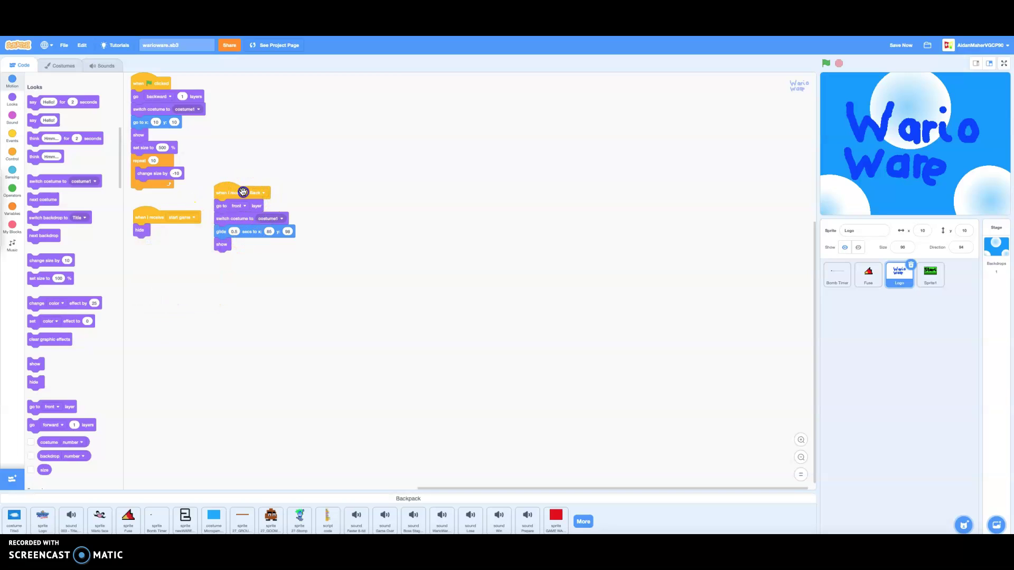
# Delete the Logo's 'when I receive Back' script and nudge the Logo upward
pyautogui.moveTo(243, 192)
pyautogui.mouseDown()
pyautogui.moveTo(237, 185)
pyautogui.moveTo(272, 172)
pyautogui.mouseUp()
pyautogui.click(826, 64)
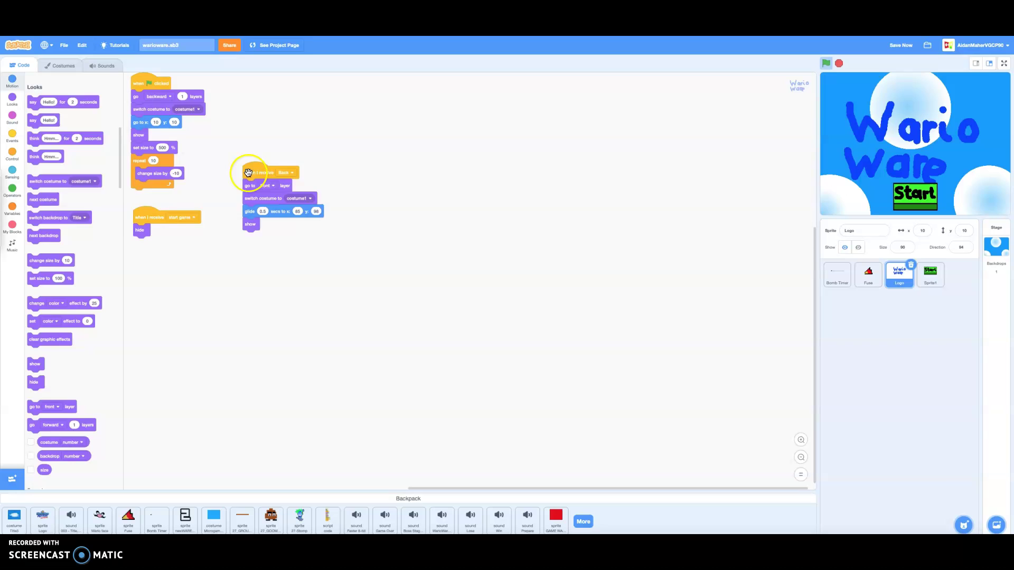
pyautogui.moveTo(248, 174); pyautogui.dragTo(10, 205)
pyautogui.scroll(-5, 86, 282)
pyautogui.scroll(-5, 86, 282)
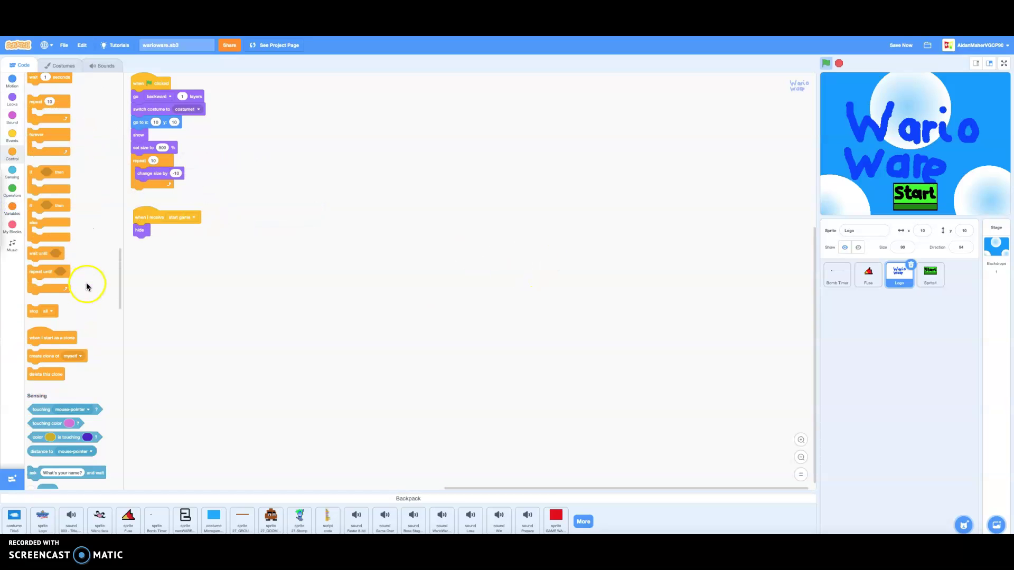
pyautogui.scroll(5, 87, 283)
pyautogui.scroll(5, 86, 283)
pyautogui.scroll(5, 87, 282)
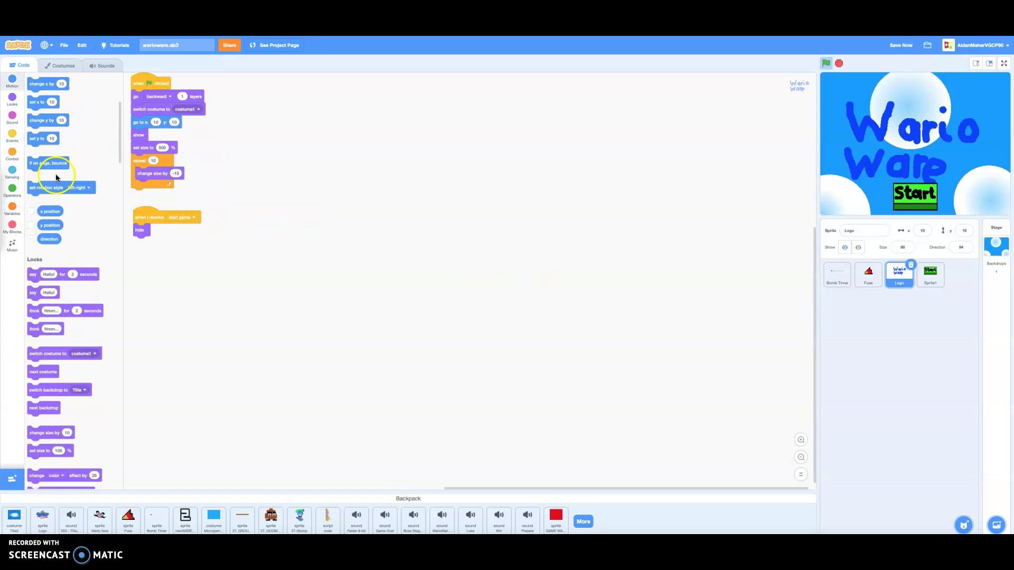
pyautogui.click(50, 120)
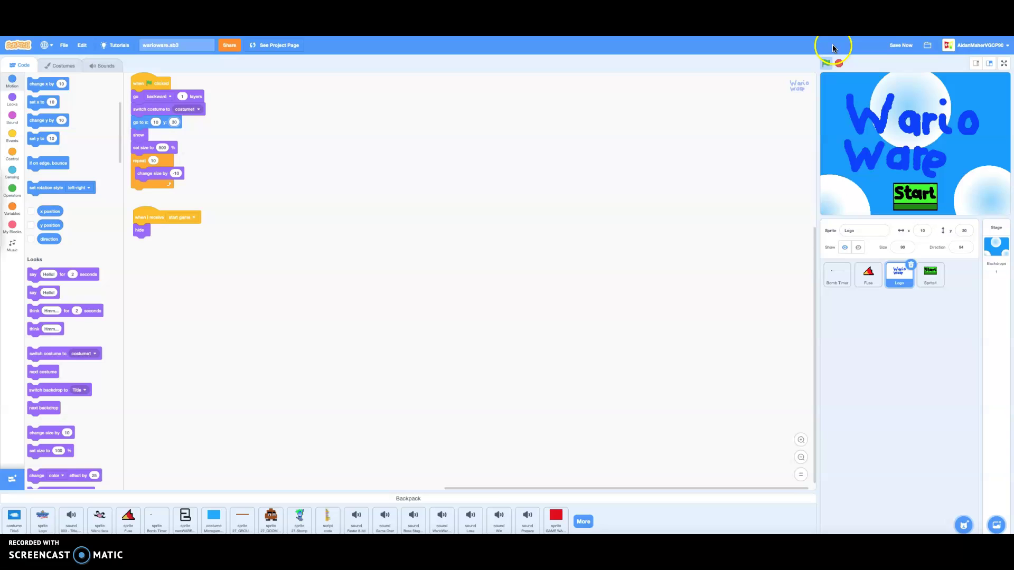
# Save the project, run the title screen full screen, then stop it
pyautogui.click(905, 45)
pyautogui.click(1005, 64)
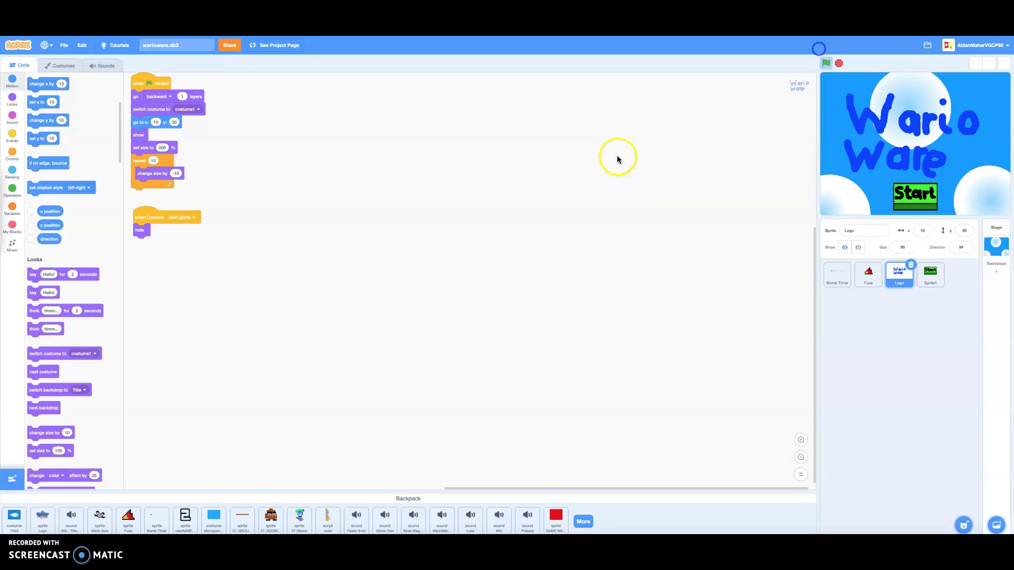
pyautogui.click(869, 273)
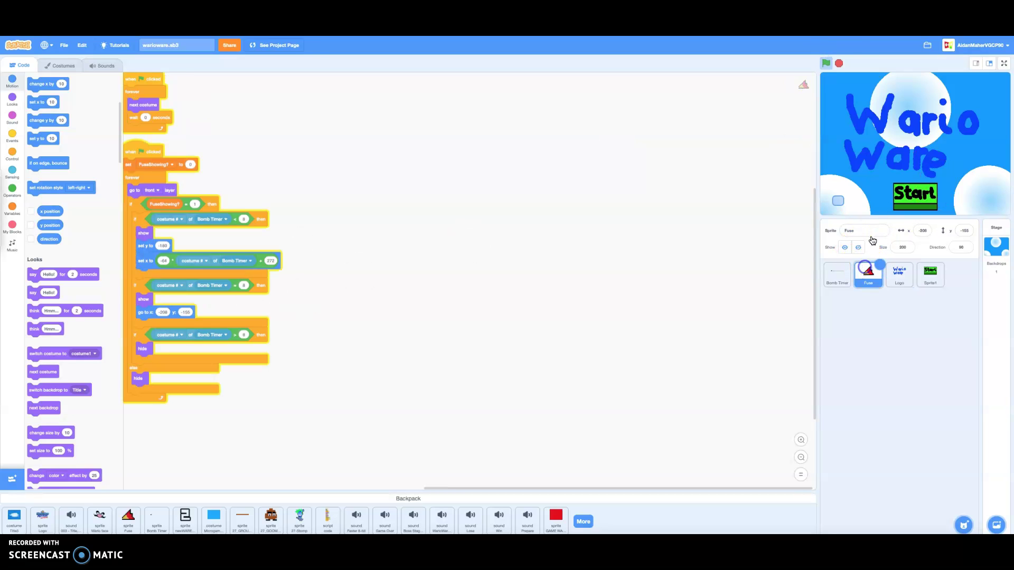
pyautogui.click(839, 63)
# Replace stop all sounds with 'stop other scripts in sprite' atop Sprite1's click script
pyautogui.click(930, 273)
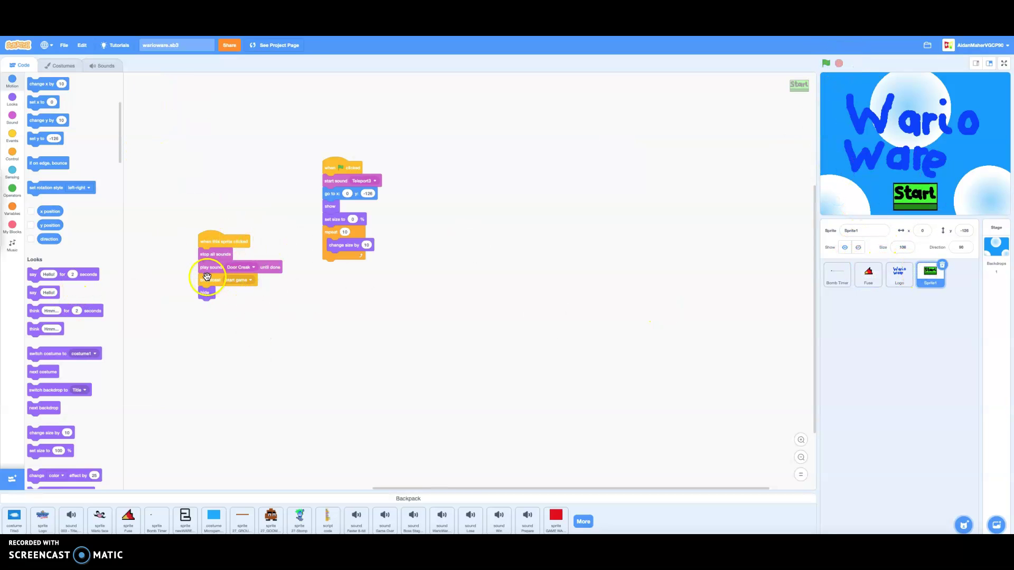
pyautogui.moveTo(206, 276)
pyautogui.mouseDown()
pyautogui.moveTo(210, 295)
pyautogui.moveTo(174, 261)
pyautogui.moveTo(10, 214)
pyautogui.mouseUp()
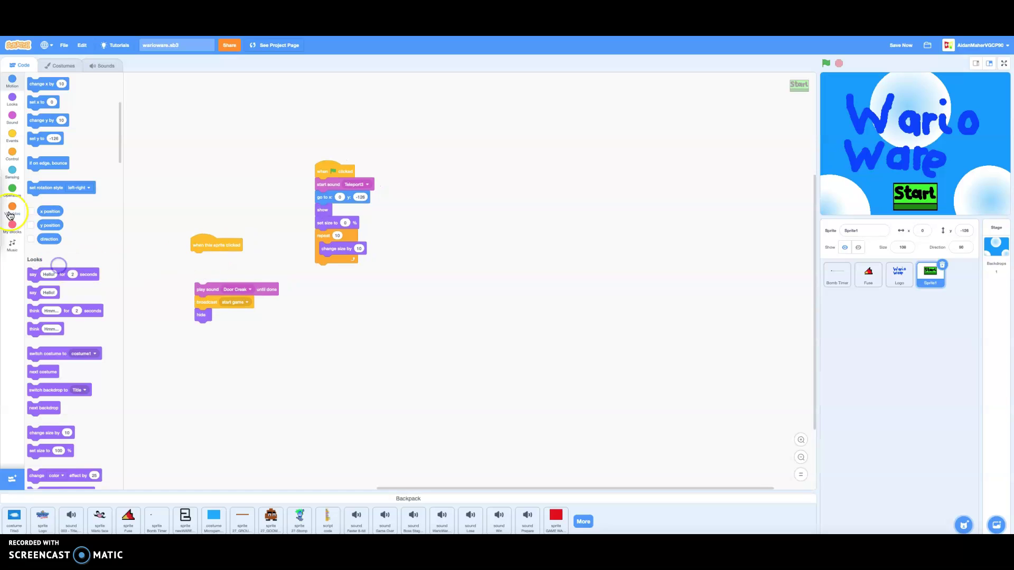
pyautogui.click(12, 191)
pyautogui.click(12, 153)
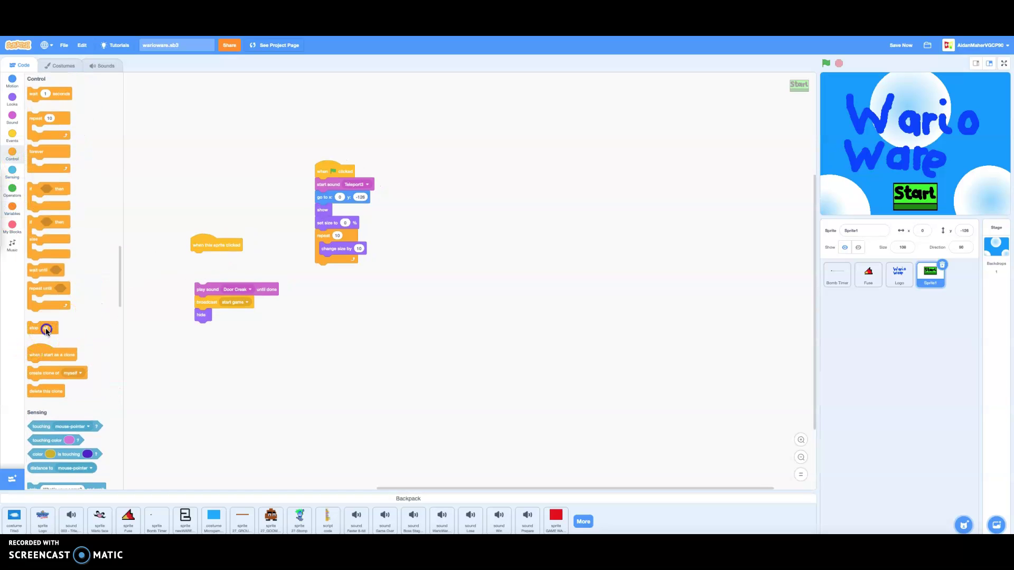
pyautogui.click(45, 329)
pyautogui.click(45, 360)
pyautogui.moveTo(33, 328)
pyautogui.mouseDown()
pyautogui.moveTo(215, 279)
pyautogui.moveTo(208, 264)
pyautogui.mouseUp()
# Check the stage in full screen, then select the Stage's title-music script
pyautogui.click(1000, 63)
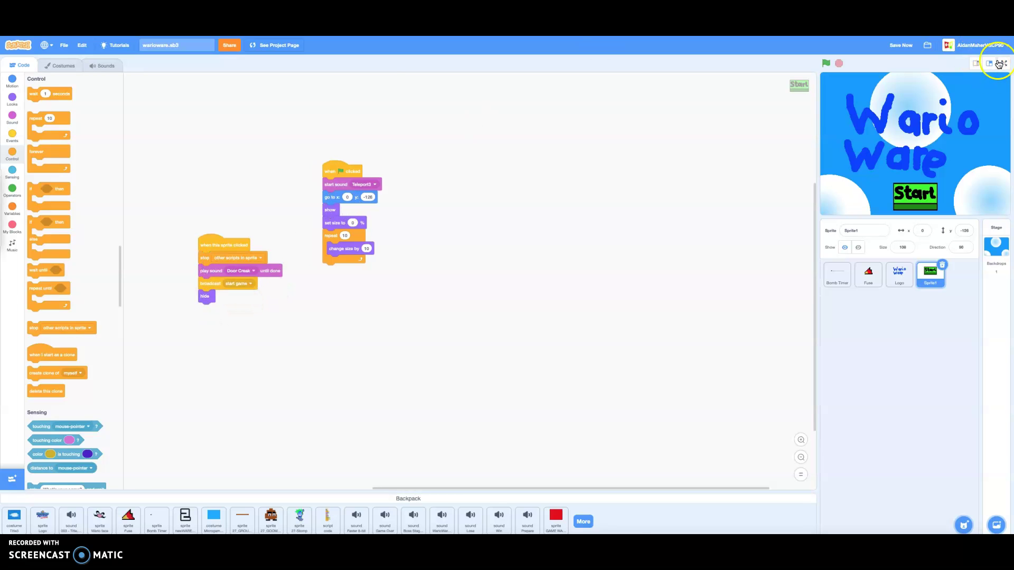
pyautogui.click(821, 48)
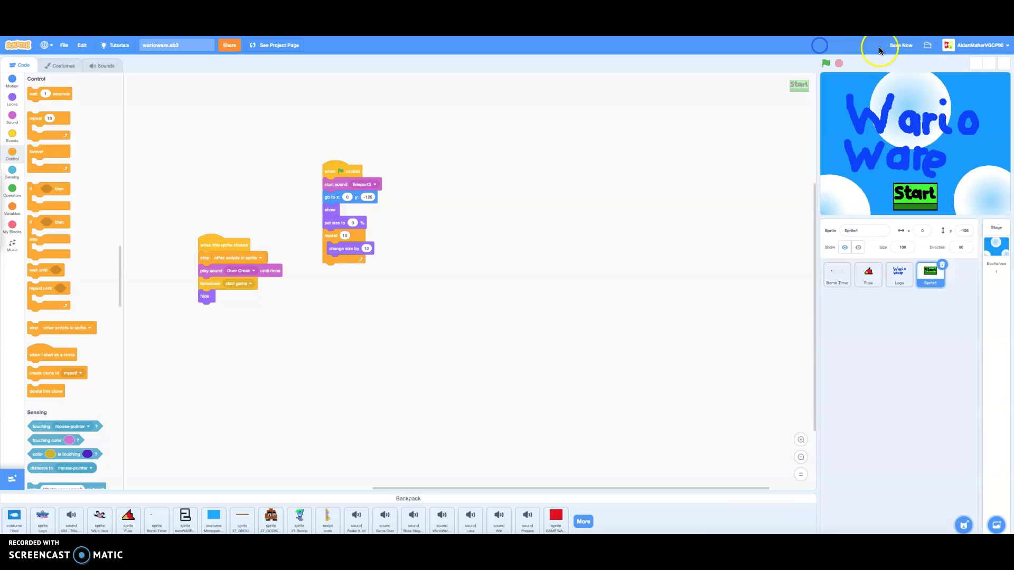
pyautogui.click(987, 271)
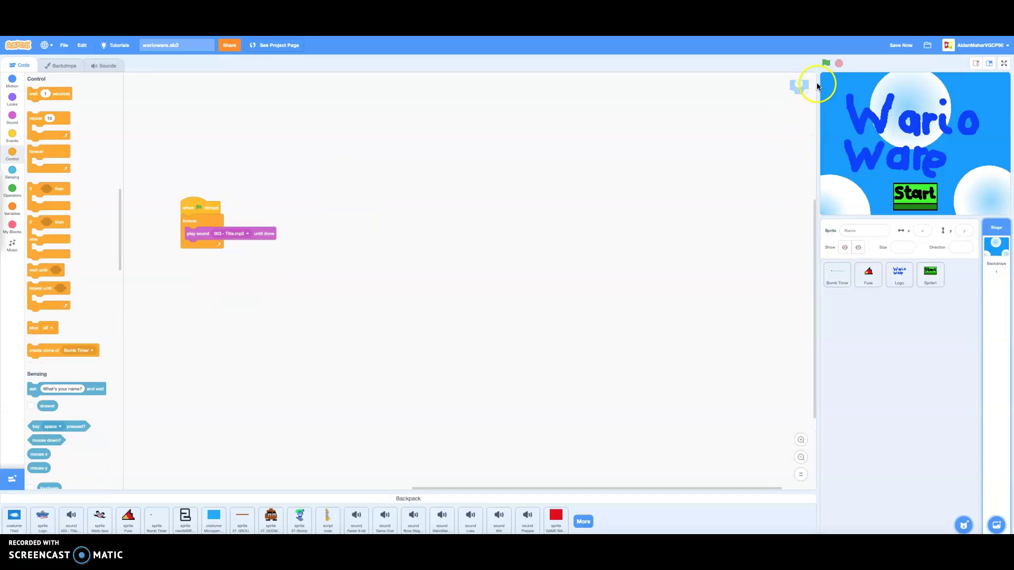
# Move the looping title-music script from the Stage to Sprite1
pyautogui.click(826, 62)
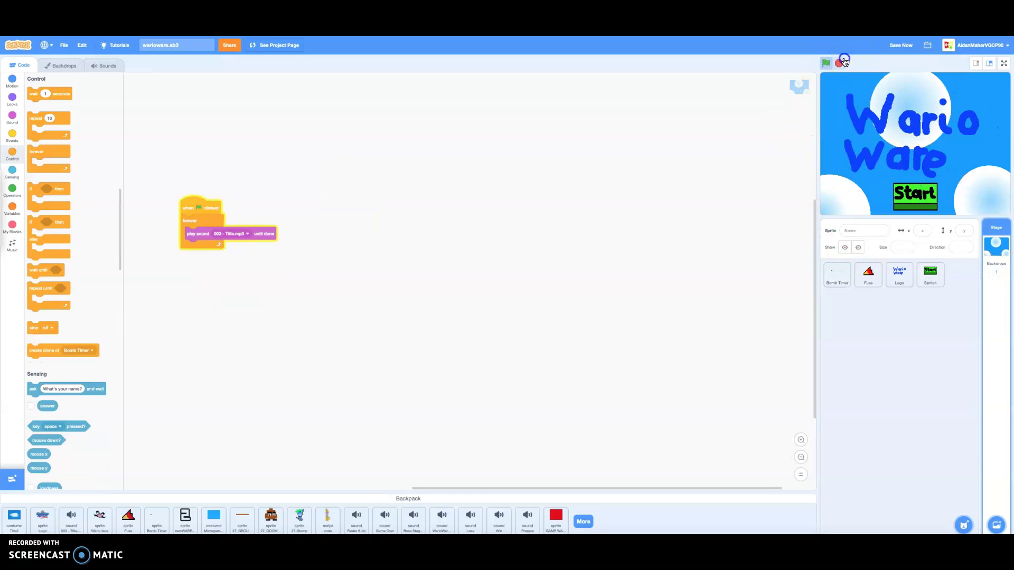
pyautogui.click(838, 62)
pyautogui.moveTo(206, 206); pyautogui.dragTo(916, 285)
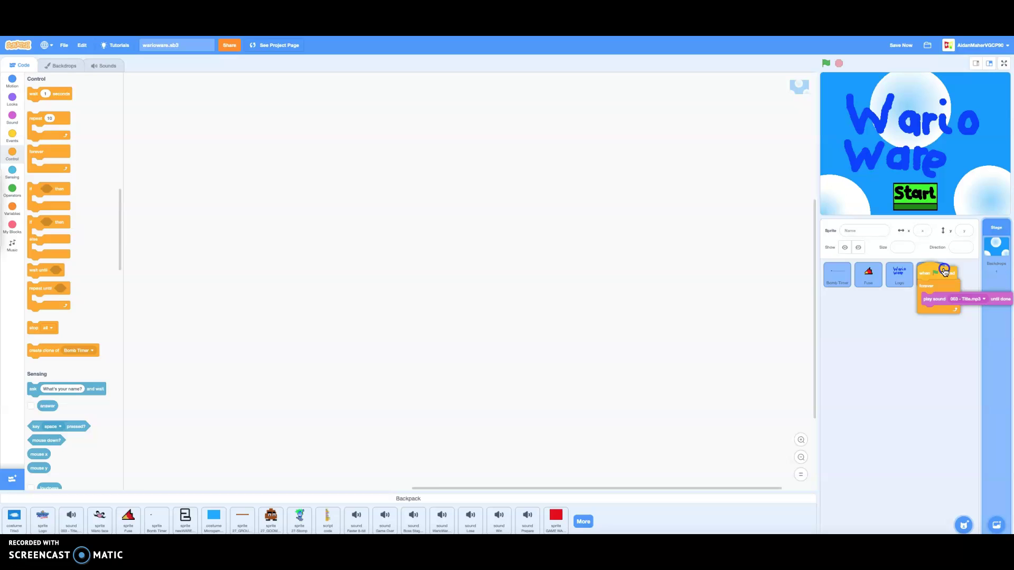
pyautogui.moveTo(185, 218); pyautogui.dragTo(50, 184)
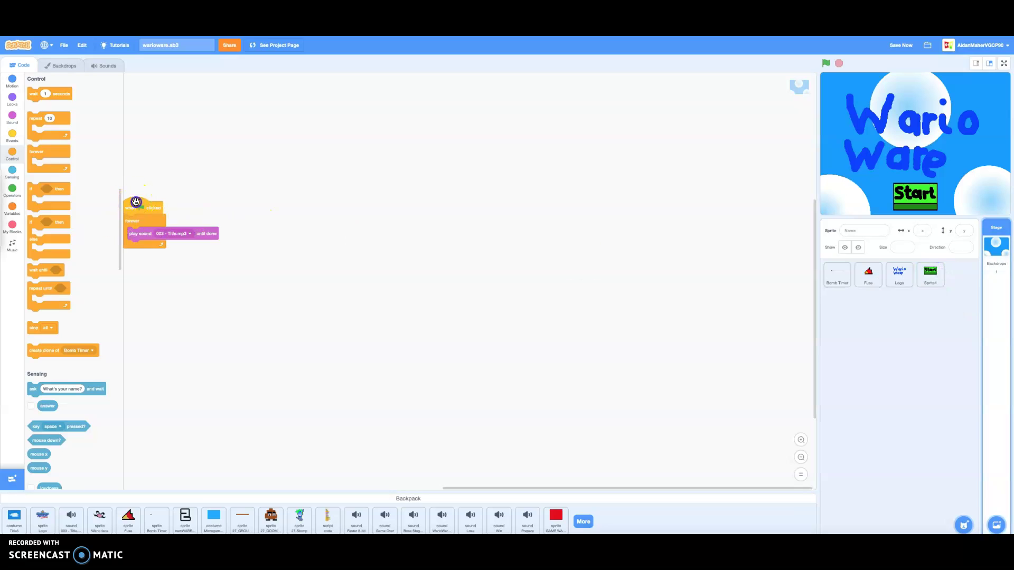
# Move the Title music sound to Sprite1, then run the game full screen
pyautogui.click(102, 64)
pyautogui.moveTo(30, 94)
pyautogui.mouseDown()
pyautogui.moveTo(974, 302)
pyautogui.moveTo(928, 274)
pyautogui.mouseUp()
pyautogui.click(43, 79)
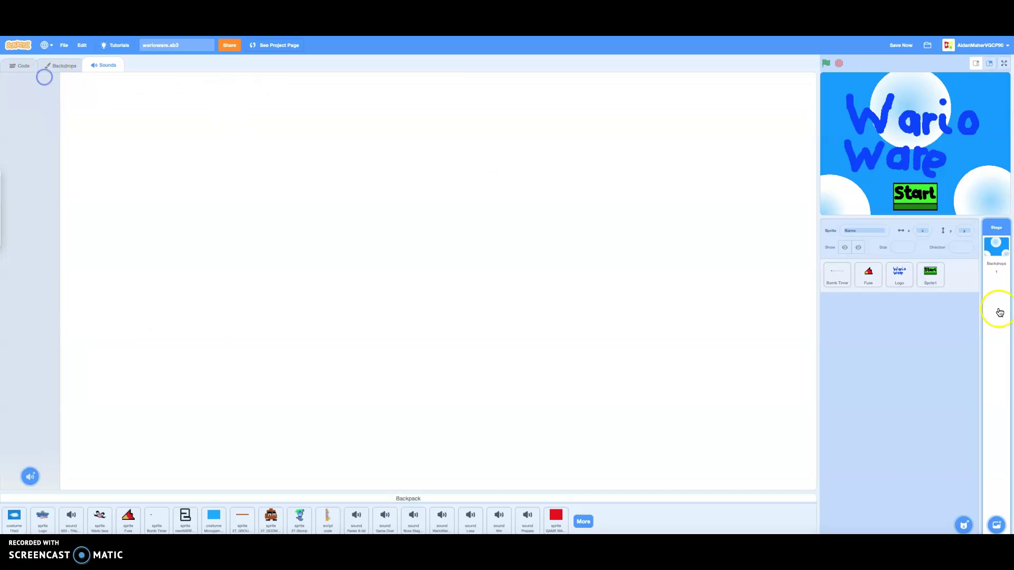
pyautogui.click(930, 276)
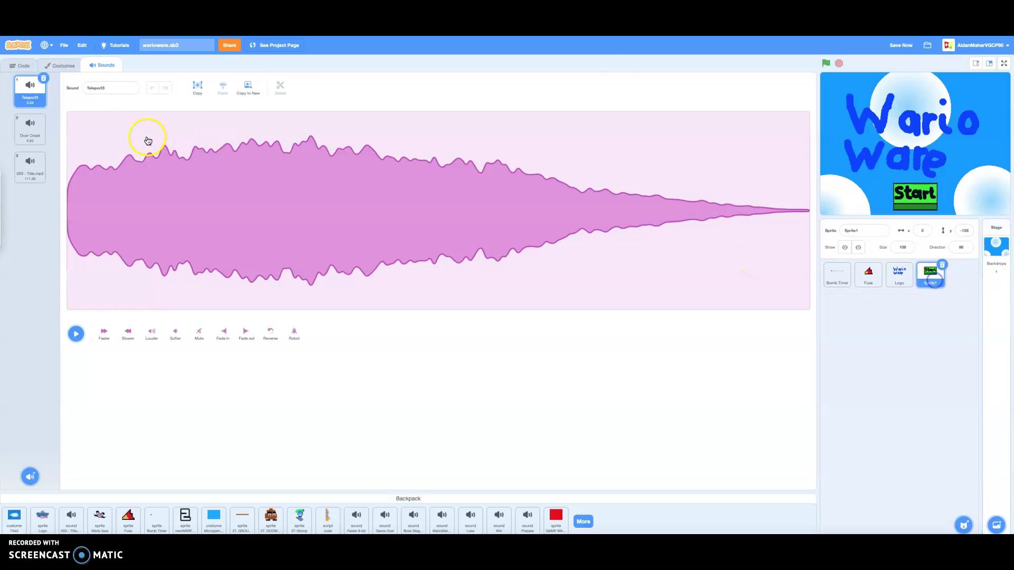
pyautogui.click(826, 62)
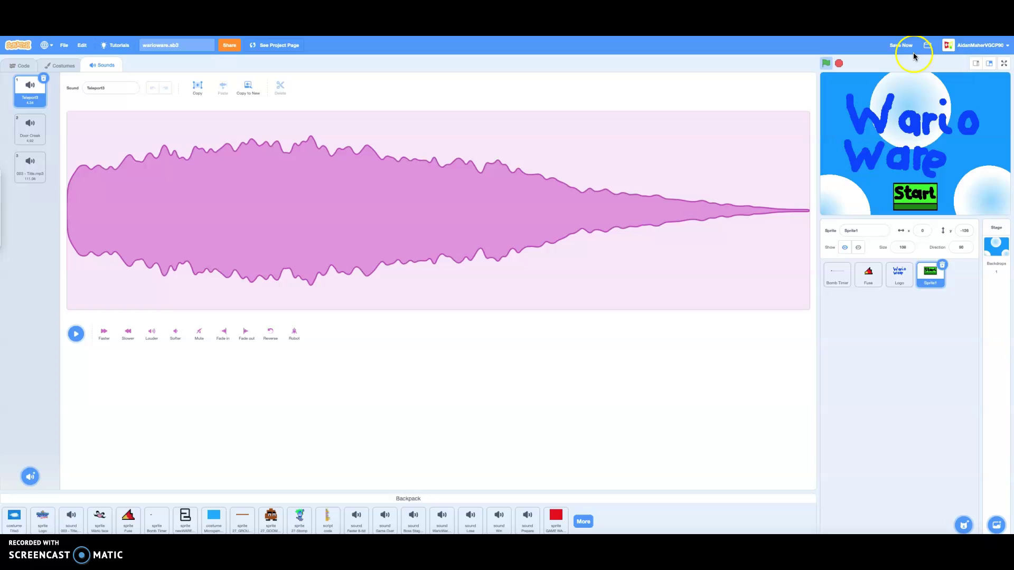
pyautogui.click(1003, 64)
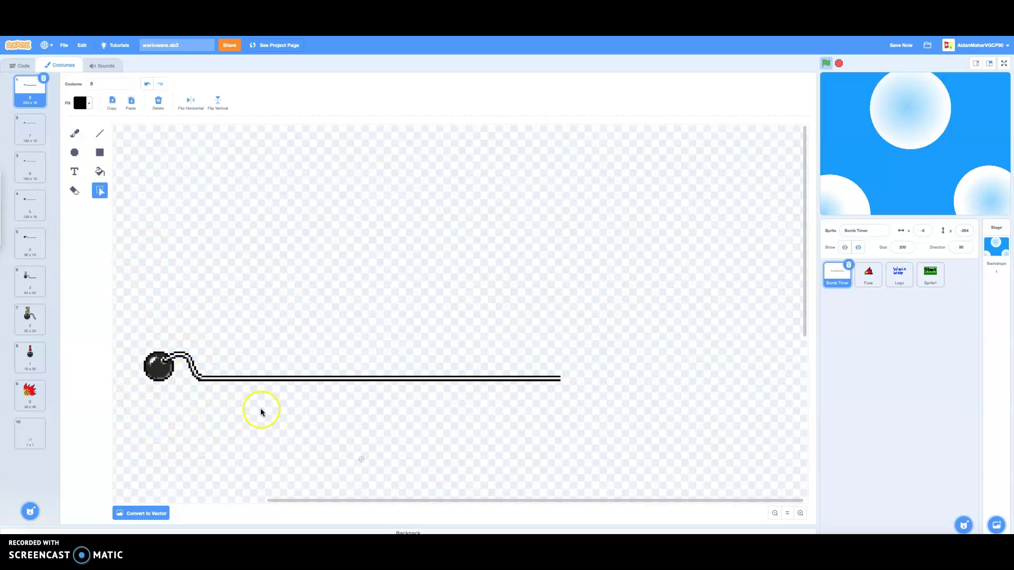
# Zoom in twice on the Bomb Timer costume's bomb and fuse
pyautogui.click(801, 512)
pyautogui.click(800, 513)
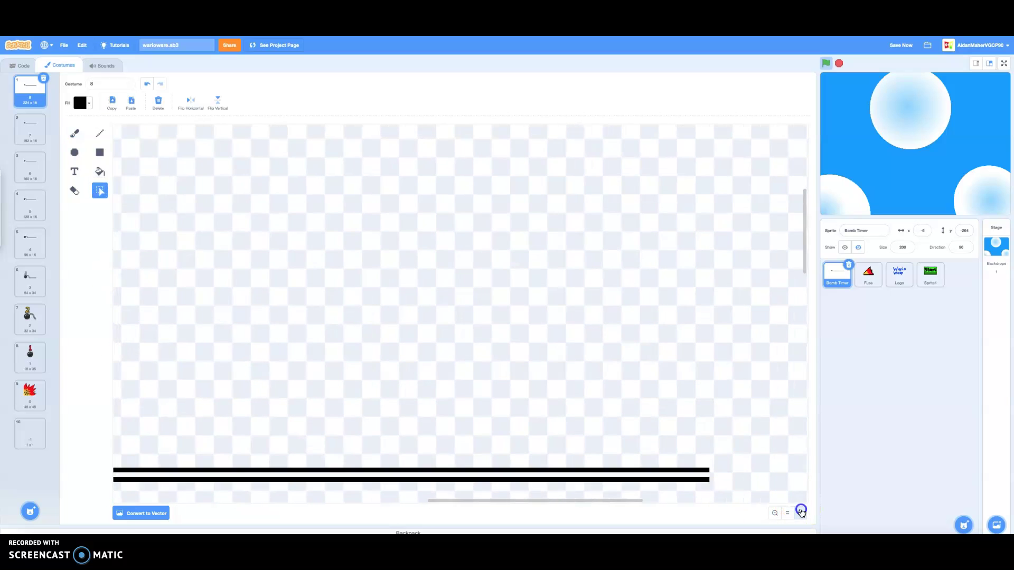
pyautogui.scroll(2, 731, 130)
pyautogui.hscroll(-3, 731, 131)
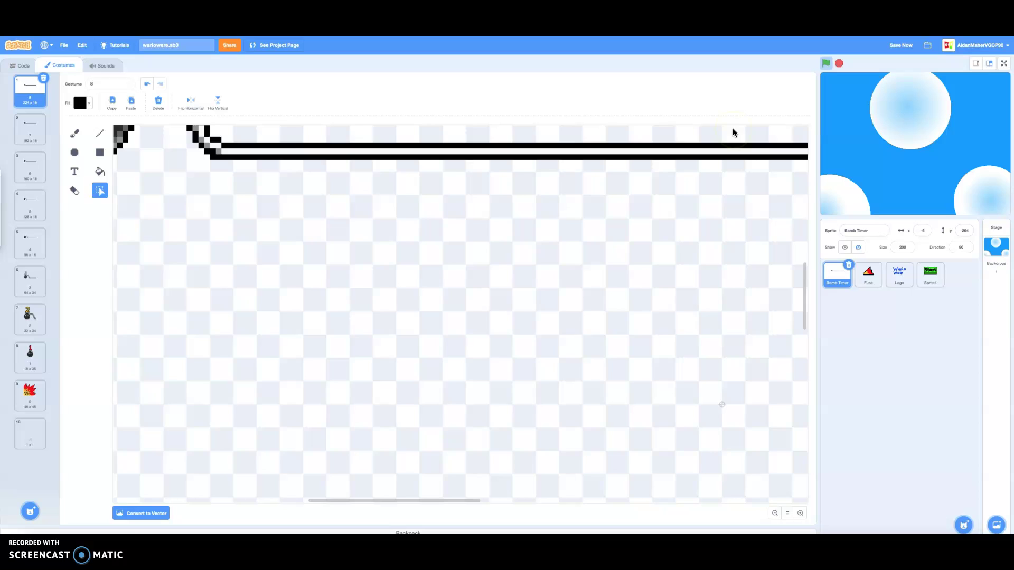
pyautogui.hscroll(-5, 730, 131)
pyautogui.scroll(3, 497, 250)
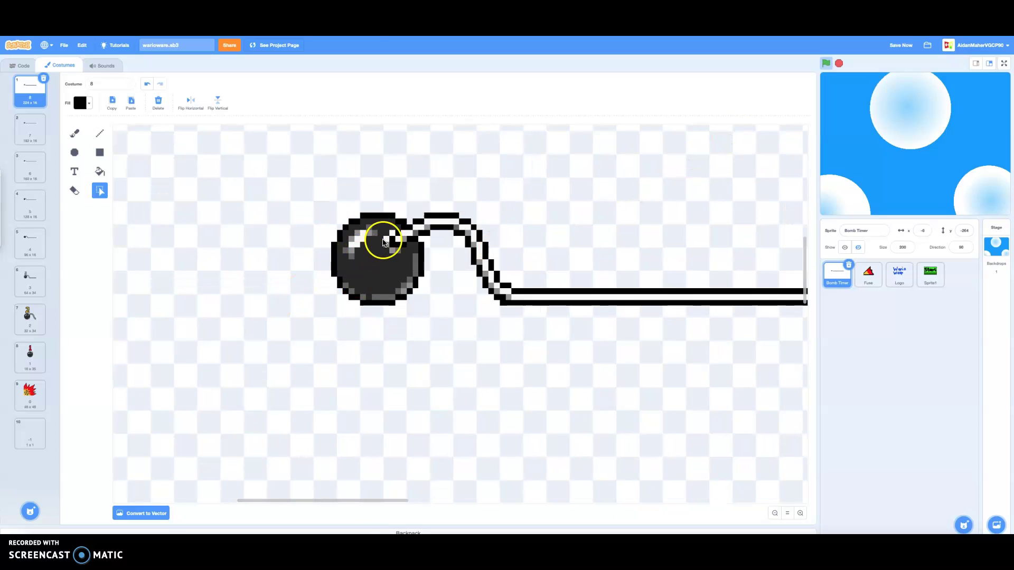
pyautogui.hscroll(3, 383, 241)
pyautogui.hscroll(10, 383, 240)
pyautogui.hscroll(1, 334, 253)
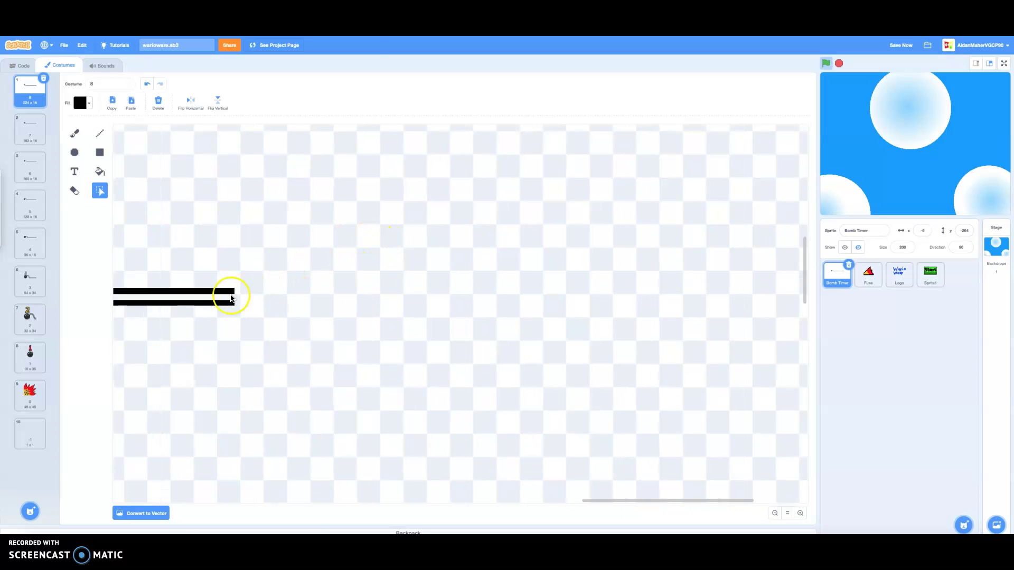
pyautogui.hscroll(-2, 232, 298)
pyautogui.hscroll(-6, 232, 299)
pyautogui.hscroll(-5, 232, 299)
pyautogui.hscroll(-2, 232, 298)
pyautogui.scroll(1, 232, 298)
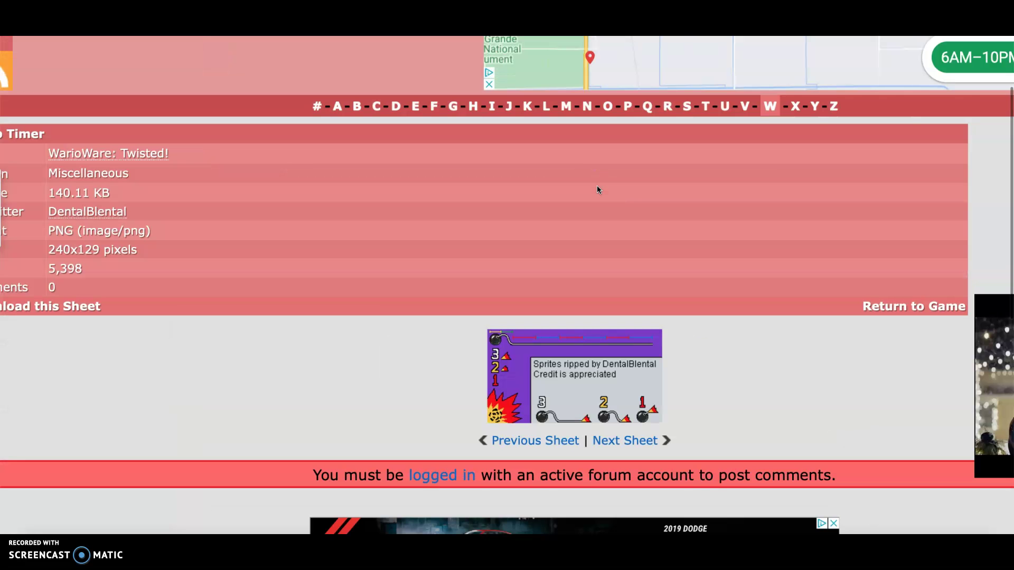
pyautogui.hscroll(-5, 597, 186)
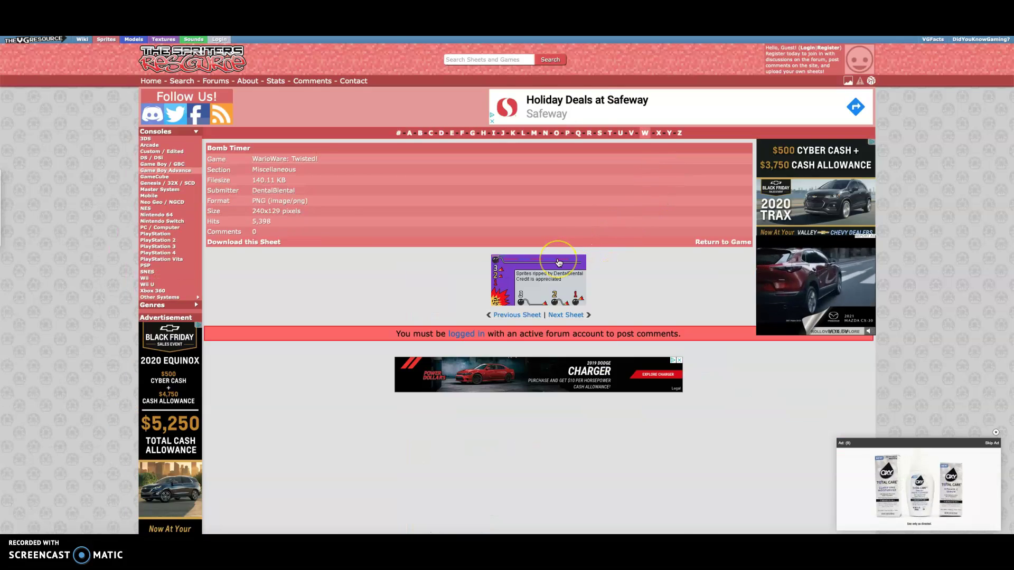
pyautogui.keyDown('ctrl'); pyautogui.scroll(3, 559, 265); pyautogui.keyUp('ctrl')
pyautogui.keyDown('ctrl'); pyautogui.scroll(3, 559, 264); pyautogui.keyUp('ctrl')
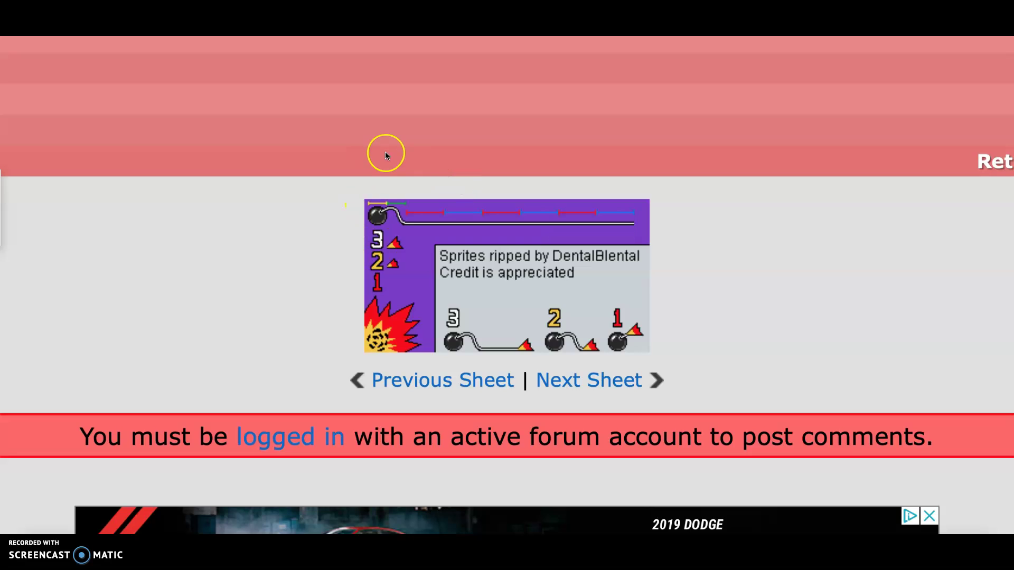
pyautogui.hscroll(-6, 386, 151)
pyautogui.hscroll(2, 386, 151)
pyautogui.hscroll(2, 385, 152)
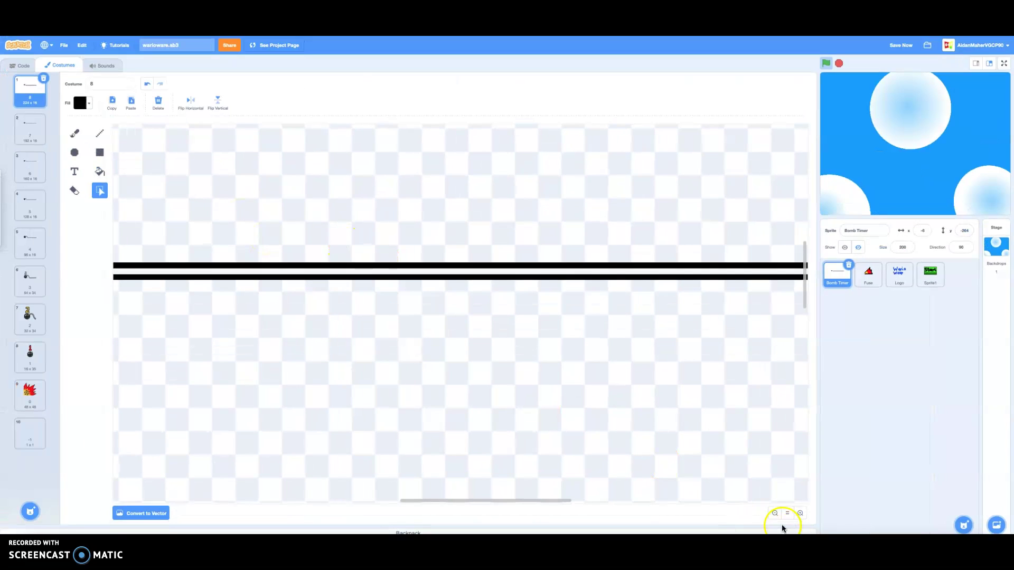
# Zoom out and step through the Bomb Timer's progressively shorter-fuse costumes
pyautogui.click(775, 514)
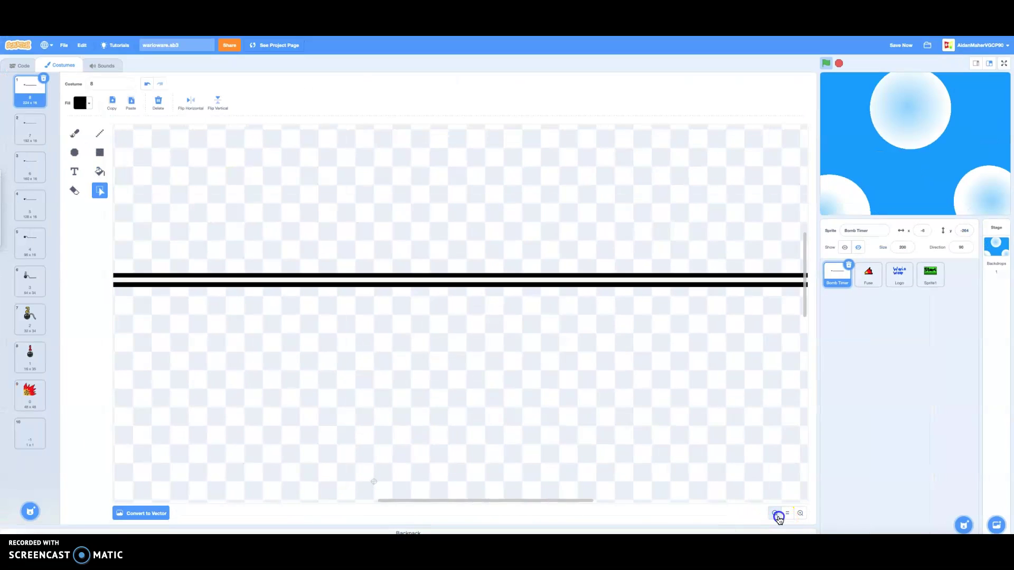
pyautogui.click(775, 513)
pyautogui.click(777, 516)
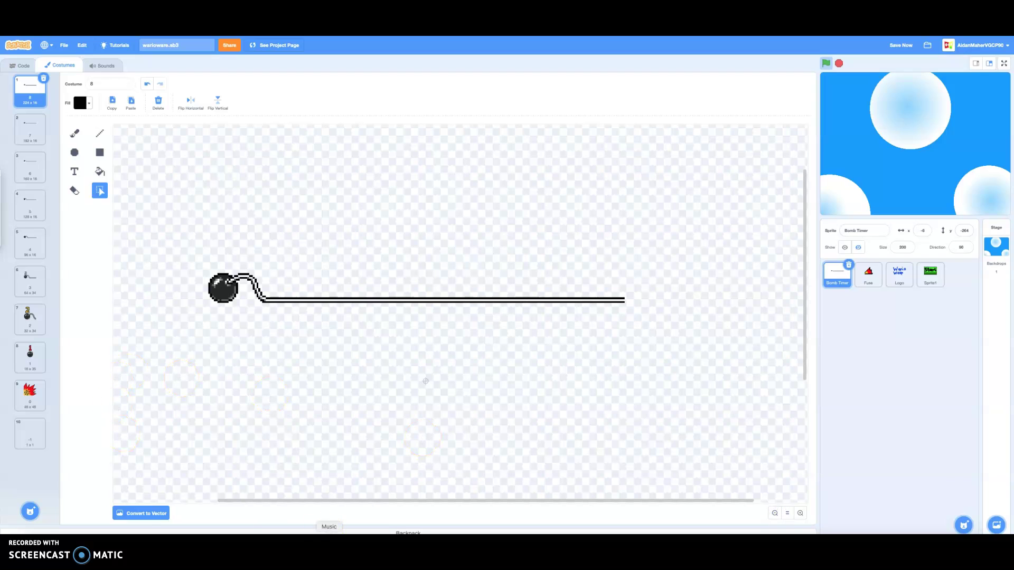
pyautogui.click(28, 132)
pyautogui.click(32, 167)
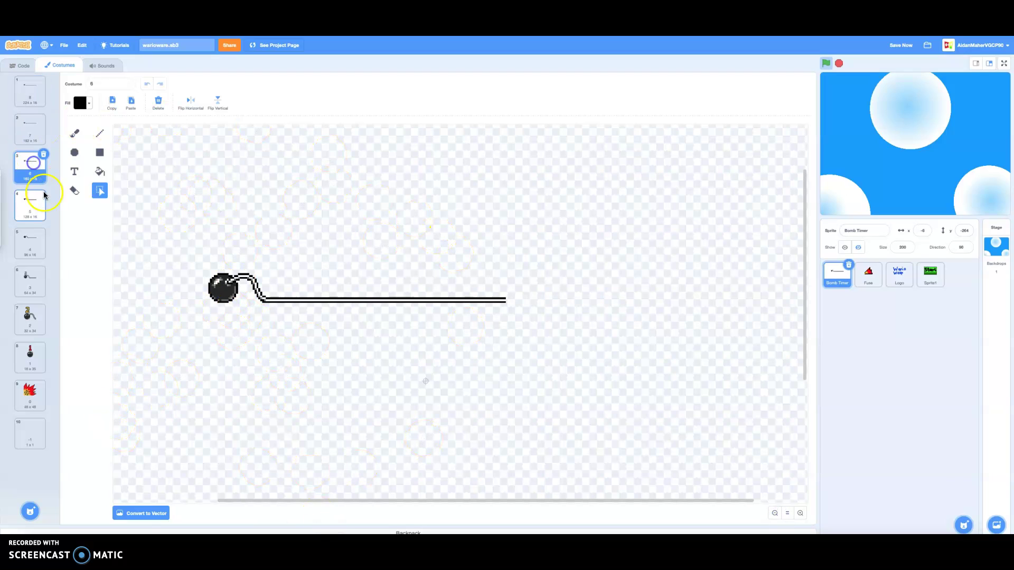
pyautogui.click(32, 204)
pyautogui.click(33, 235)
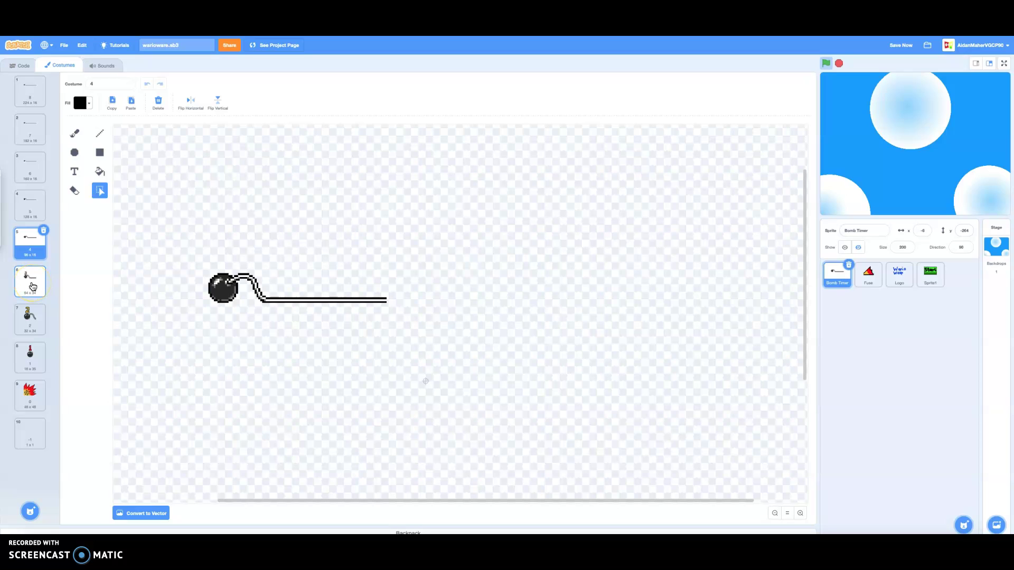
# View costumes 3, 2, 1 and the explosion, then reset to the long-fuse costume
pyautogui.click(32, 285)
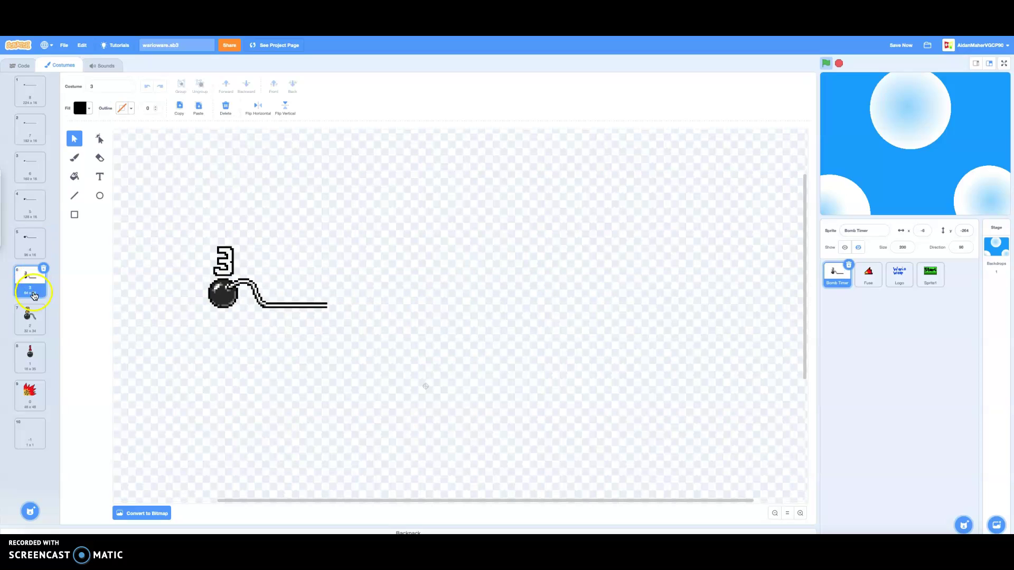
pyautogui.click(27, 321)
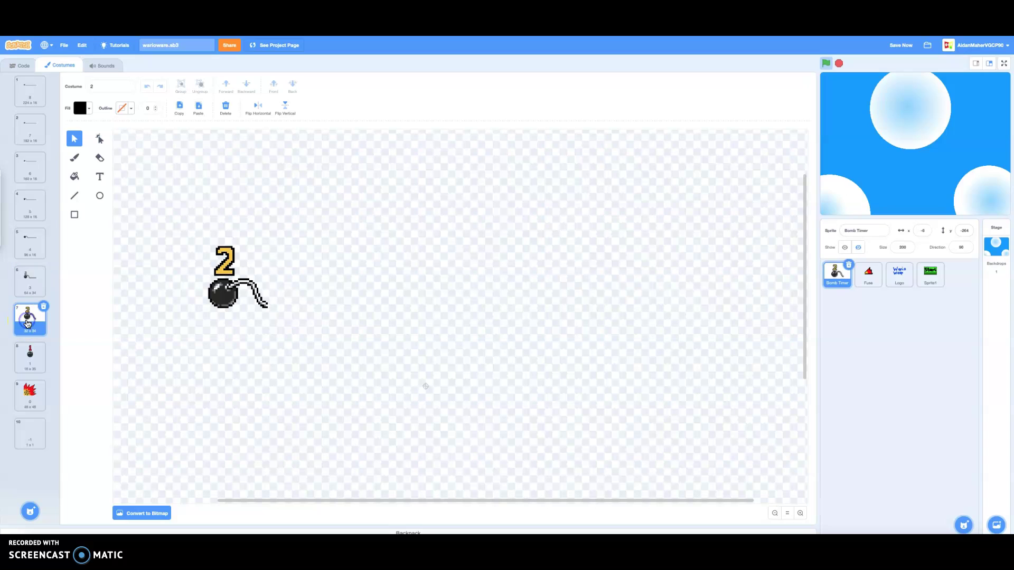
pyautogui.click(28, 348)
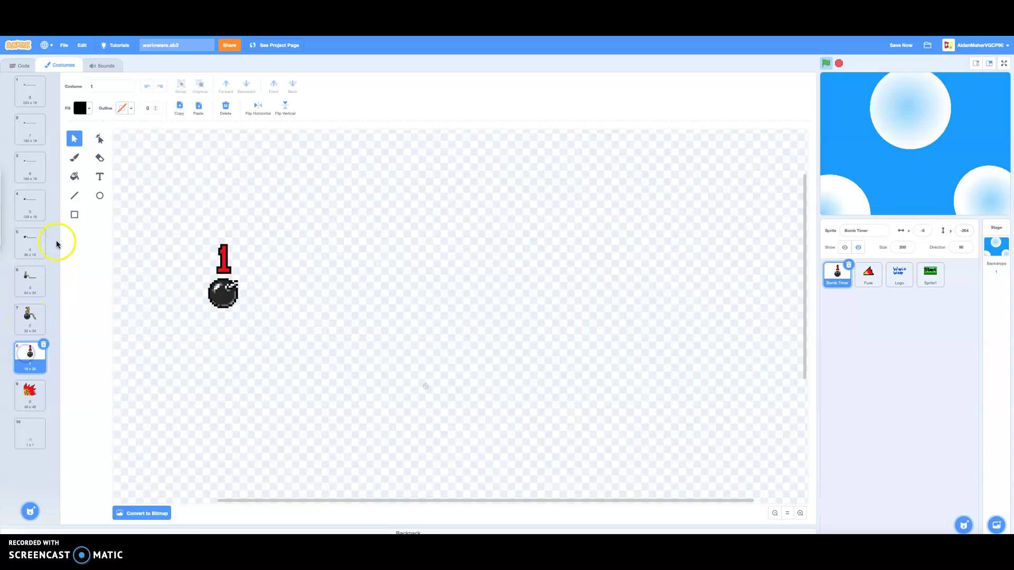
pyautogui.click(27, 406)
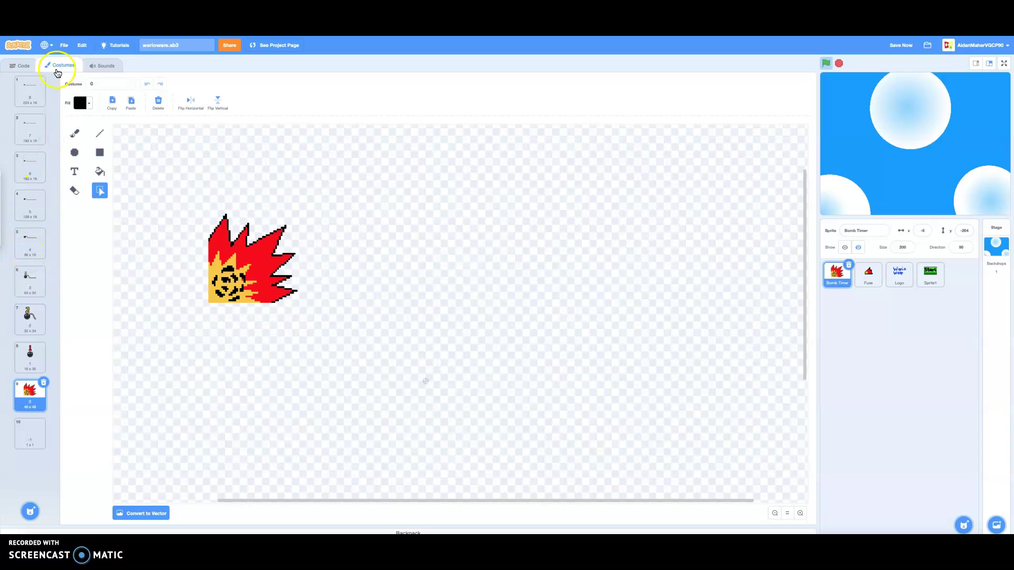
pyautogui.click(24, 67)
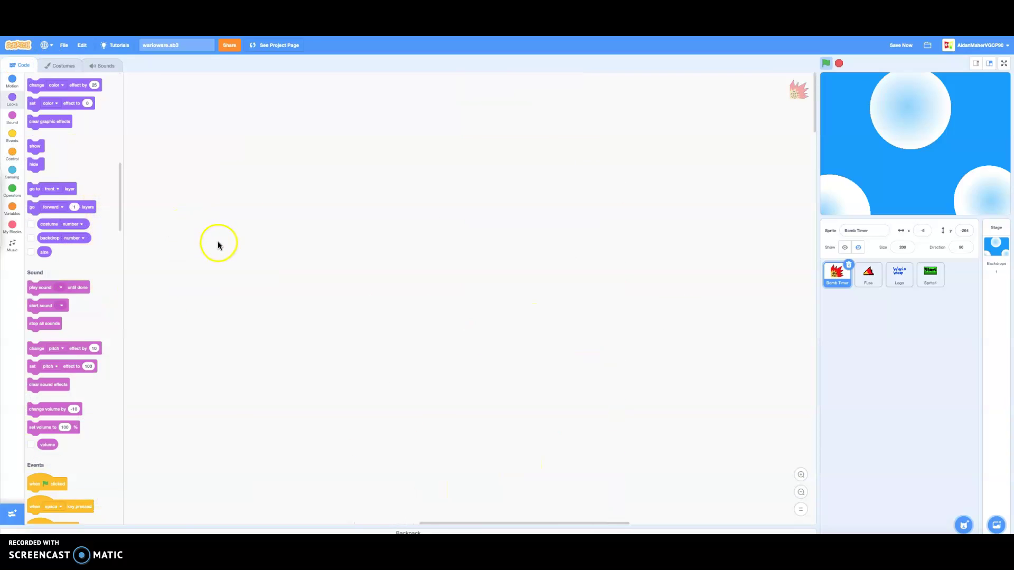
pyautogui.hscroll(5, 198, 238)
pyautogui.click(350, 310)
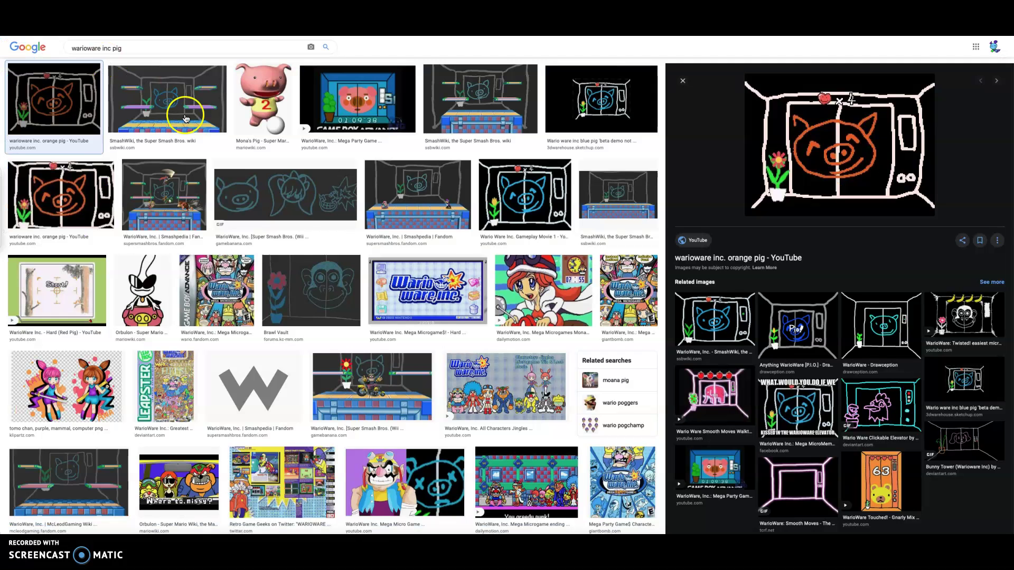
pyautogui.scroll(1, 625, 270)
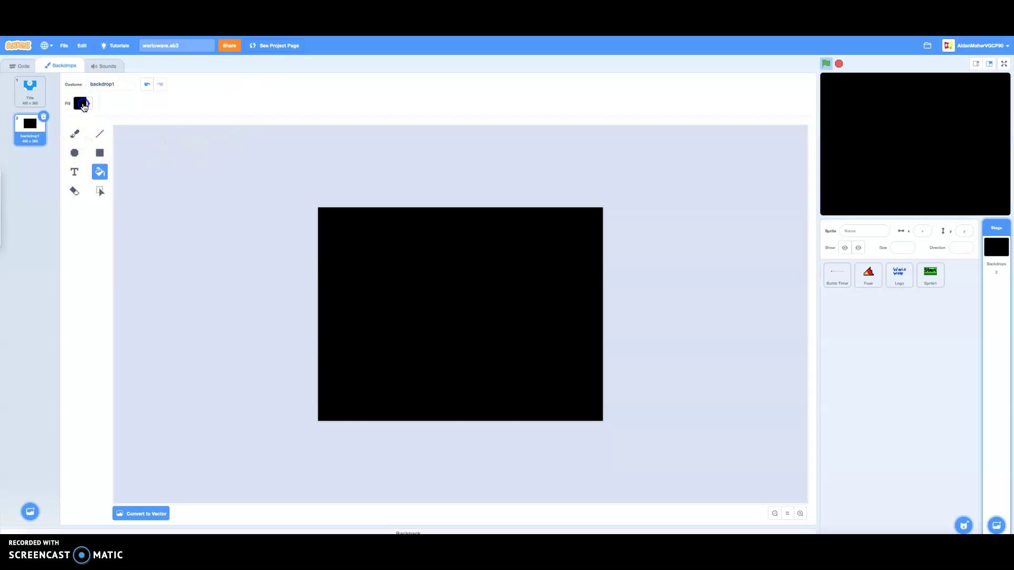
# Set the paint colour to white, switch to the Brush, and undo two test strokes
pyautogui.click(79, 103)
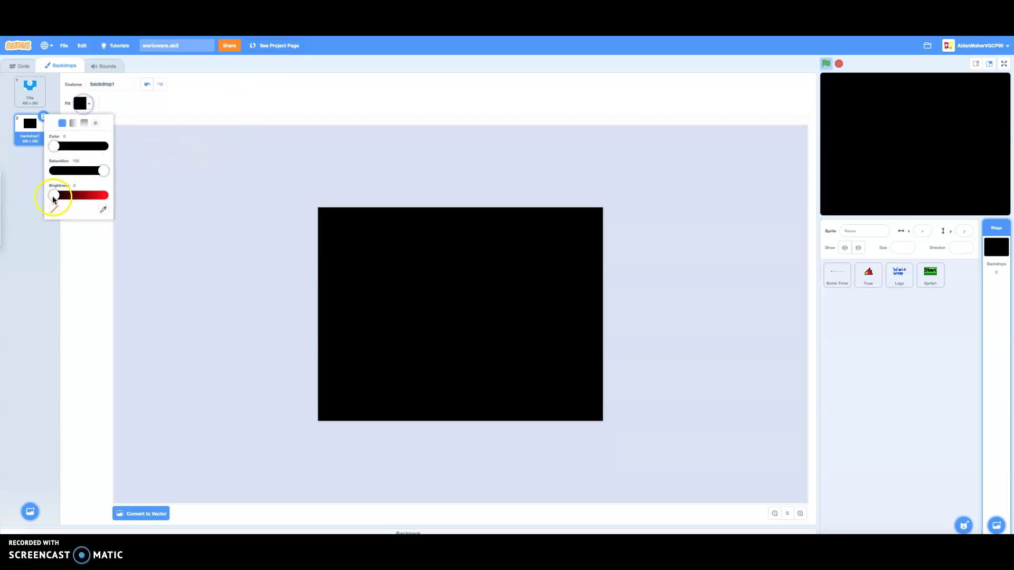
pyautogui.moveTo(52, 196); pyautogui.dragTo(190, 188)
pyautogui.moveTo(103, 171); pyautogui.dragTo(50, 170)
pyautogui.click(83, 236)
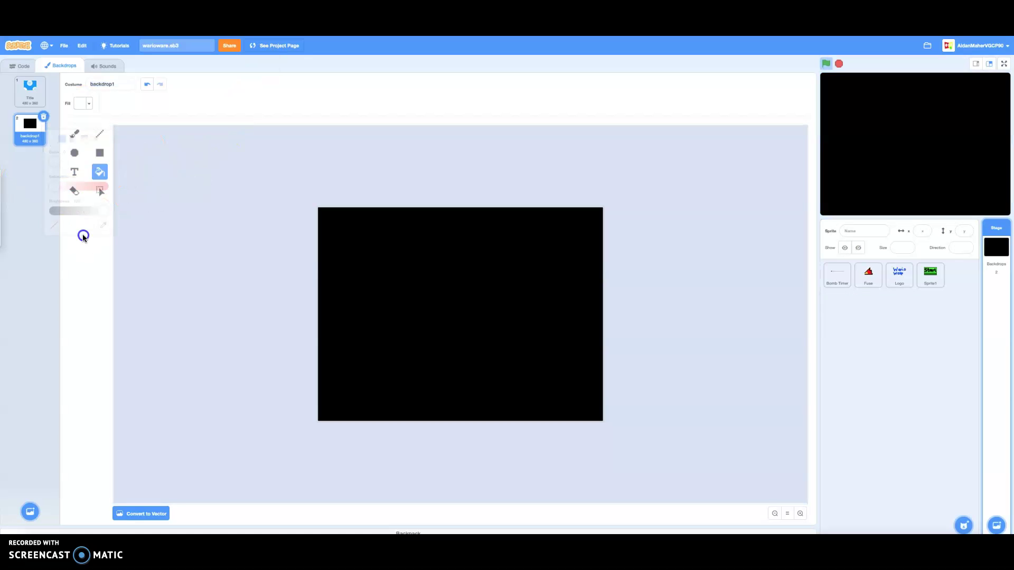
pyautogui.click(73, 133)
pyautogui.click(124, 103)
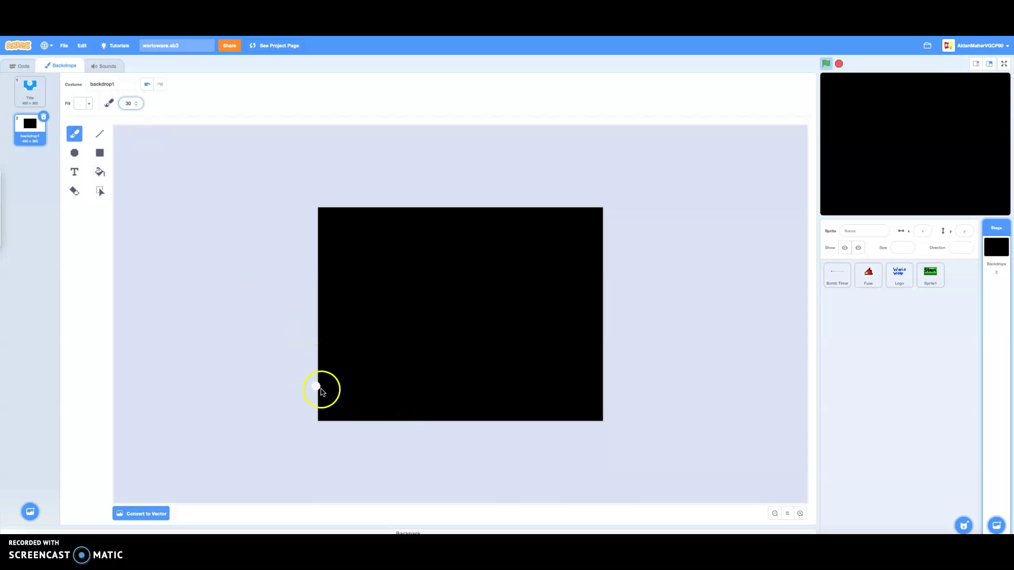
pyautogui.moveTo(356, 391); pyautogui.dragTo(317, 418)
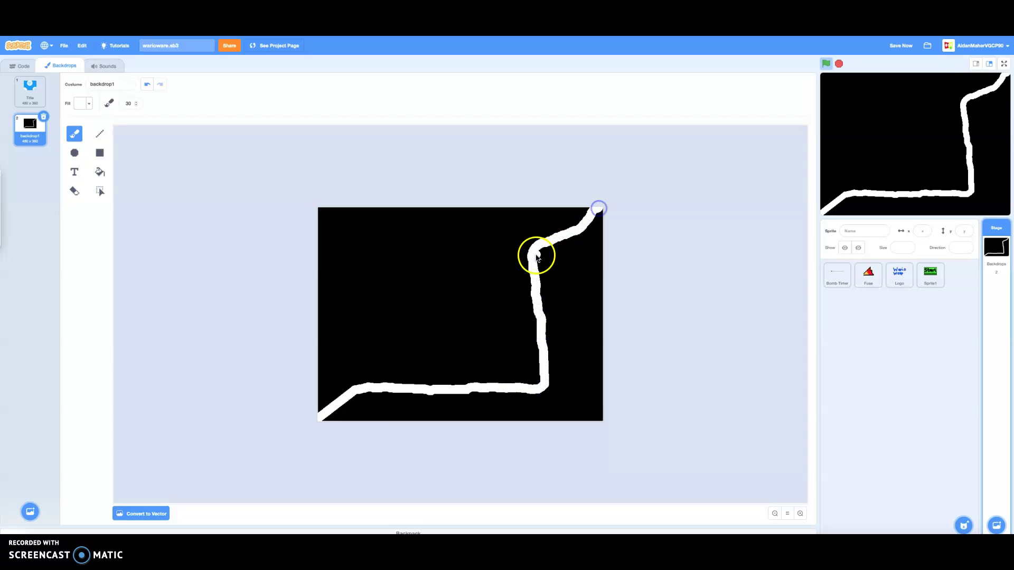
pyautogui.moveTo(534, 249); pyautogui.dragTo(454, 248)
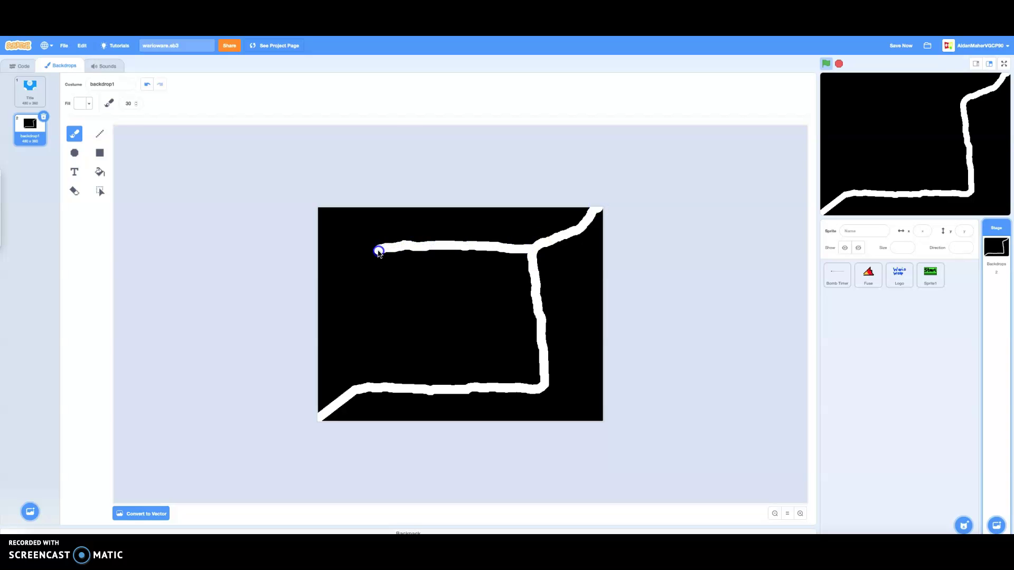
pyautogui.click(147, 85)
pyautogui.click(146, 86)
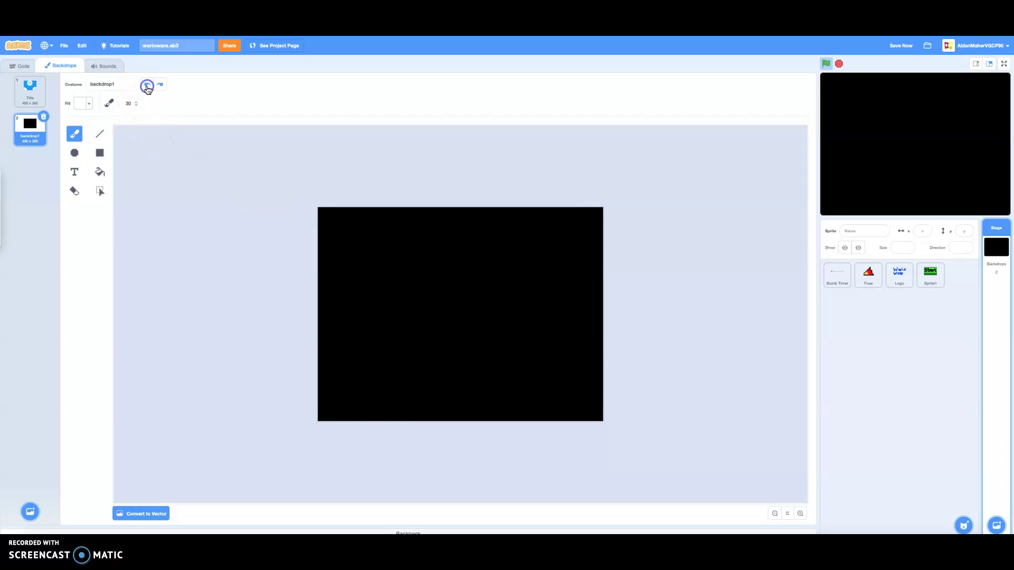
# Paint the room box, its middle divider, a side rectangle and four corner diagonals
pyautogui.moveTo(364, 256)
pyautogui.mouseDown()
pyautogui.moveTo(438, 389)
pyautogui.moveTo(388, 257)
pyautogui.moveTo(373, 257)
pyautogui.mouseUp()
pyautogui.moveTo(462, 258); pyautogui.dragTo(461, 386)
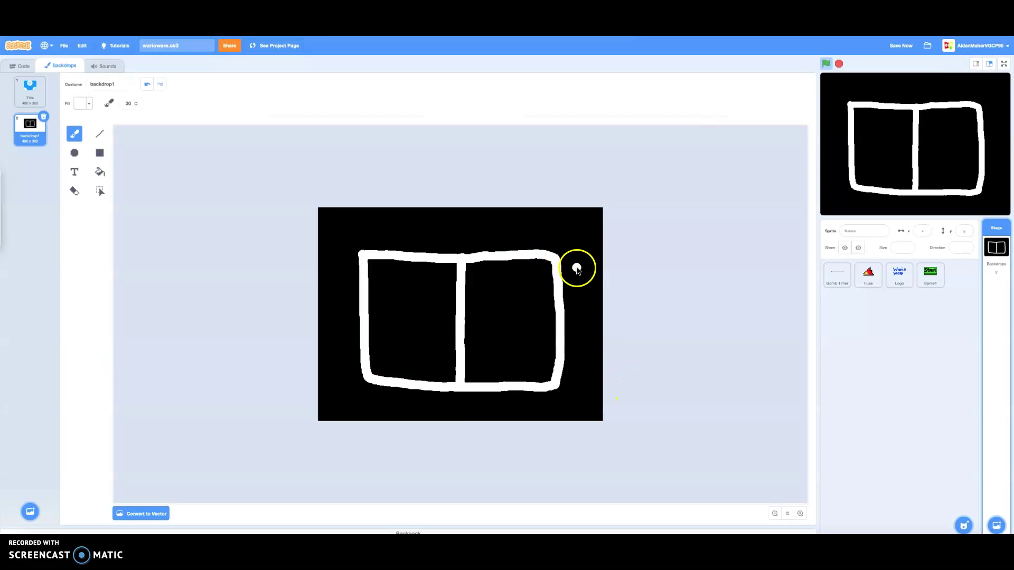
pyautogui.moveTo(573, 276); pyautogui.dragTo(574, 308)
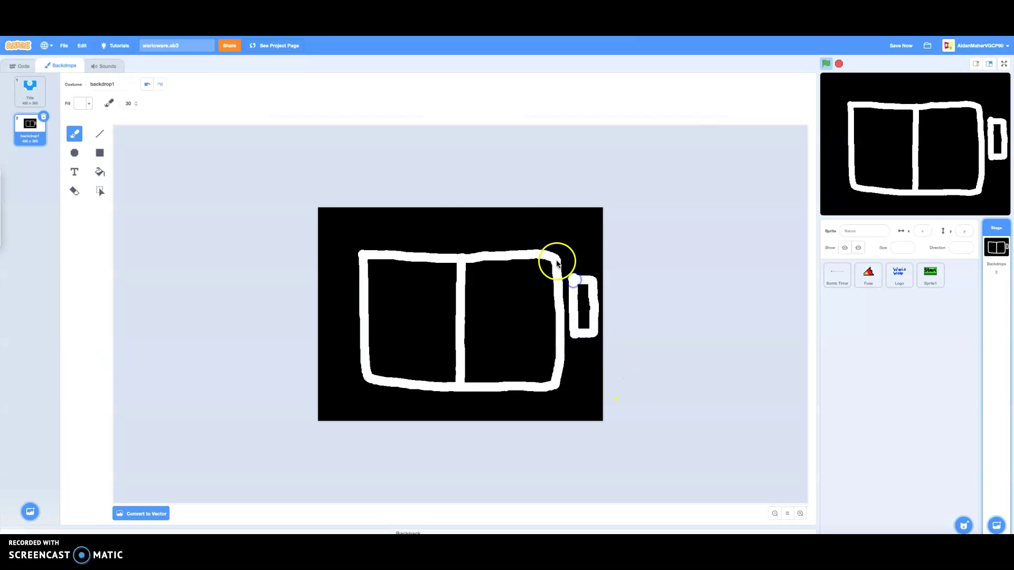
pyautogui.moveTo(558, 259); pyautogui.dragTo(611, 199)
pyautogui.moveTo(368, 258); pyautogui.dragTo(283, 197)
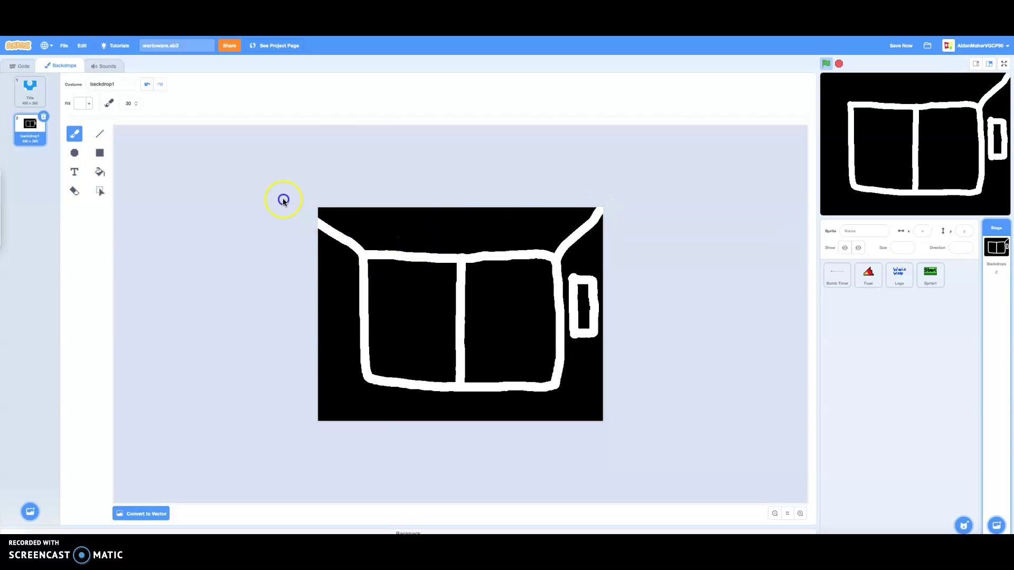
pyautogui.moveTo(369, 378); pyautogui.dragTo(301, 440)
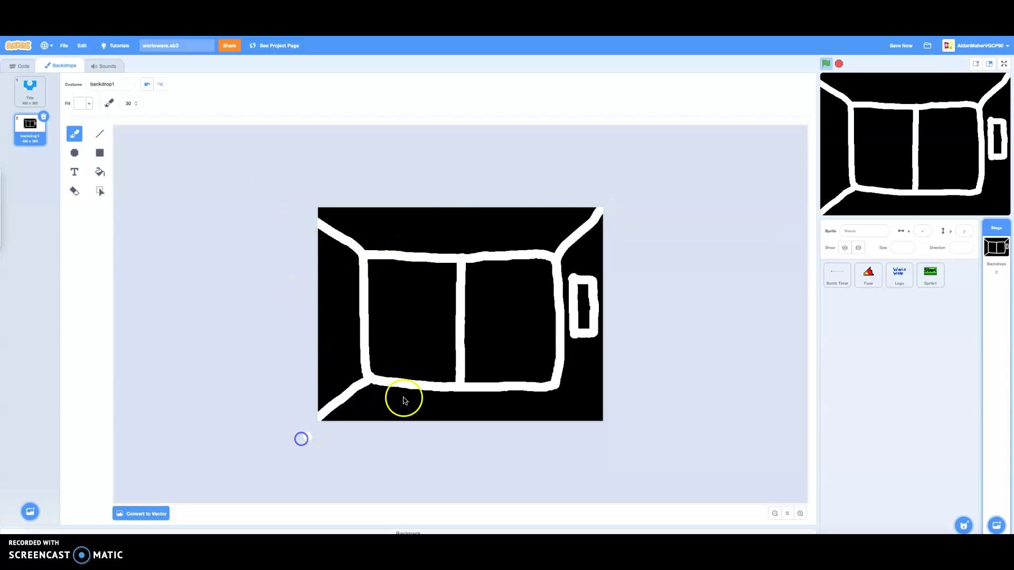
pyautogui.moveTo(543, 372); pyautogui.dragTo(610, 432)
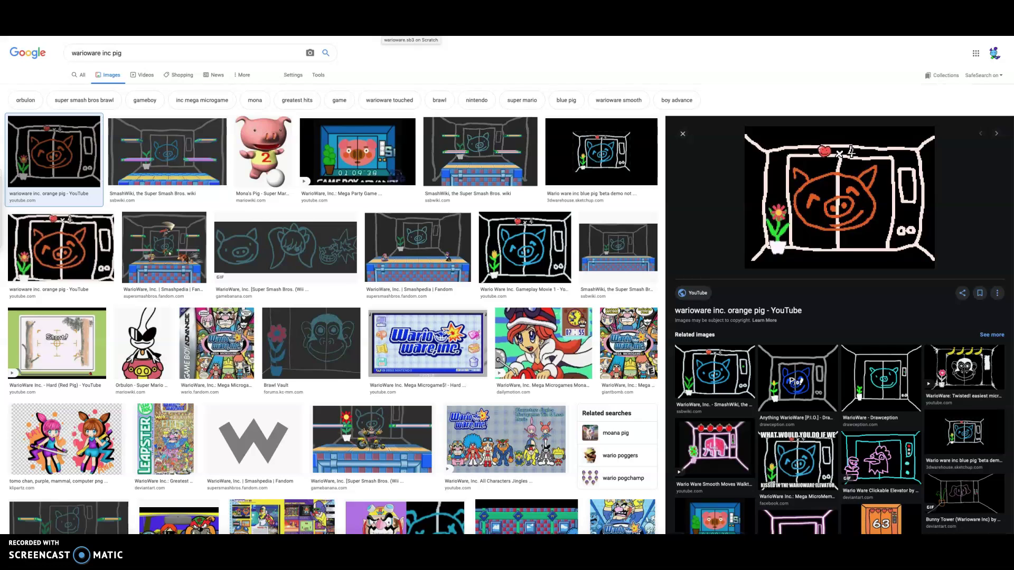
pyautogui.hotkey('ctrl', 'Tab')
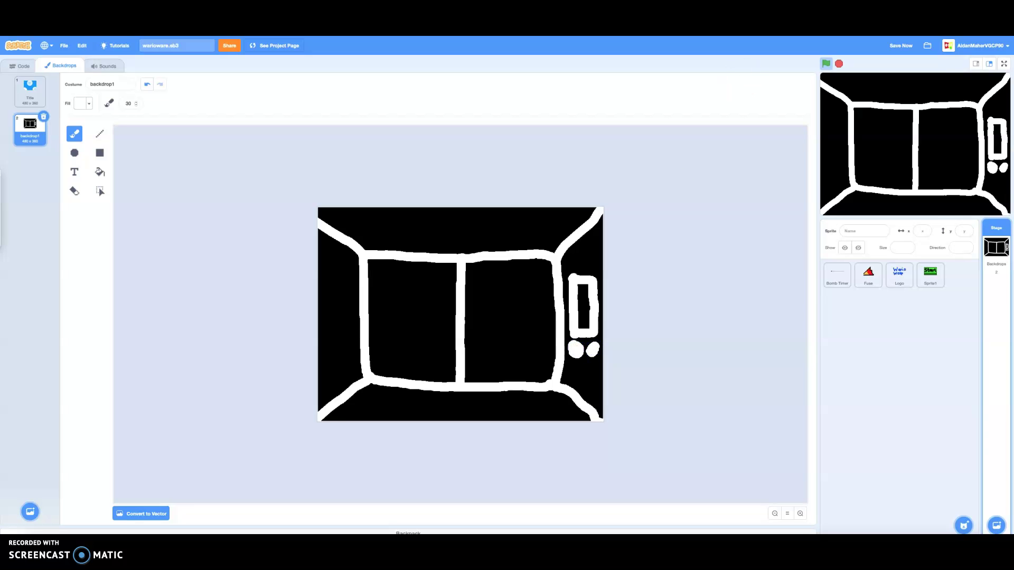
# Check the reference room and paint a brown flower pot at the box's lower-left
pyautogui.hotkey('ctrl', 'Tab')
pyautogui.click(79, 105)
pyautogui.moveTo(53, 181); pyautogui.dragTo(159, 163)
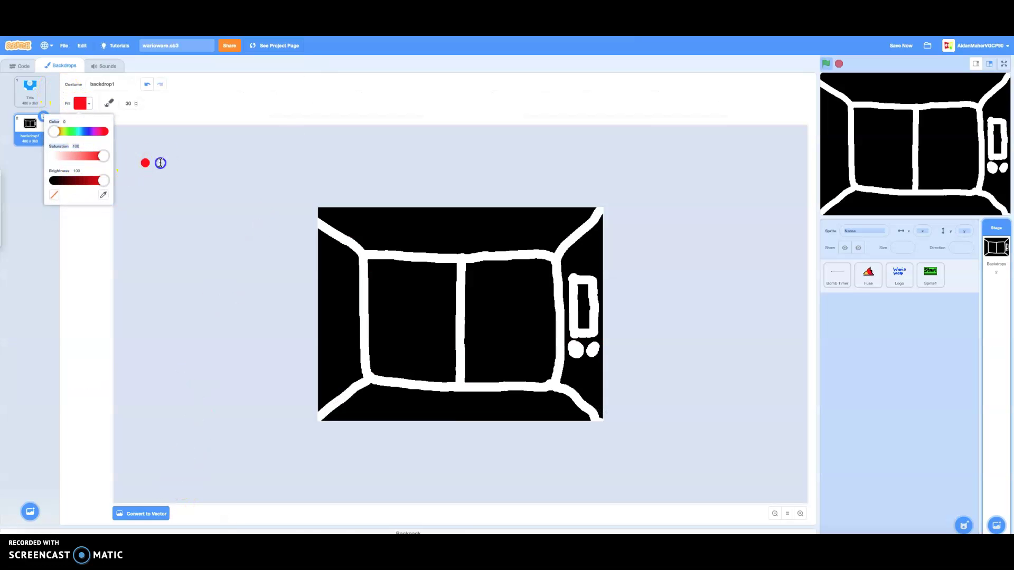
pyautogui.click(85, 184)
pyautogui.click(56, 132)
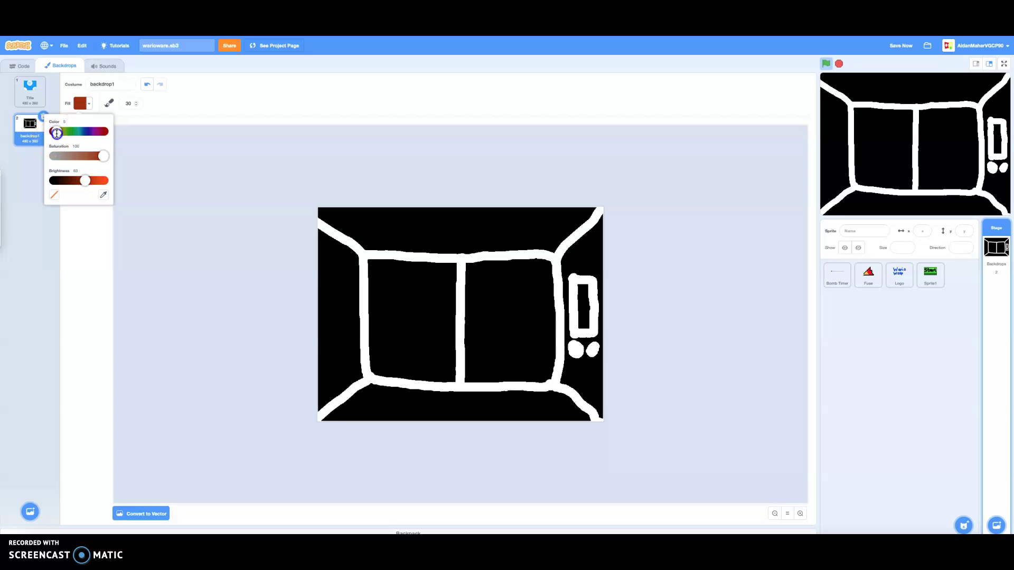
pyautogui.click(129, 104)
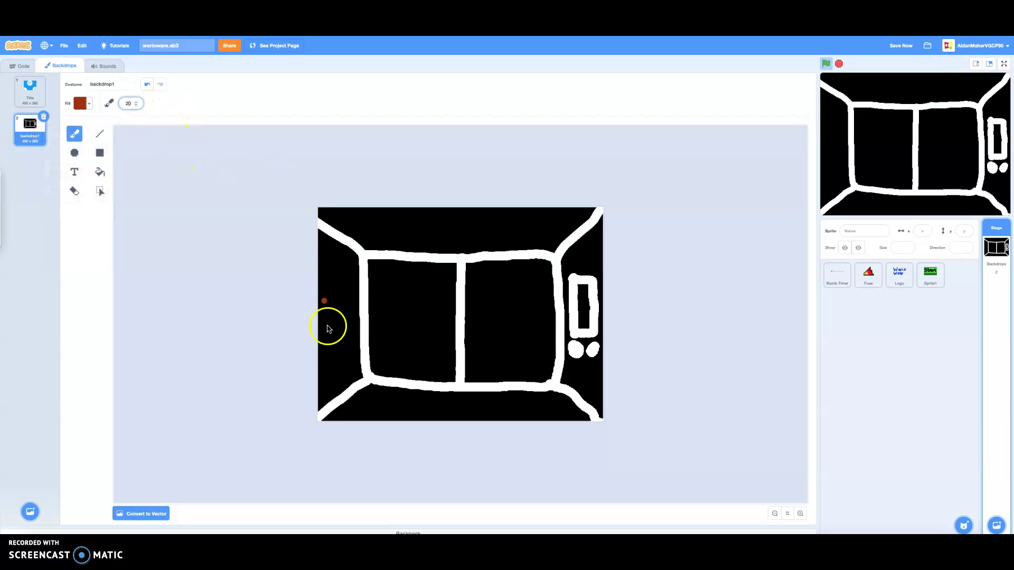
pyautogui.click(369, 379)
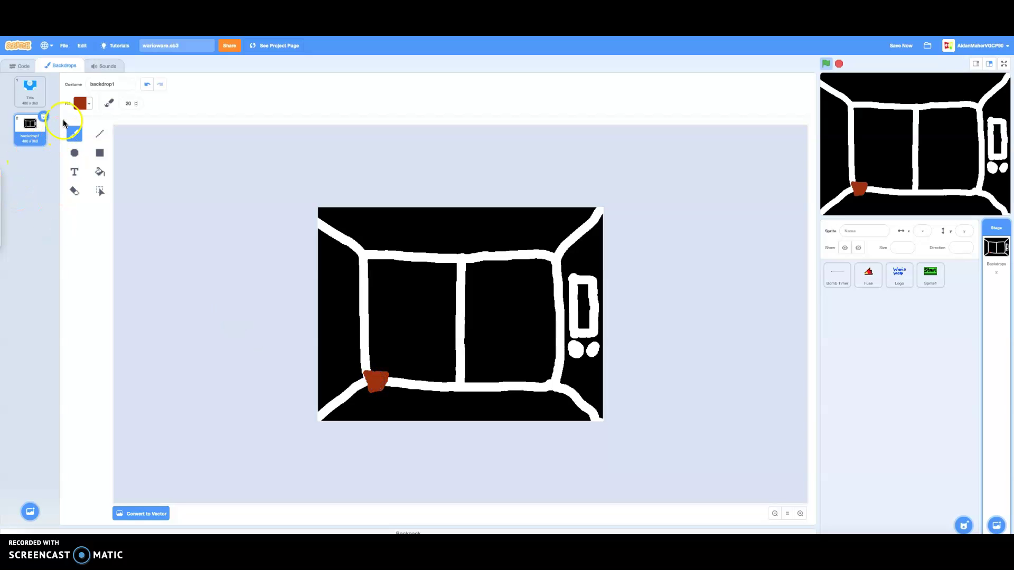
# Paint a green stem above the pot, then change the paint colour to blue
pyautogui.click(79, 104)
pyautogui.moveTo(55, 132); pyautogui.dragTo(68, 131)
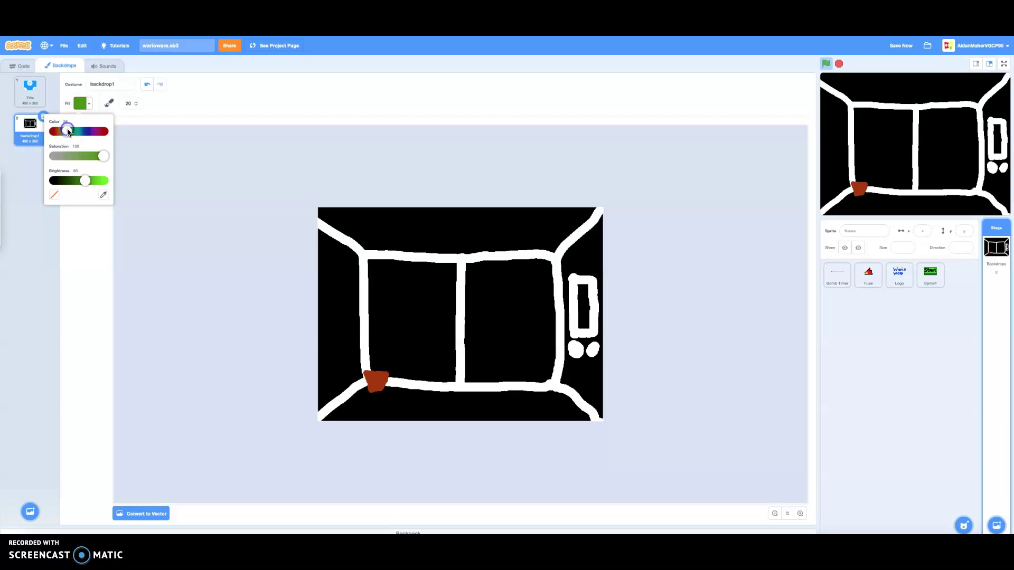
pyautogui.moveTo(87, 179); pyautogui.dragTo(103, 179)
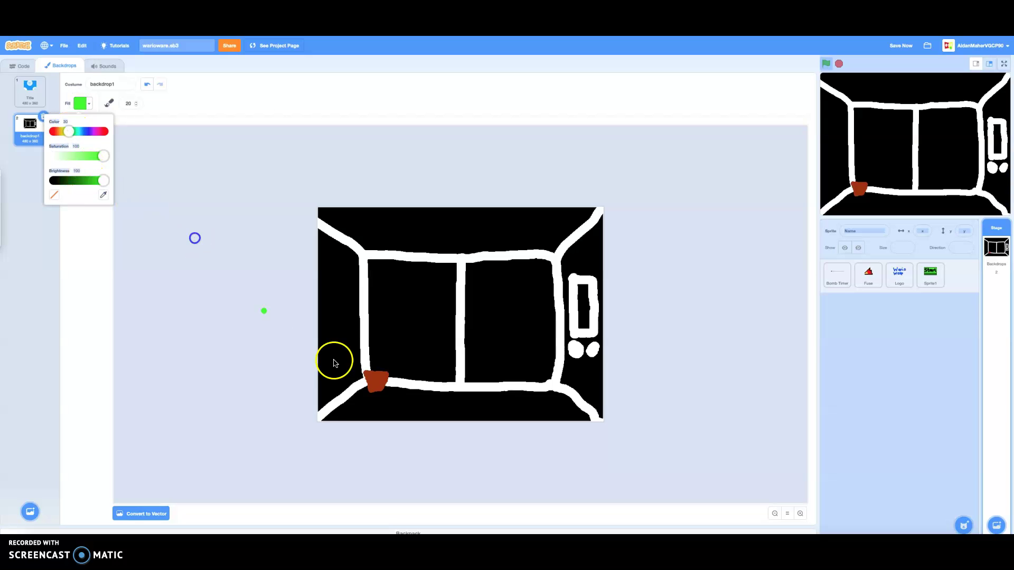
pyautogui.moveTo(378, 376); pyautogui.dragTo(378, 354)
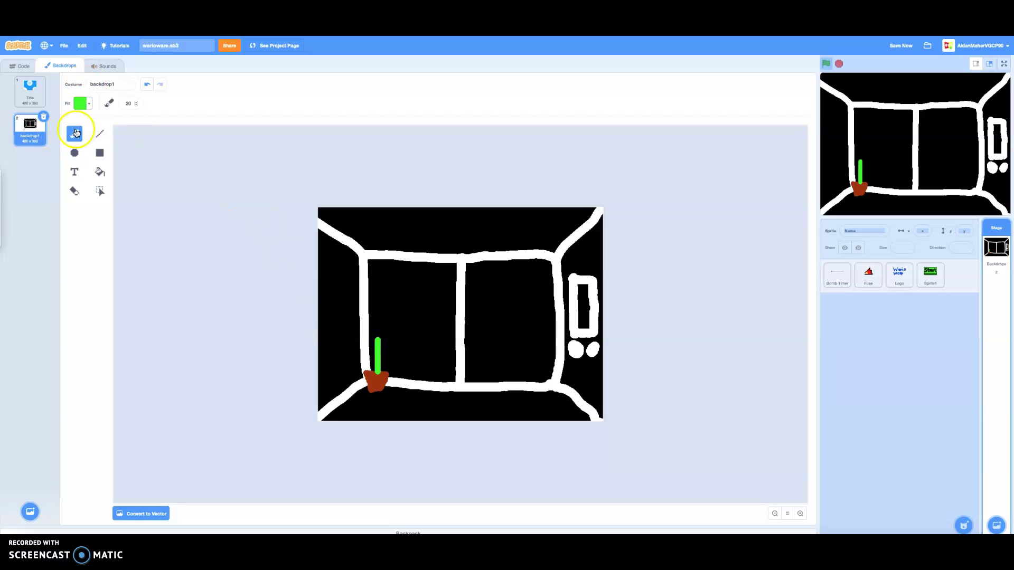
pyautogui.click(128, 104)
pyautogui.write('30')
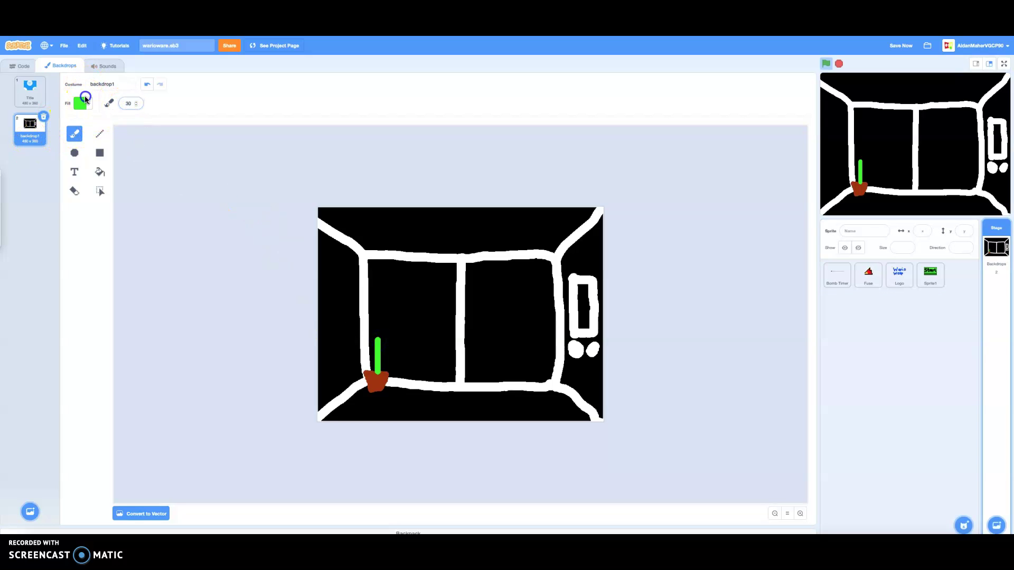
pyautogui.click(85, 98)
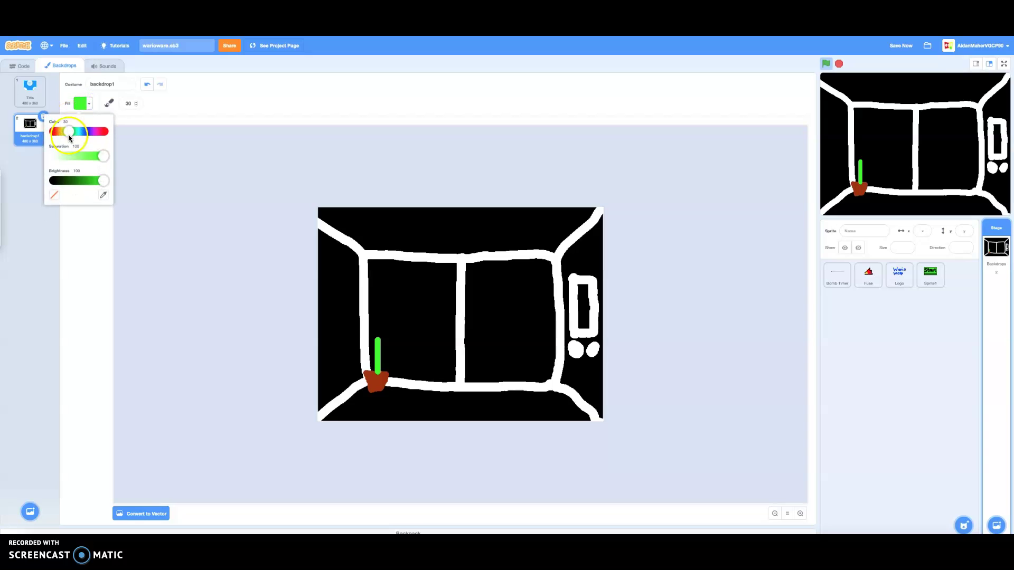
pyautogui.moveTo(68, 132); pyautogui.dragTo(88, 132)
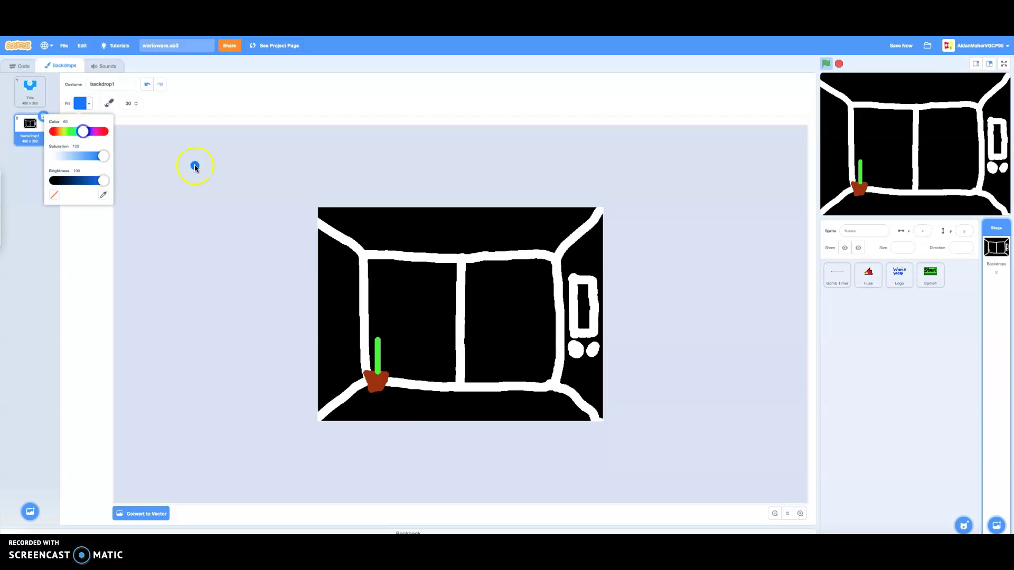
pyautogui.click(482, 322)
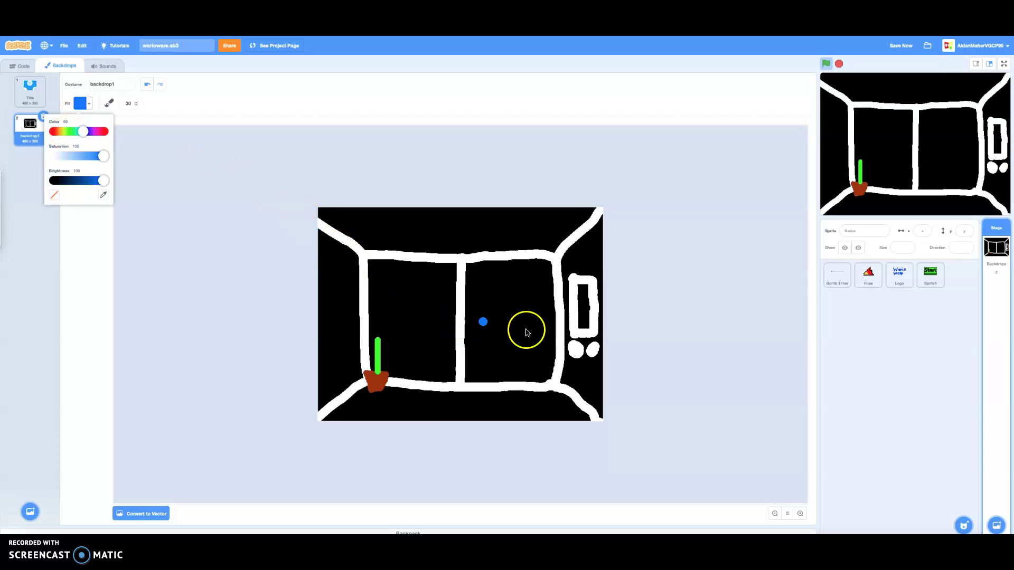
# Duplicate the Normal and Win backdrops, selecting each copy's name field
pyautogui.rightClick(46, 231)
pyautogui.click(119, 84)
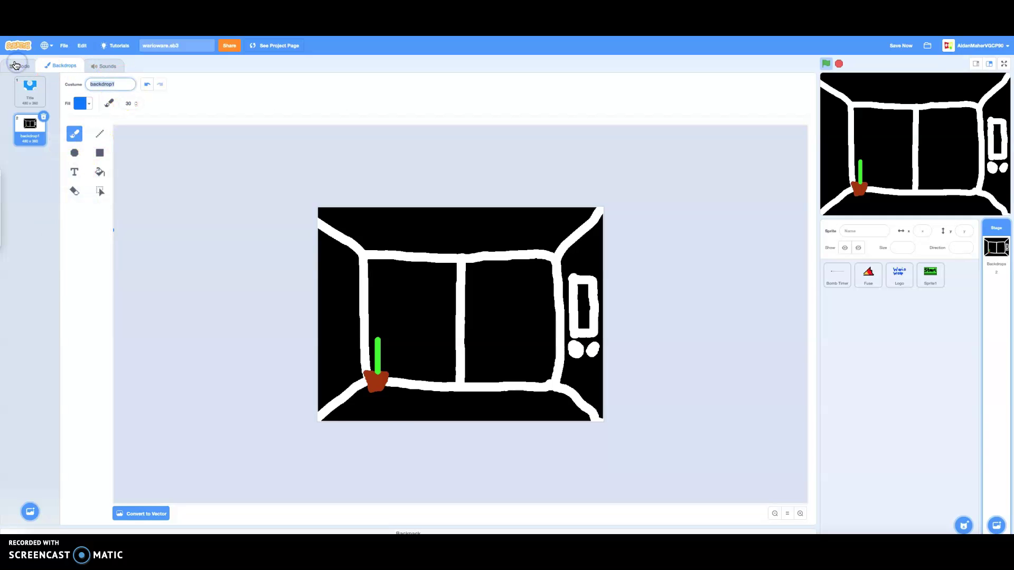
pyautogui.write('Normal')
pyautogui.rightClick(16, 131)
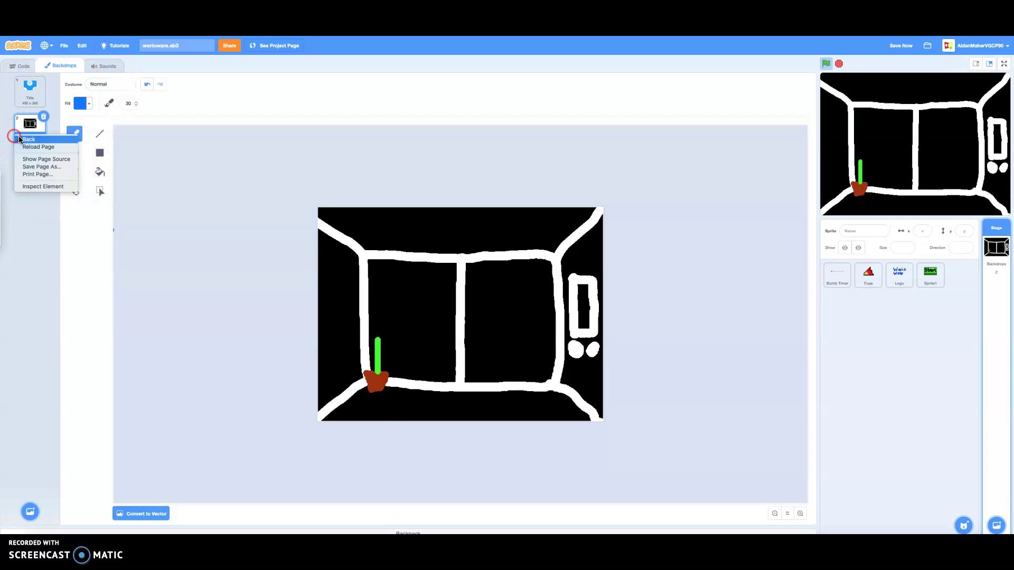
pyautogui.rightClick(30, 131)
pyautogui.click(33, 136)
pyautogui.click(117, 86)
pyautogui.write('Win')
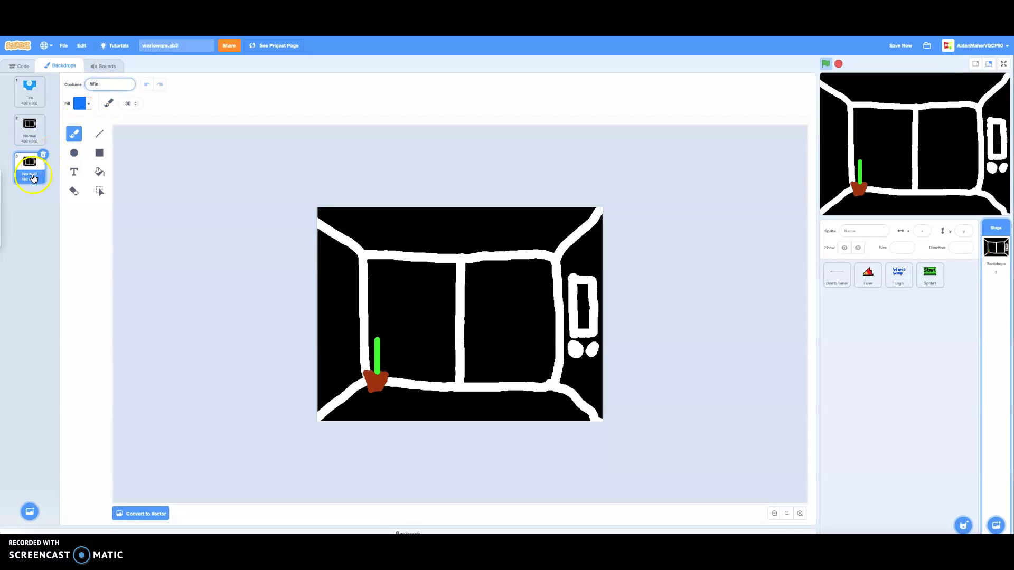
pyautogui.rightClick(35, 173)
pyautogui.click(41, 181)
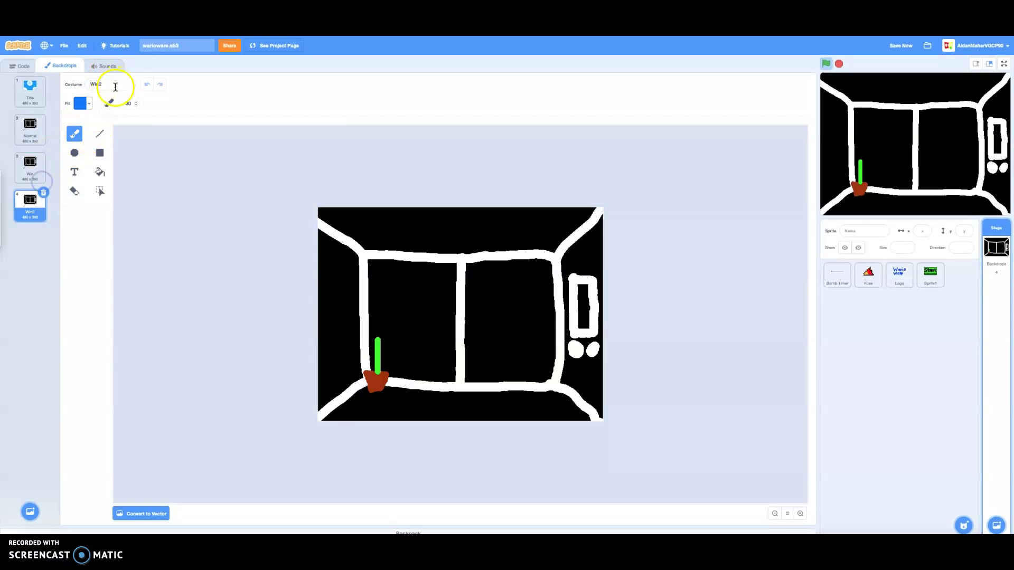
pyautogui.click(115, 84)
pyautogui.write('Lose')
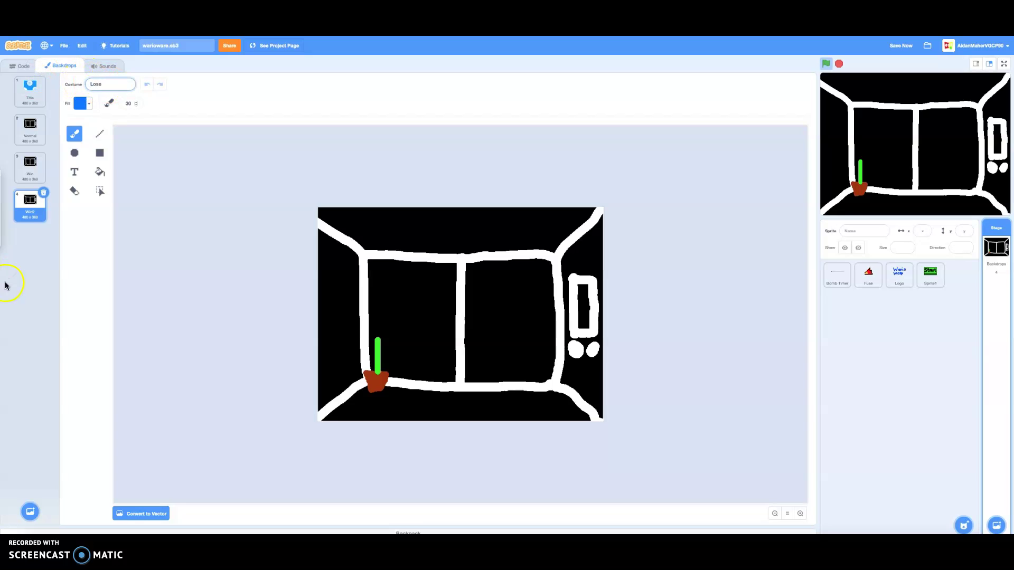
# Duplicate Lose, confirm the name Warning, then duplicate the Warning backdrop
pyautogui.rightClick(6, 286)
pyautogui.click(23, 219)
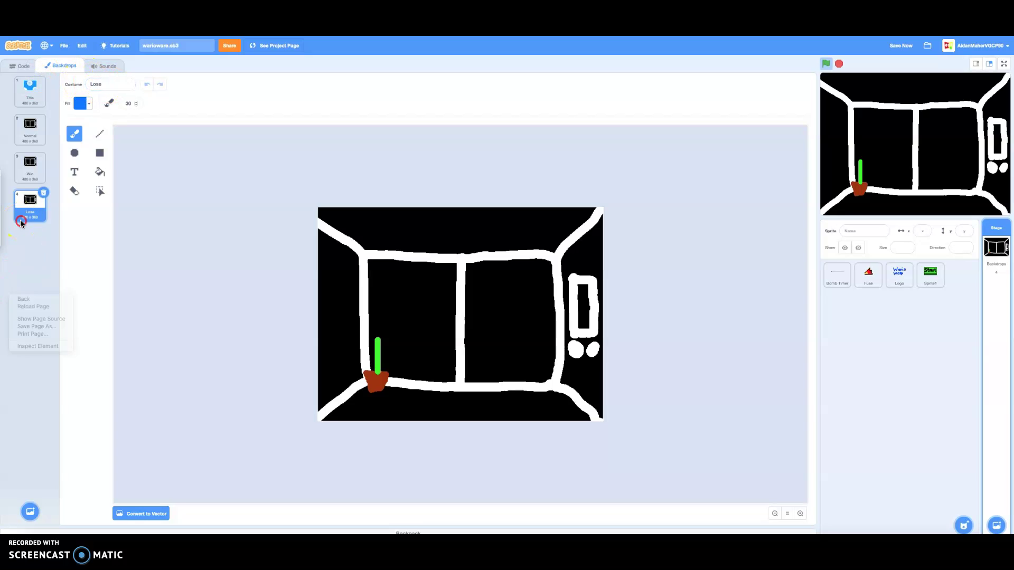
pyautogui.moveTo(24, 218); pyautogui.dragTo(25, 217)
pyautogui.rightClick(26, 218)
pyautogui.click(42, 222)
pyautogui.write('Warning')
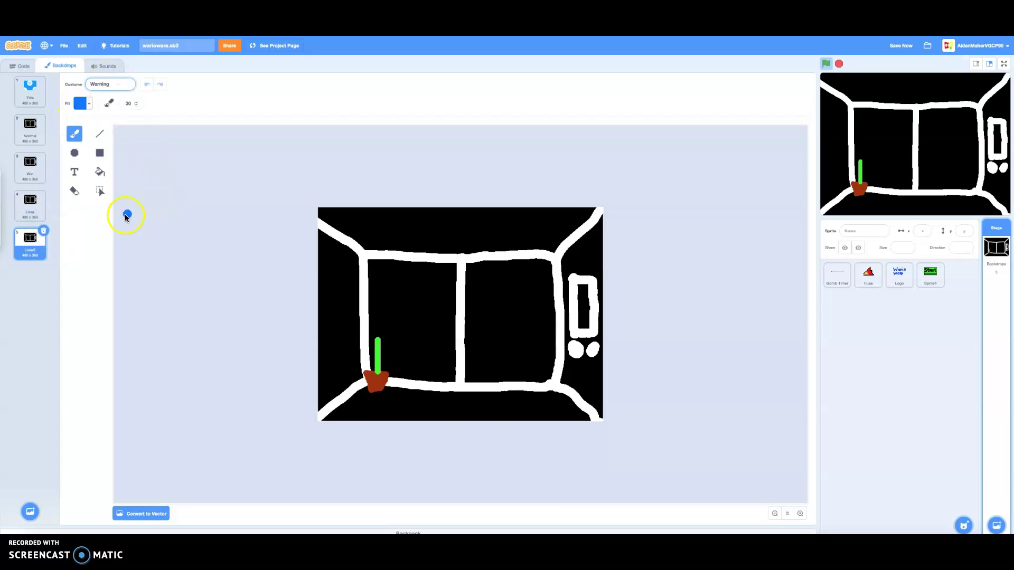
pyautogui.press('Return')
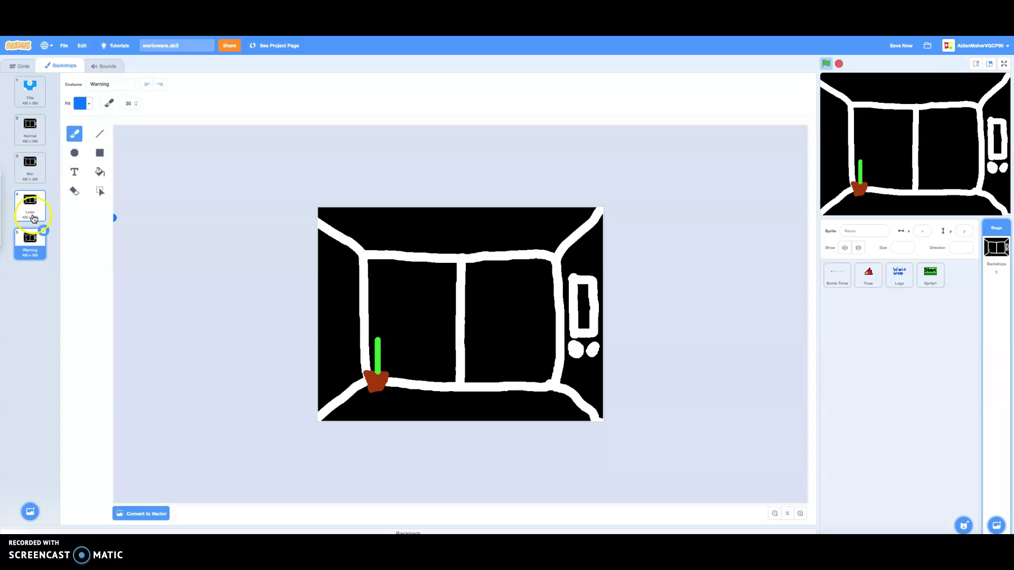
pyautogui.rightClick(30, 238)
pyautogui.click(31, 246)
pyautogui.write('Boss Stage')
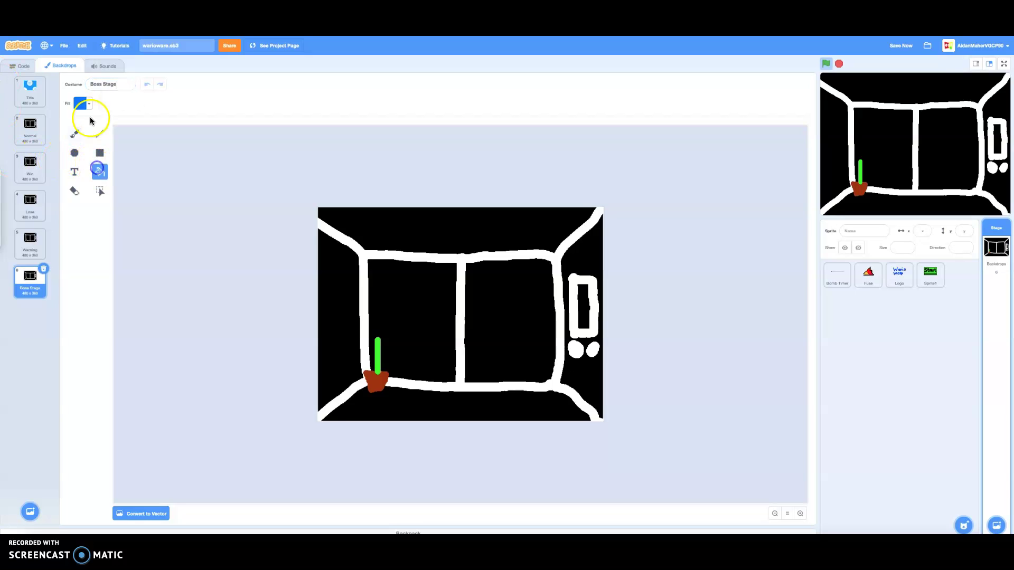
# Fill Boss Stage's ceiling, walls, floor, back panels and door with red
pyautogui.click(83, 104)
pyautogui.moveTo(88, 148); pyautogui.dragTo(54, 148)
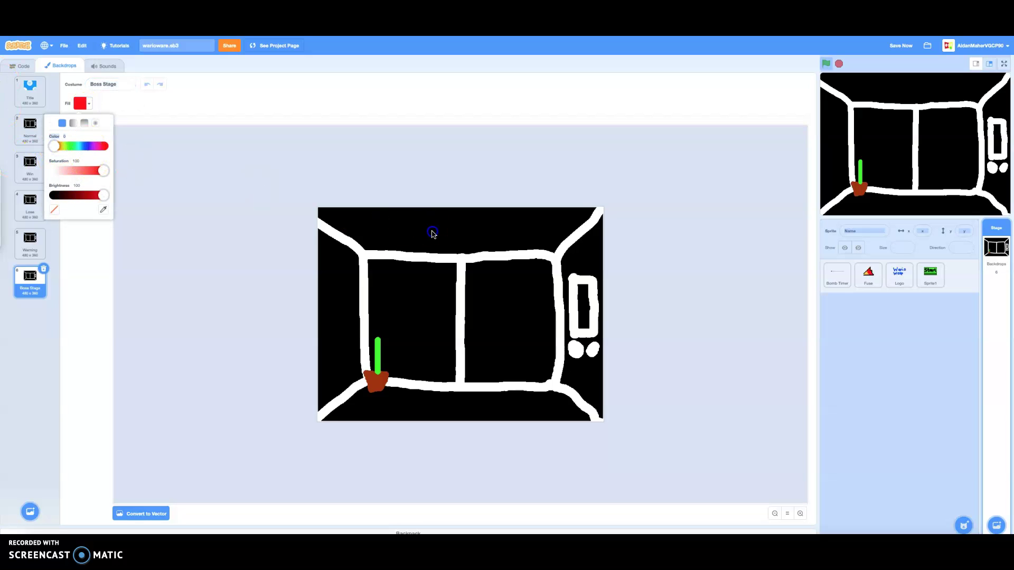
pyautogui.click(434, 230)
pyautogui.click(347, 303)
pyautogui.click(403, 396)
pyautogui.click(444, 374)
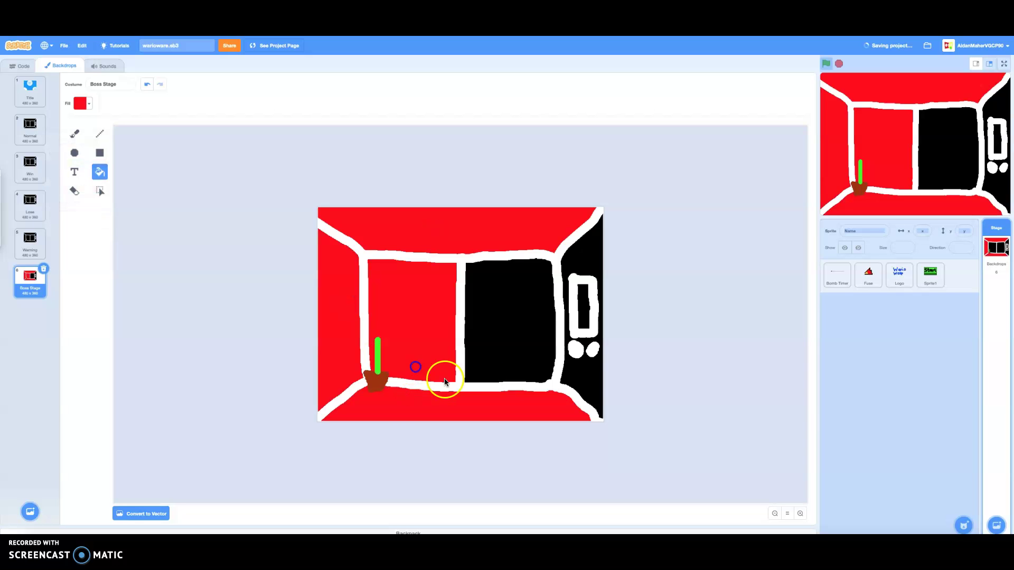
pyautogui.click(500, 353)
pyautogui.click(574, 377)
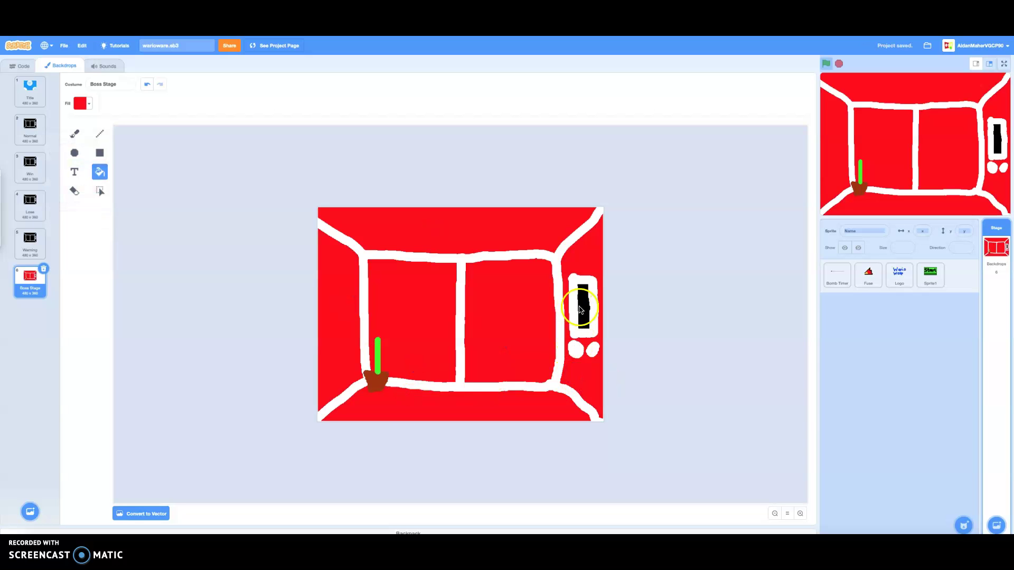
pyautogui.click(583, 307)
# Return to the blue brush and bring up the Warning backdrop's options
pyautogui.click(72, 132)
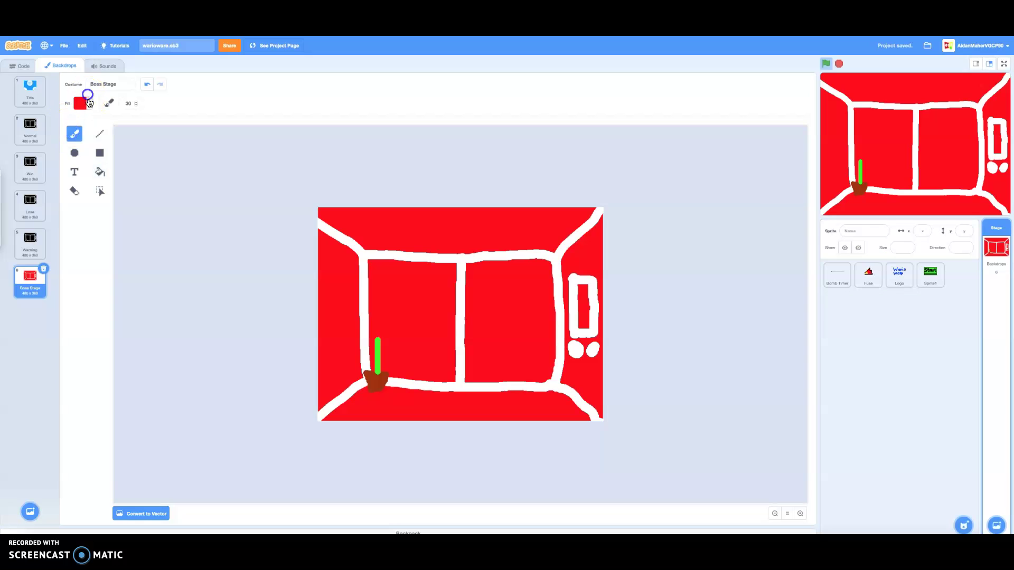
pyautogui.click(81, 103)
pyautogui.moveTo(53, 130); pyautogui.dragTo(83, 130)
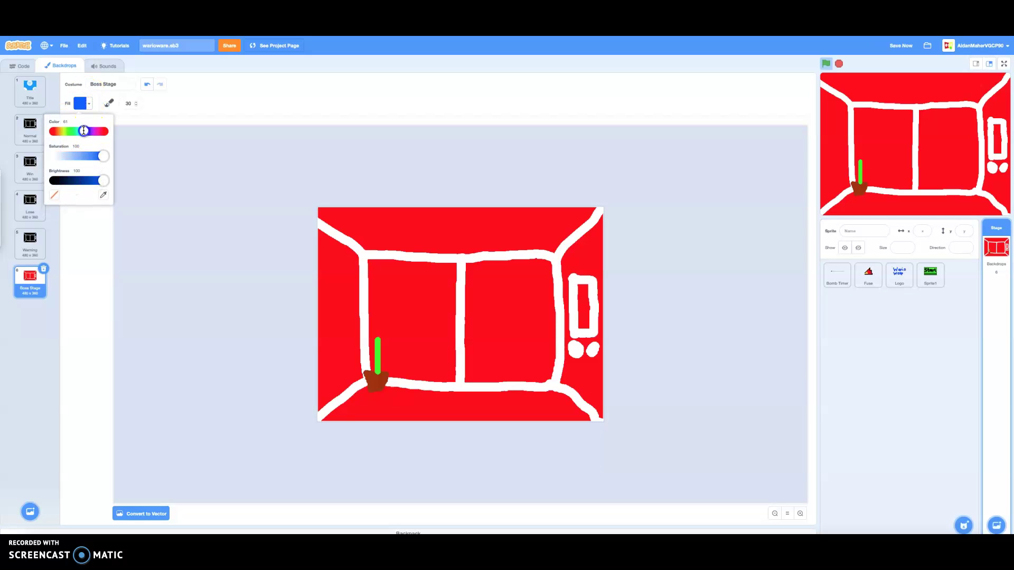
pyautogui.rightClick(18, 252)
# Duplicate Warning again and rename the copy 'Game Over'
pyautogui.click(34, 265)
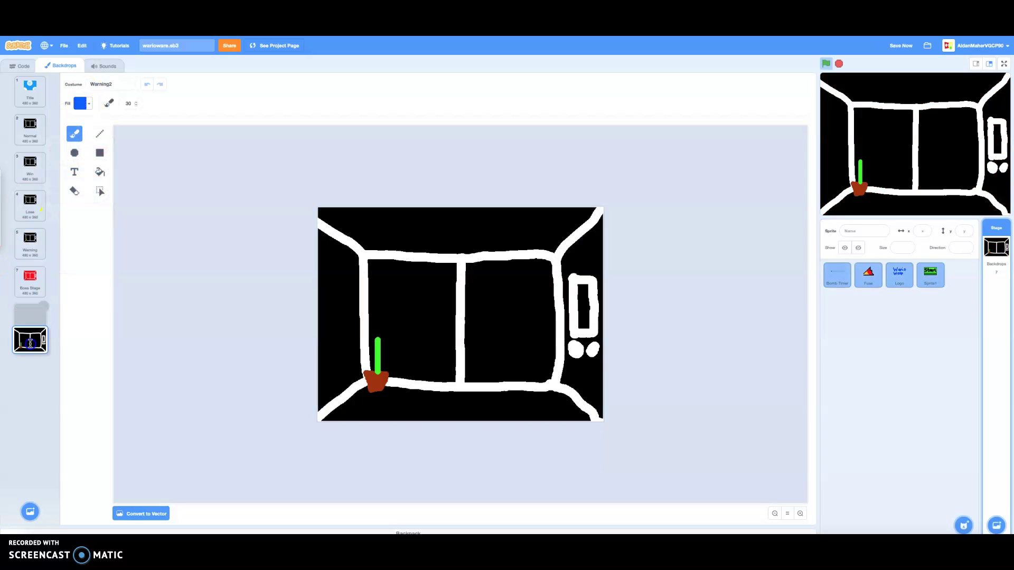
pyautogui.click(91, 83)
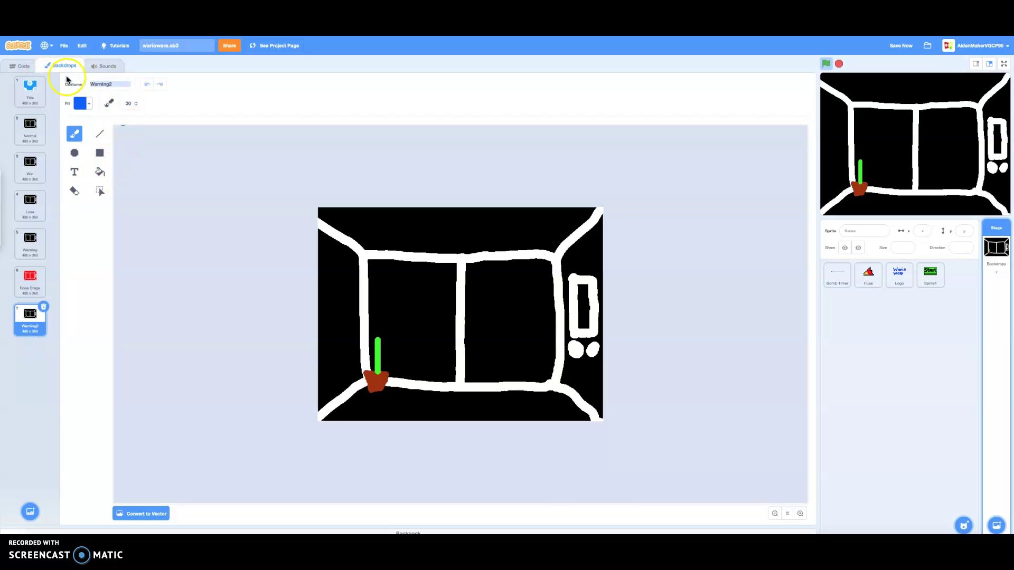
pyautogui.click(115, 85)
pyautogui.write('Boss')
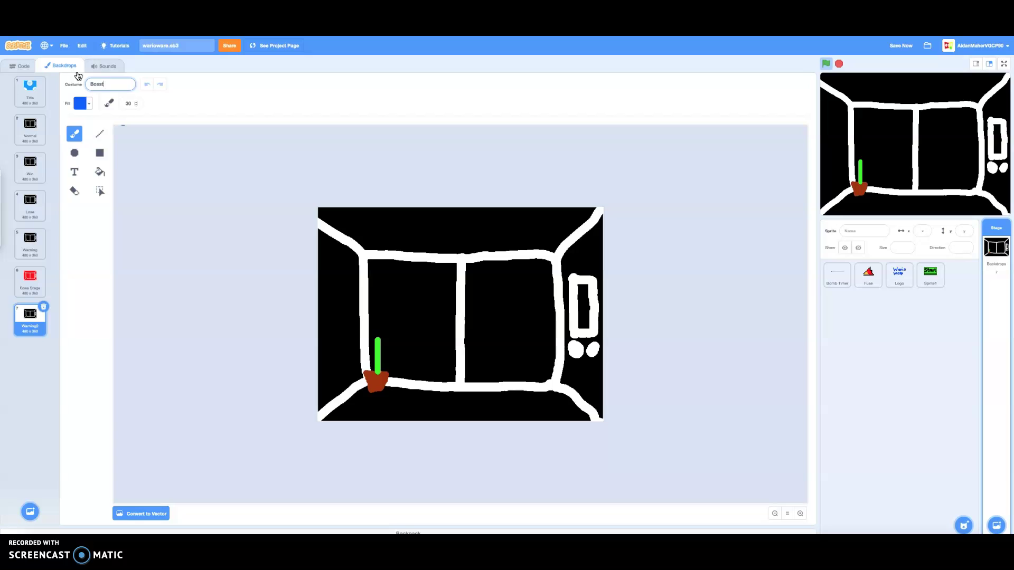
pyautogui.write('Stage')
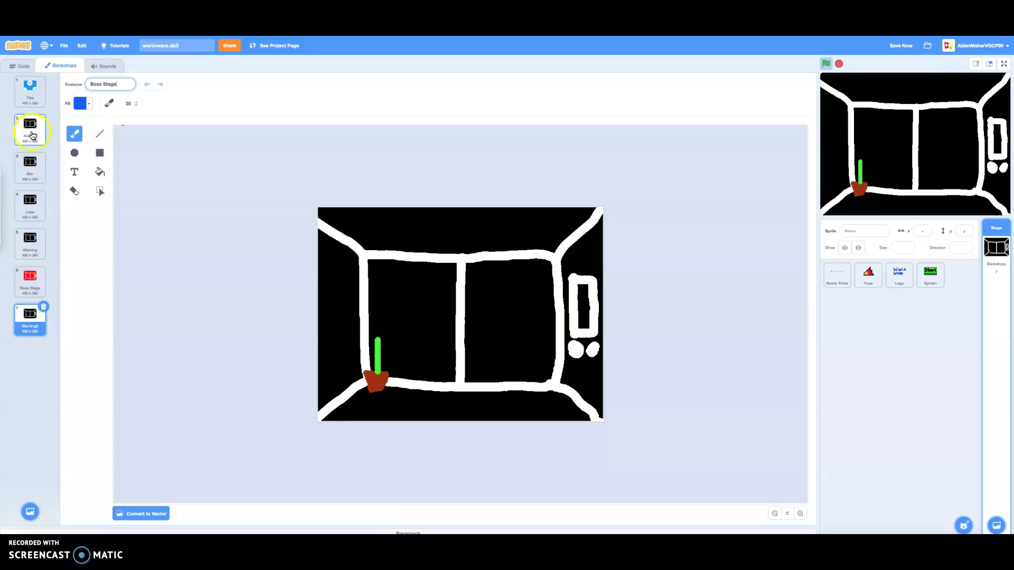
pyautogui.write('2')
pyautogui.click(80, 103)
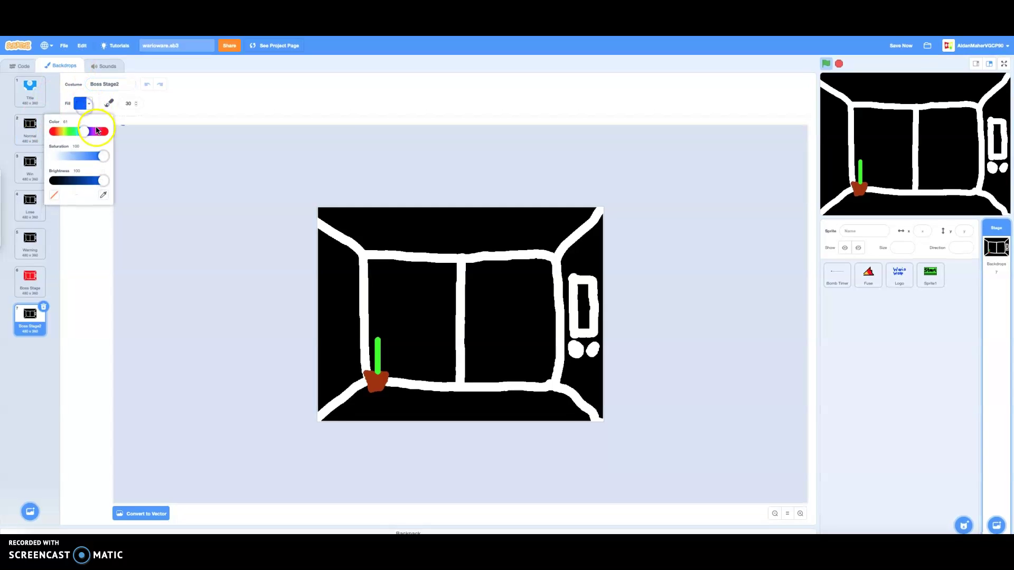
pyautogui.click(119, 84)
pyautogui.write('Game Over')
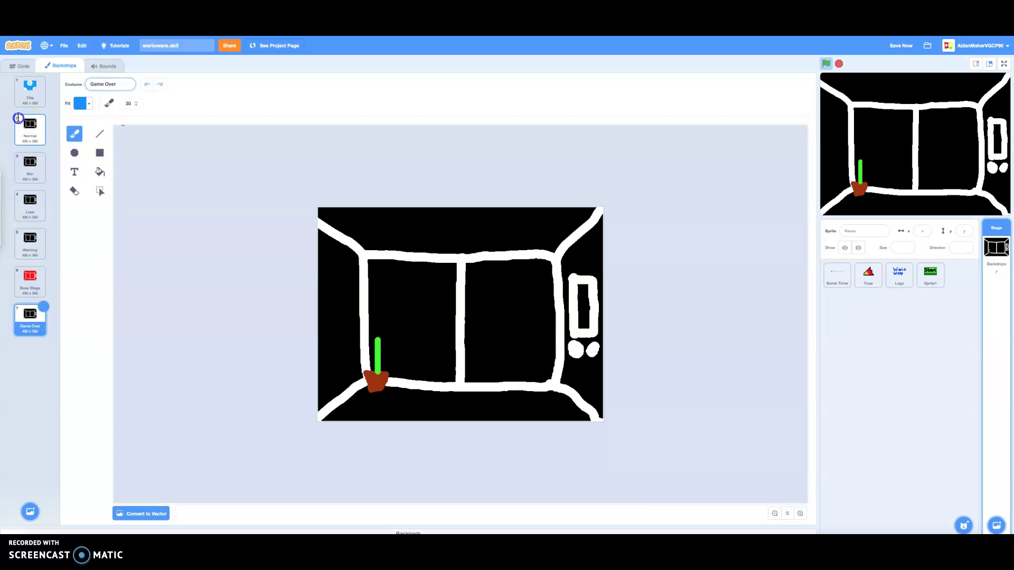
# On Normal, paint a blue face with a flat mouth and two eyes
pyautogui.click(18, 121)
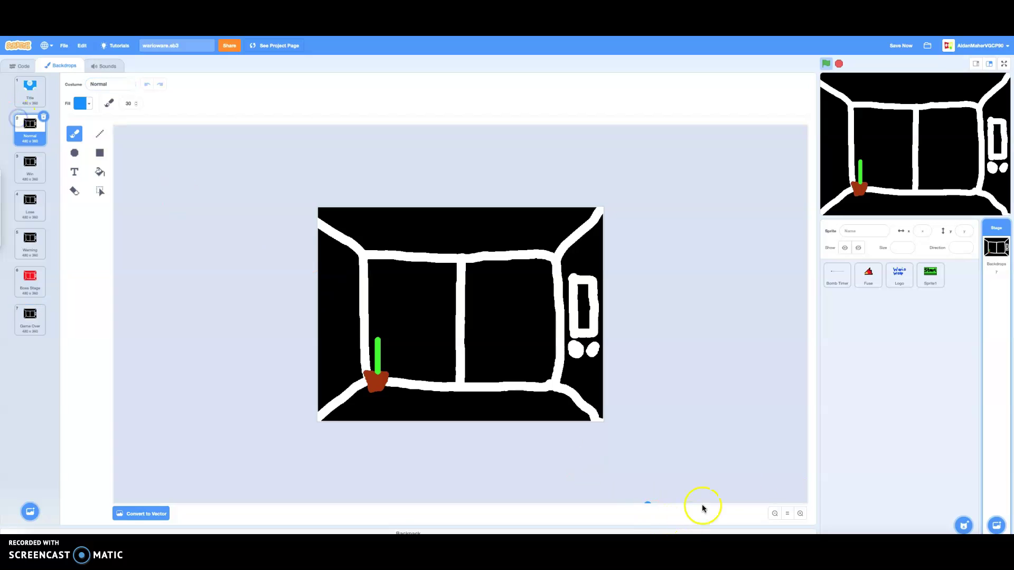
pyautogui.click(797, 516)
pyautogui.click(797, 516)
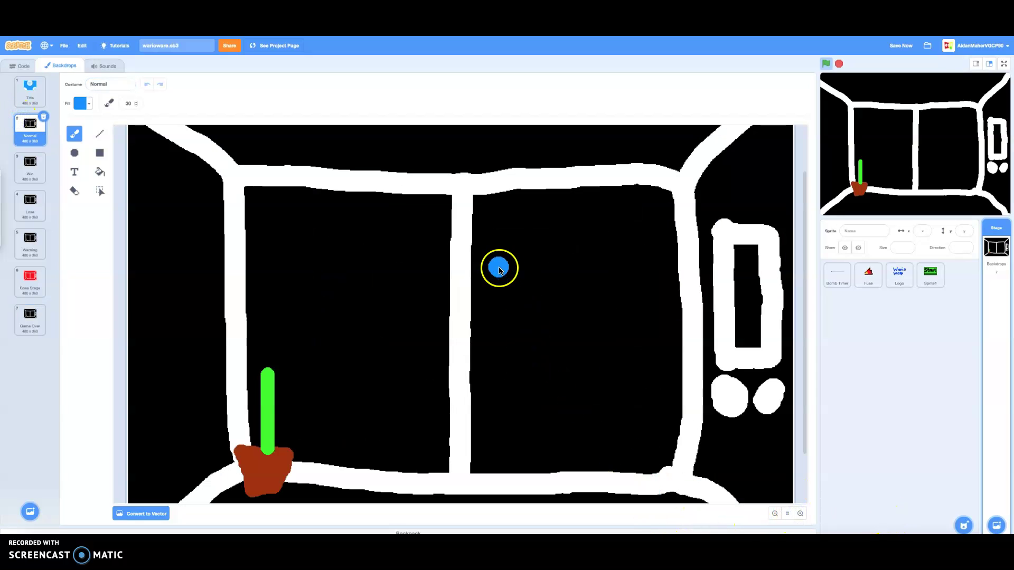
pyautogui.moveTo(511, 271)
pyautogui.mouseDown()
pyautogui.moveTo(420, 264)
pyautogui.moveTo(376, 310)
pyautogui.moveTo(387, 408)
pyautogui.moveTo(472, 436)
pyautogui.moveTo(533, 416)
pyautogui.moveTo(538, 335)
pyautogui.moveTo(510, 276)
pyautogui.mouseUp()
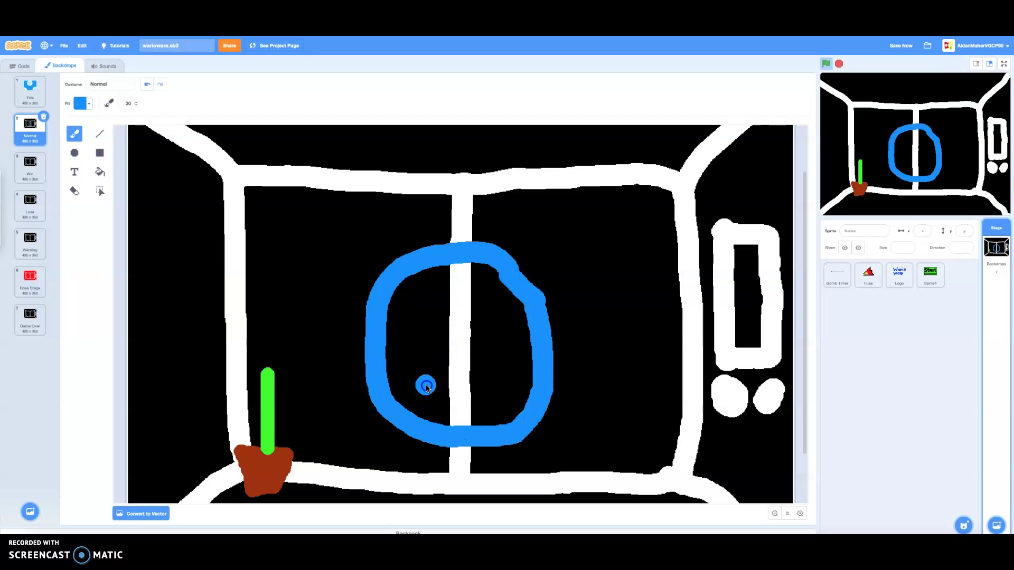
pyautogui.moveTo(426, 387); pyautogui.dragTo(487, 386)
pyautogui.moveTo(483, 342)
pyautogui.mouseDown()
pyautogui.moveTo(486, 312)
pyautogui.moveTo(485, 339)
pyautogui.mouseUp()
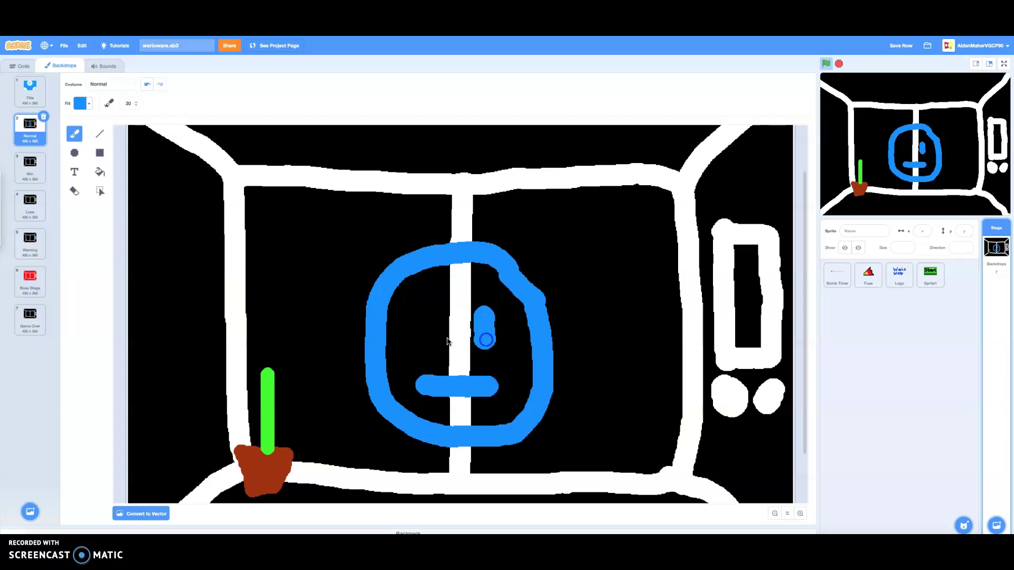
pyautogui.click(432, 341)
# Paint a smiling blue face with happy eyes on the Win backdrop
pyautogui.click(30, 166)
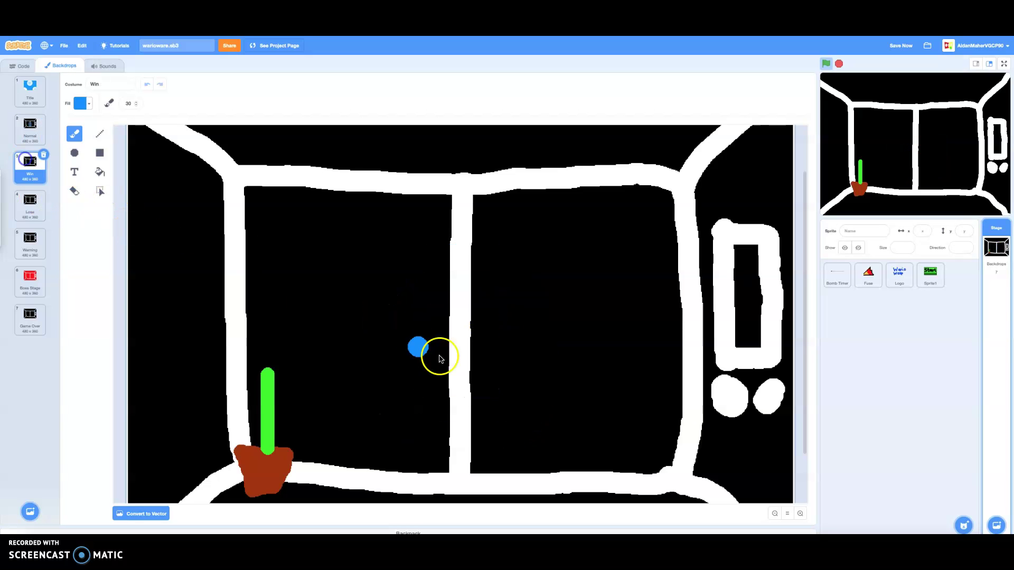
pyautogui.moveTo(460, 262)
pyautogui.mouseDown()
pyautogui.moveTo(398, 308)
pyautogui.moveTo(401, 401)
pyautogui.moveTo(482, 421)
pyautogui.moveTo(529, 377)
pyautogui.moveTo(512, 292)
pyautogui.mouseUp()
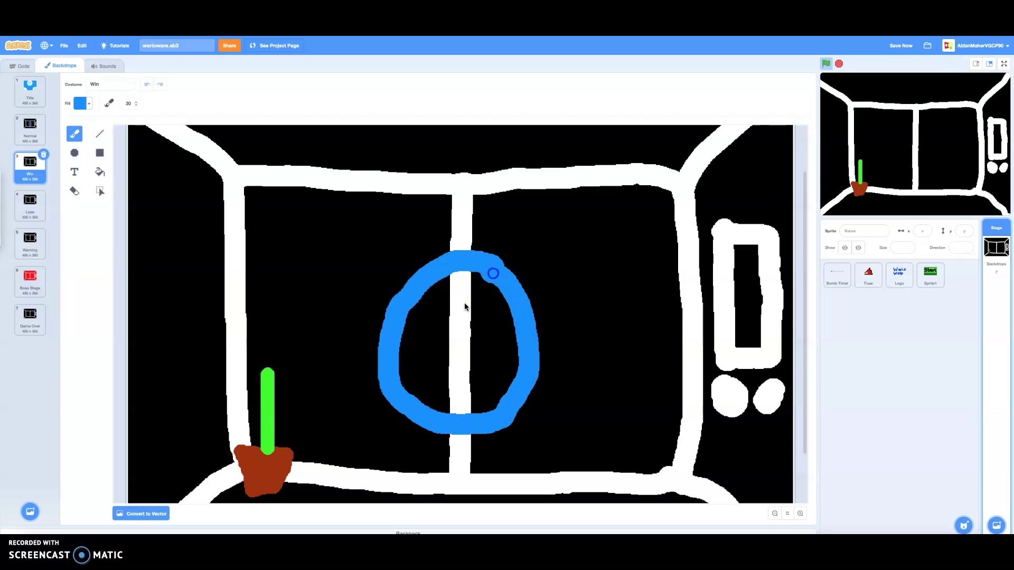
pyautogui.moveTo(424, 384); pyautogui.dragTo(485, 369)
pyautogui.moveTo(424, 349)
pyautogui.mouseDown()
pyautogui.moveTo(432, 321)
pyautogui.moveTo(448, 348)
pyautogui.moveTo(480, 316)
pyautogui.moveTo(498, 341)
pyautogui.mouseUp()
pyautogui.click(35, 257)
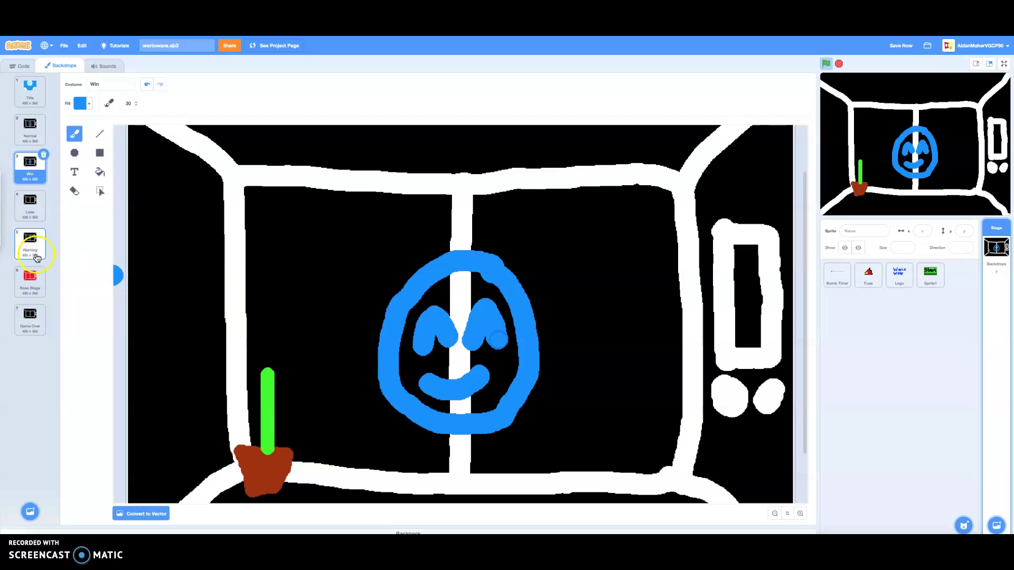
# Paint a frowning blue face with slanted eyebrows on the Lose backdrop
pyautogui.click(31, 204)
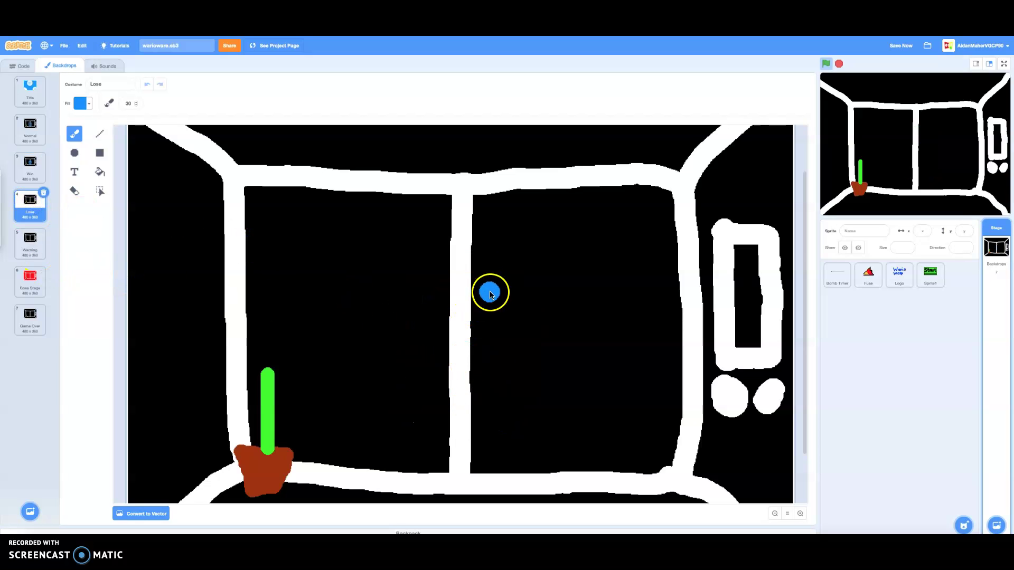
pyautogui.moveTo(490, 294)
pyautogui.mouseDown()
pyautogui.moveTo(413, 411)
pyautogui.moveTo(487, 437)
pyautogui.moveTo(543, 412)
pyautogui.moveTo(543, 335)
pyautogui.moveTo(501, 293)
pyautogui.mouseUp()
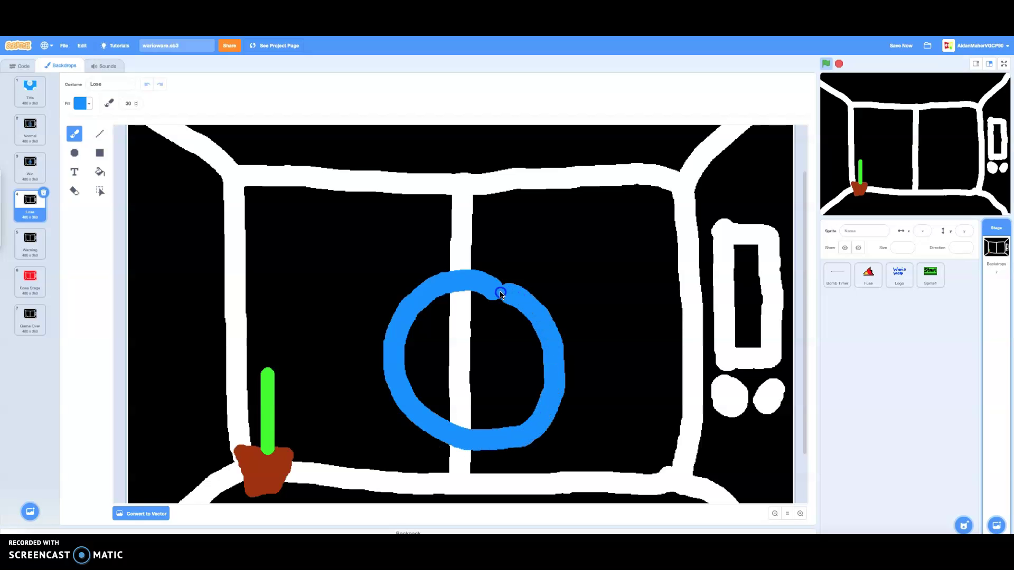
pyautogui.moveTo(446, 406); pyautogui.dragTo(495, 398)
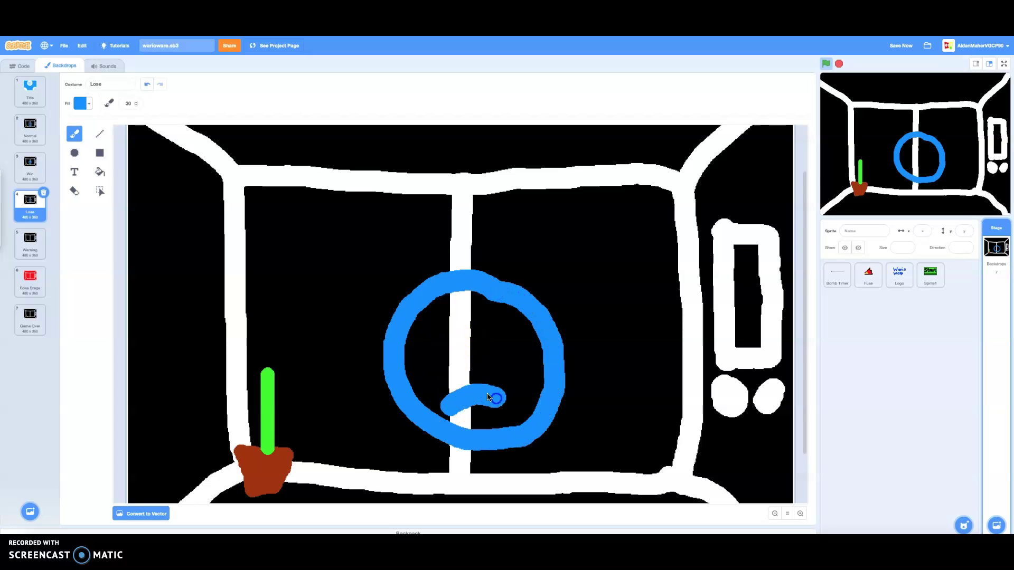
pyautogui.moveTo(432, 347); pyautogui.dragTo(467, 319)
pyautogui.moveTo(457, 372); pyautogui.dragTo(459, 353)
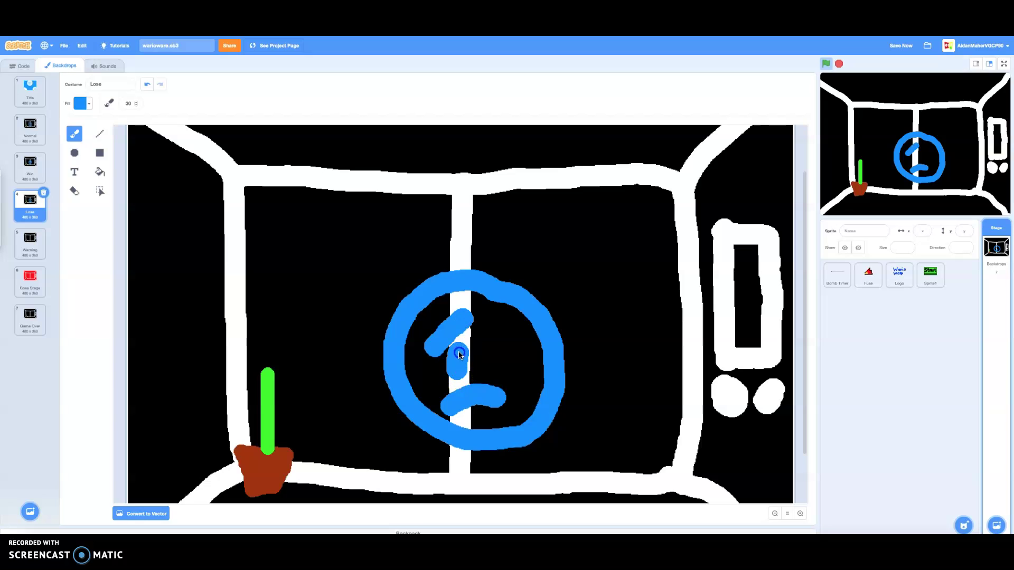
pyautogui.moveTo(487, 319)
pyautogui.mouseDown()
pyautogui.moveTo(515, 342)
pyautogui.moveTo(496, 346)
pyautogui.mouseUp()
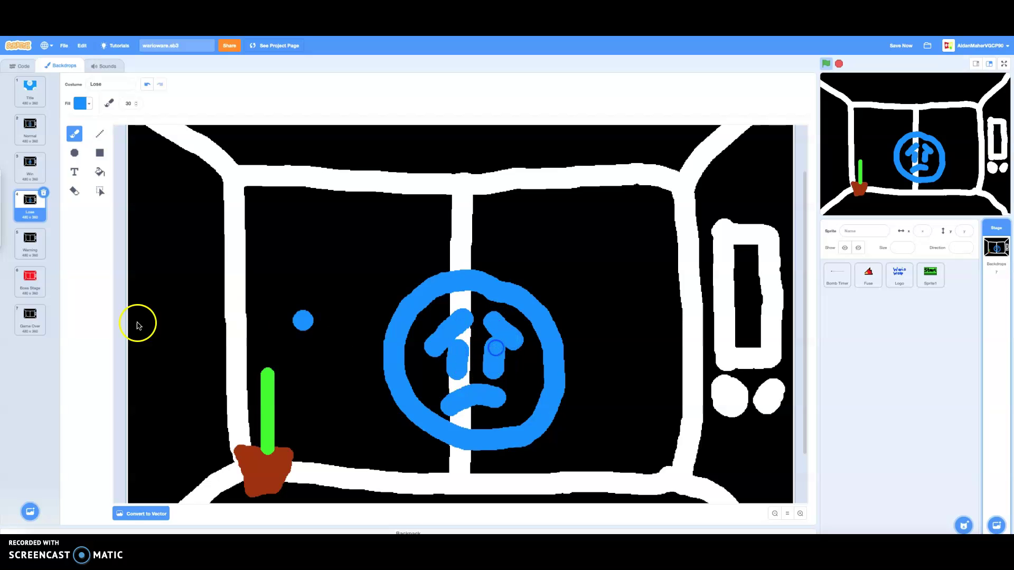
# Paint a frowning face with eye dots and eyebrows on the Warning backdrop
pyautogui.click(31, 242)
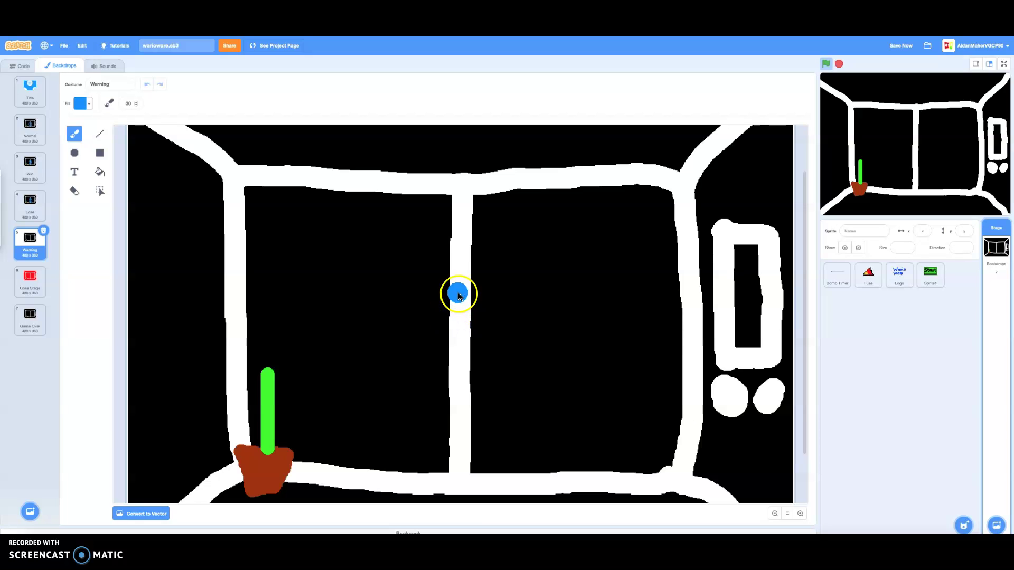
pyautogui.moveTo(468, 262)
pyautogui.mouseDown()
pyautogui.moveTo(388, 294)
pyautogui.moveTo(372, 376)
pyautogui.moveTo(460, 431)
pyautogui.moveTo(512, 407)
pyautogui.moveTo(516, 294)
pyautogui.moveTo(494, 277)
pyautogui.moveTo(463, 281)
pyautogui.mouseUp()
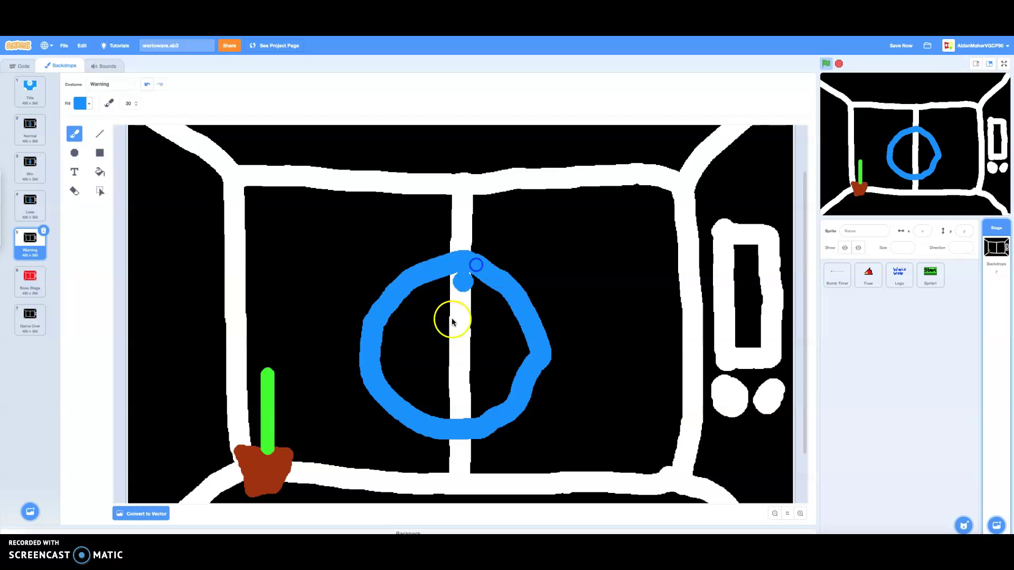
pyautogui.moveTo(428, 395)
pyautogui.mouseDown()
pyautogui.moveTo(463, 372)
pyautogui.moveTo(479, 387)
pyautogui.mouseUp()
pyautogui.click(428, 334)
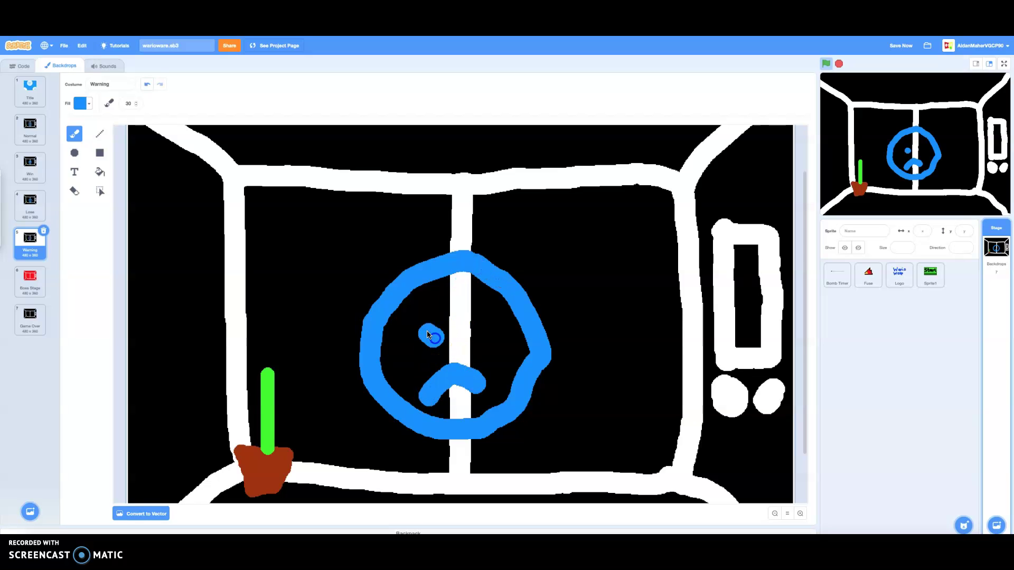
pyautogui.moveTo(435, 311); pyautogui.dragTo(396, 361)
pyautogui.click(467, 331)
pyautogui.moveTo(475, 309)
pyautogui.mouseDown()
pyautogui.moveTo(501, 333)
pyautogui.moveTo(498, 350)
pyautogui.mouseUp()
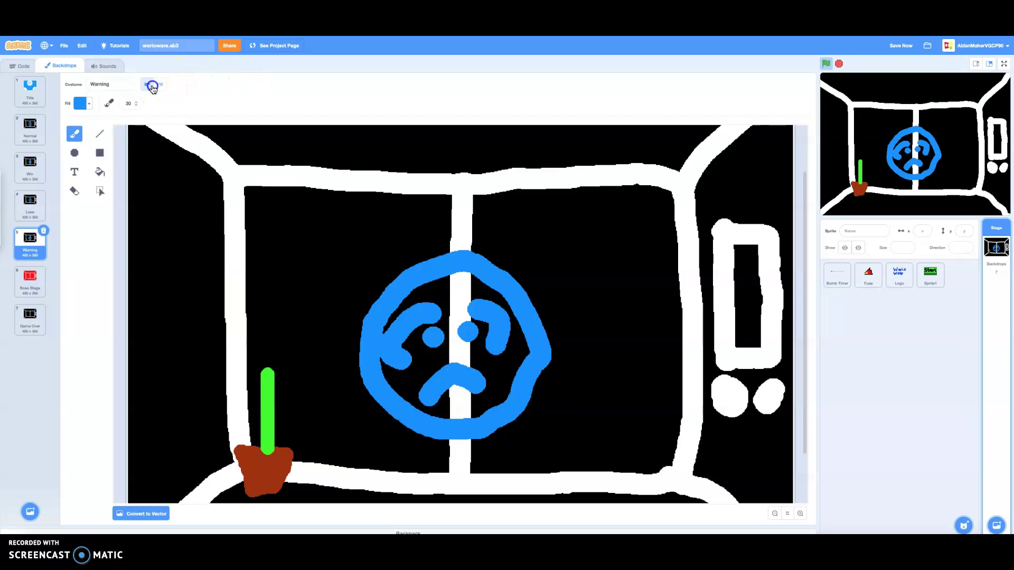
# Undo Warning's eyebrow strokes and redraw its eyes with curved eyebrows
pyautogui.click(152, 87)
pyautogui.click(152, 86)
pyautogui.click(152, 86)
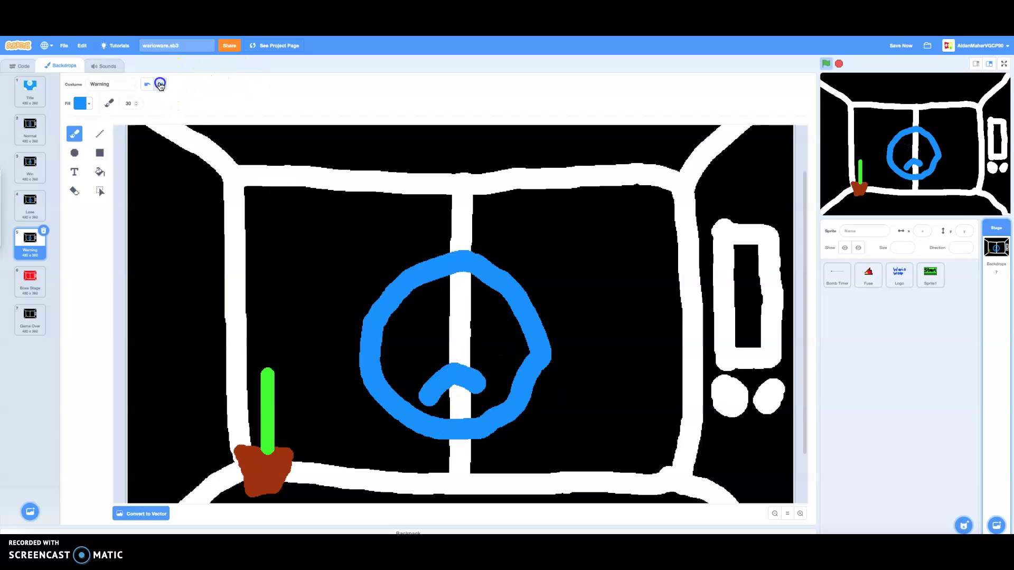
pyautogui.click(431, 335)
pyautogui.click(429, 301)
pyautogui.moveTo(428, 304)
pyautogui.mouseDown()
pyautogui.moveTo(405, 333)
pyautogui.moveTo(411, 350)
pyautogui.mouseUp()
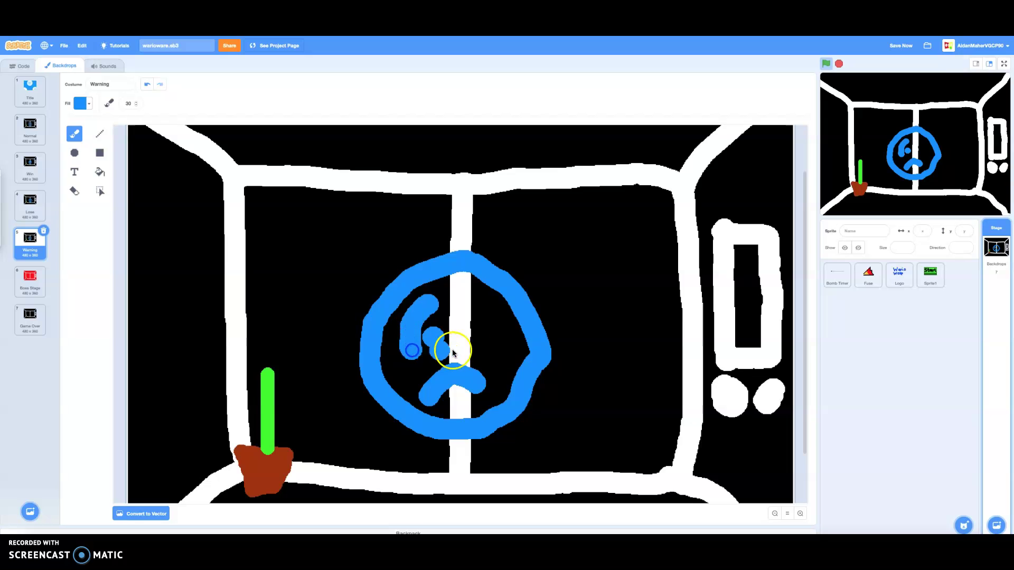
pyautogui.click(471, 339)
pyautogui.moveTo(497, 361); pyautogui.dragTo(490, 314)
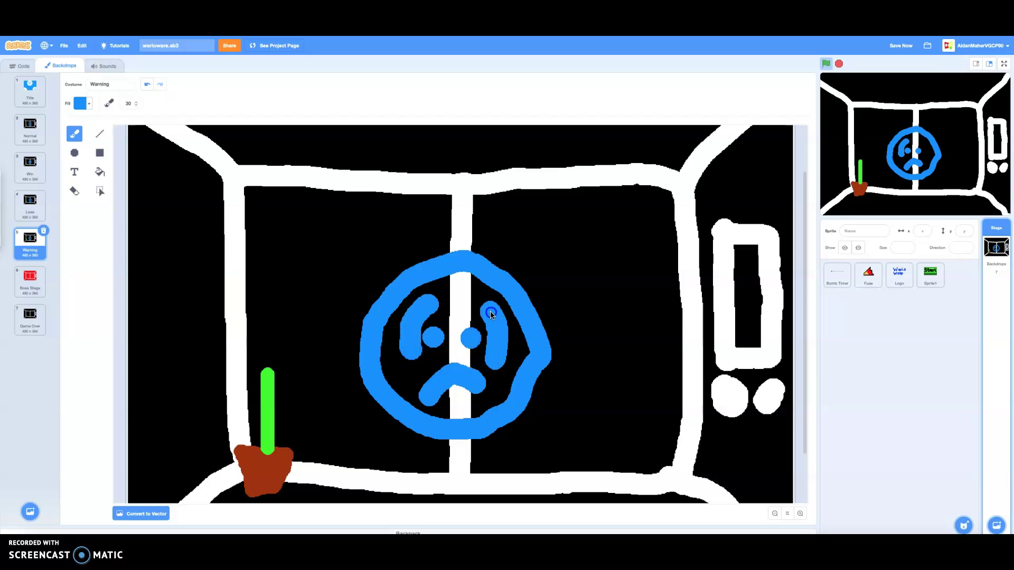
# Paint a blue face with a mouth, eye dots and eyebrows on red Boss Stage
pyautogui.click(31, 279)
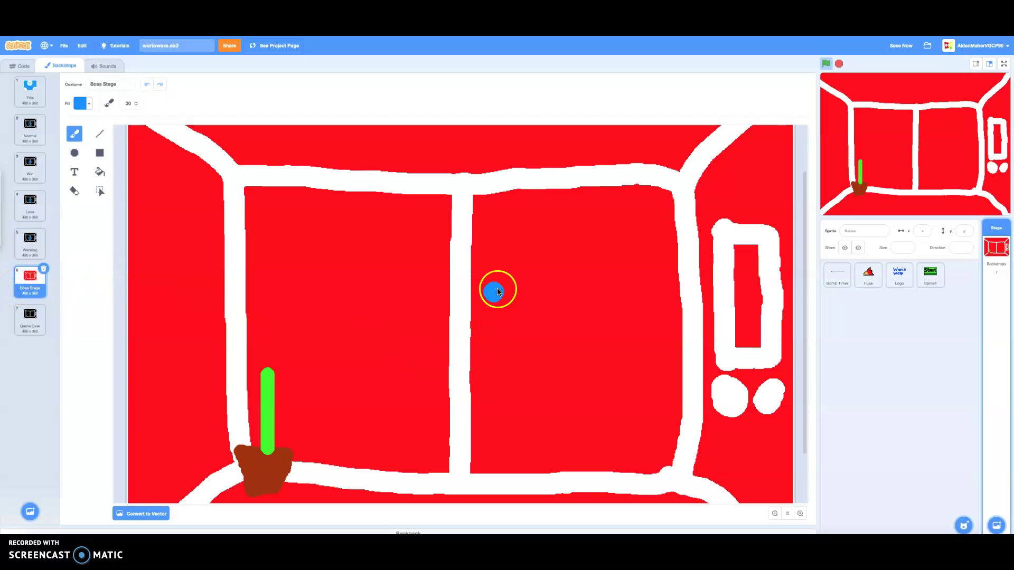
pyautogui.moveTo(519, 271)
pyautogui.mouseDown()
pyautogui.moveTo(482, 263)
pyautogui.moveTo(400, 362)
pyautogui.moveTo(467, 425)
pyautogui.moveTo(571, 365)
pyautogui.moveTo(537, 283)
pyautogui.moveTo(514, 268)
pyautogui.mouseUp()
pyautogui.moveTo(430, 401); pyautogui.dragTo(546, 412)
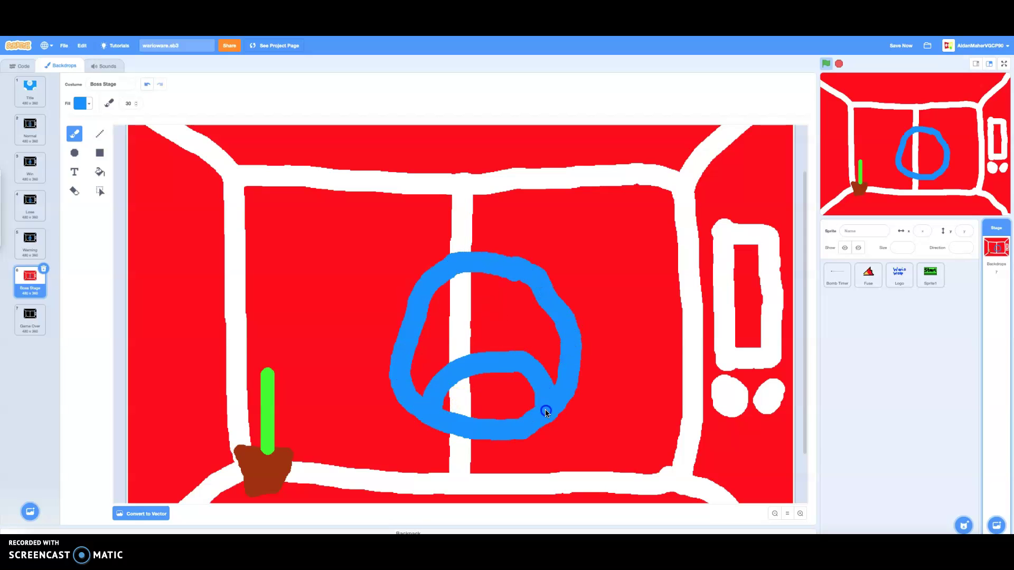
pyautogui.click(445, 331)
pyautogui.click(525, 331)
pyautogui.moveTo(462, 301); pyautogui.dragTo(418, 315)
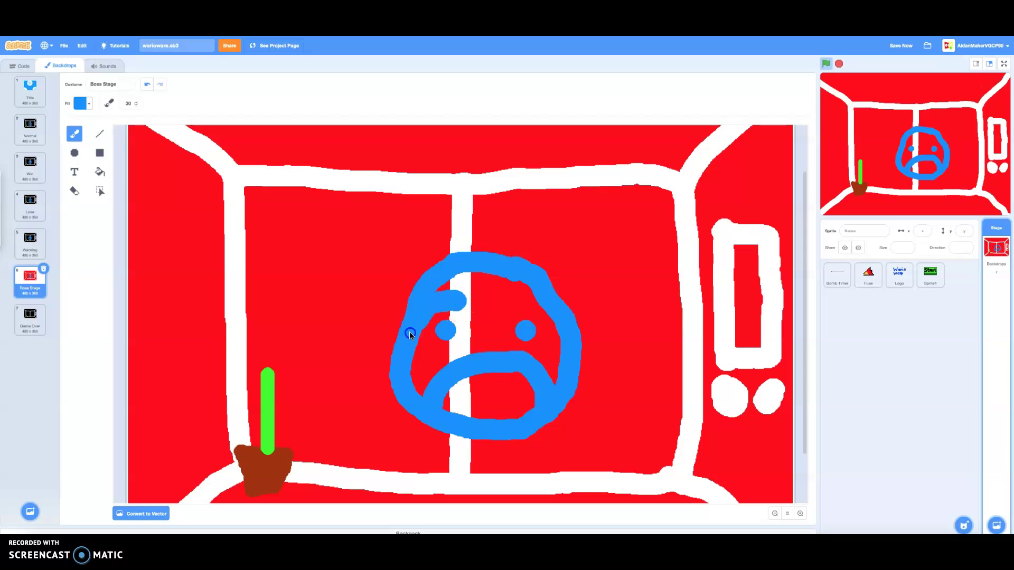
pyautogui.moveTo(488, 297); pyautogui.dragTo(526, 310)
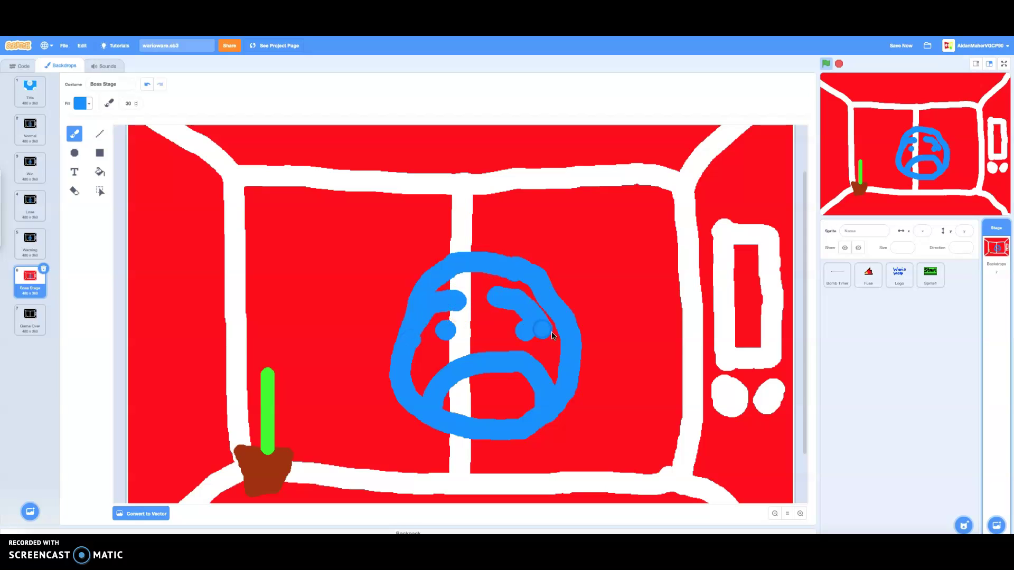
# On Game Over, redo a failed face as an X-eyed face with a tongue
pyautogui.click(23, 324)
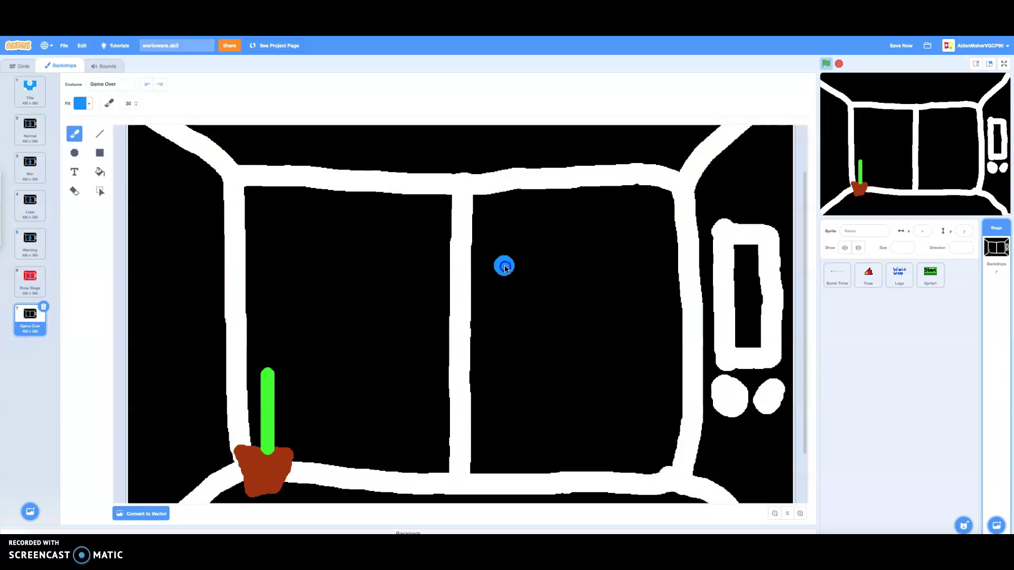
pyautogui.moveTo(512, 266)
pyautogui.mouseDown()
pyautogui.moveTo(418, 297)
pyautogui.moveTo(407, 390)
pyautogui.moveTo(460, 435)
pyautogui.moveTo(575, 403)
pyautogui.moveTo(566, 304)
pyautogui.moveTo(500, 261)
pyautogui.mouseUp()
pyautogui.moveTo(453, 410); pyautogui.dragTo(507, 398)
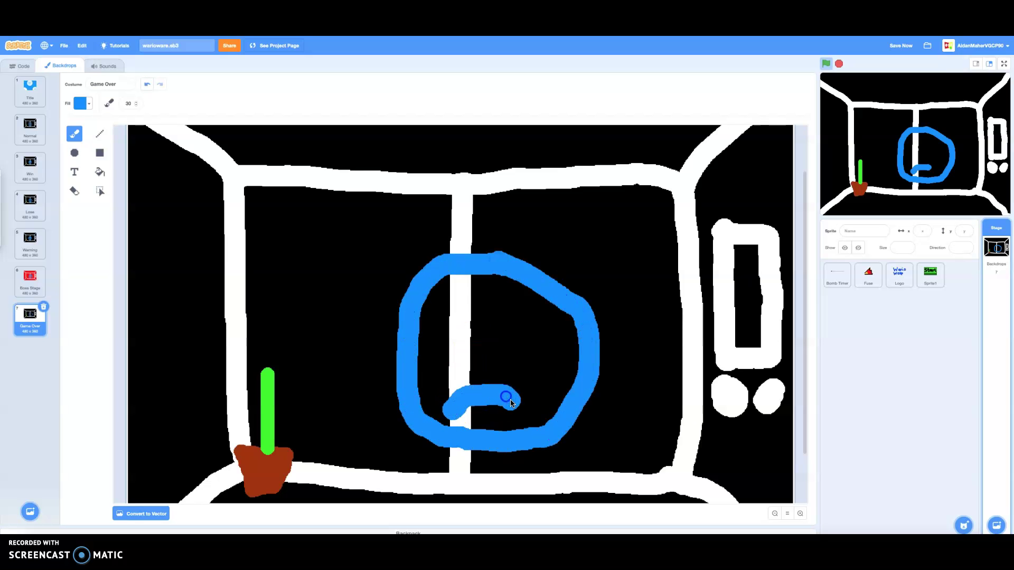
pyautogui.doubleClick(147, 84)
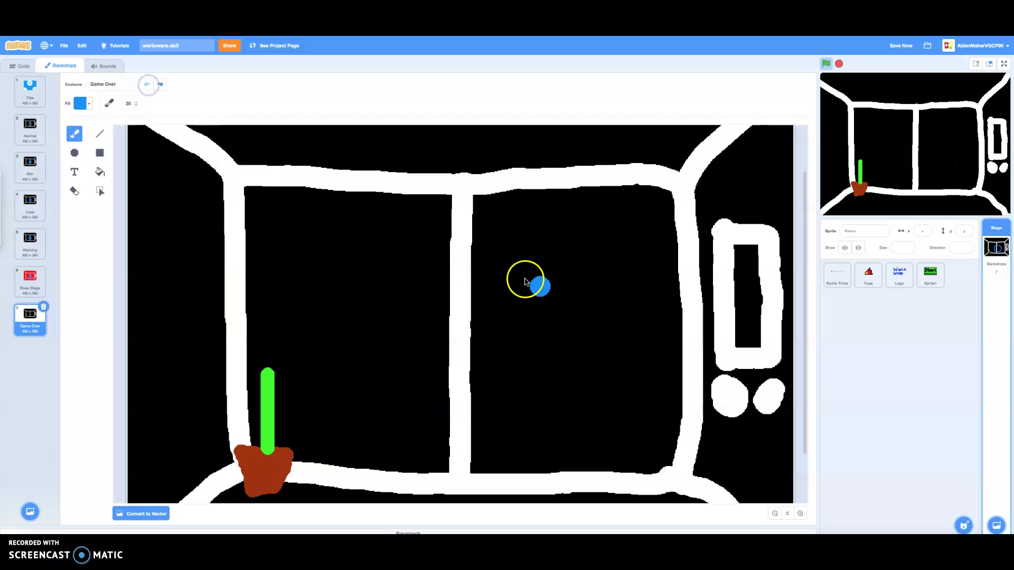
pyautogui.moveTo(466, 251)
pyautogui.mouseDown()
pyautogui.moveTo(388, 369)
pyautogui.moveTo(478, 403)
pyautogui.moveTo(516, 340)
pyautogui.moveTo(467, 248)
pyautogui.mouseUp()
pyautogui.moveTo(446, 454)
pyautogui.mouseDown()
pyautogui.moveTo(441, 419)
pyautogui.moveTo(491, 421)
pyautogui.moveTo(476, 395)
pyautogui.moveTo(465, 432)
pyautogui.mouseUp()
pyautogui.moveTo(401, 335)
pyautogui.mouseDown()
pyautogui.moveTo(434, 366)
pyautogui.moveTo(440, 345)
pyautogui.moveTo(459, 369)
pyautogui.mouseUp()
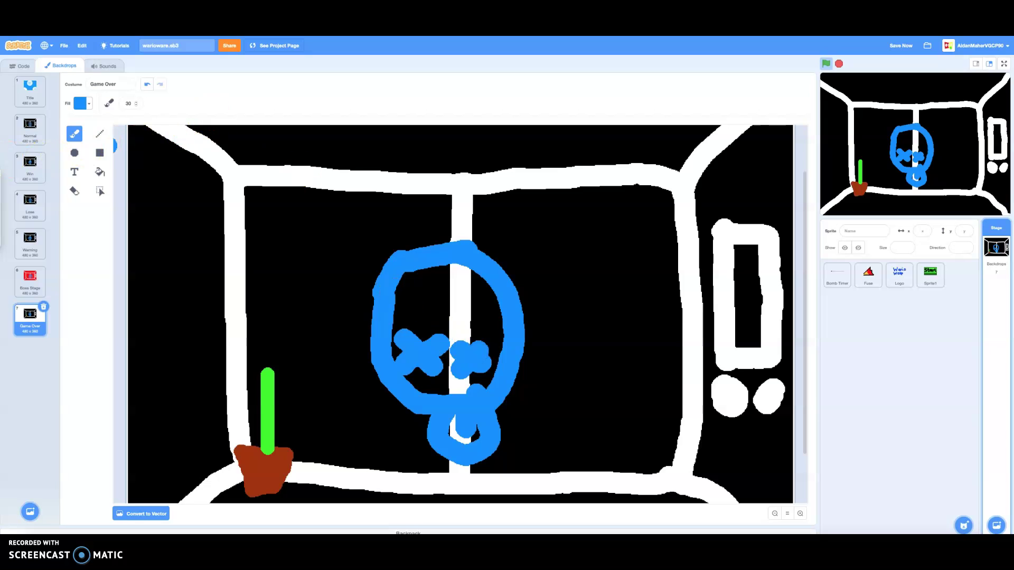
pyautogui.click(27, 131)
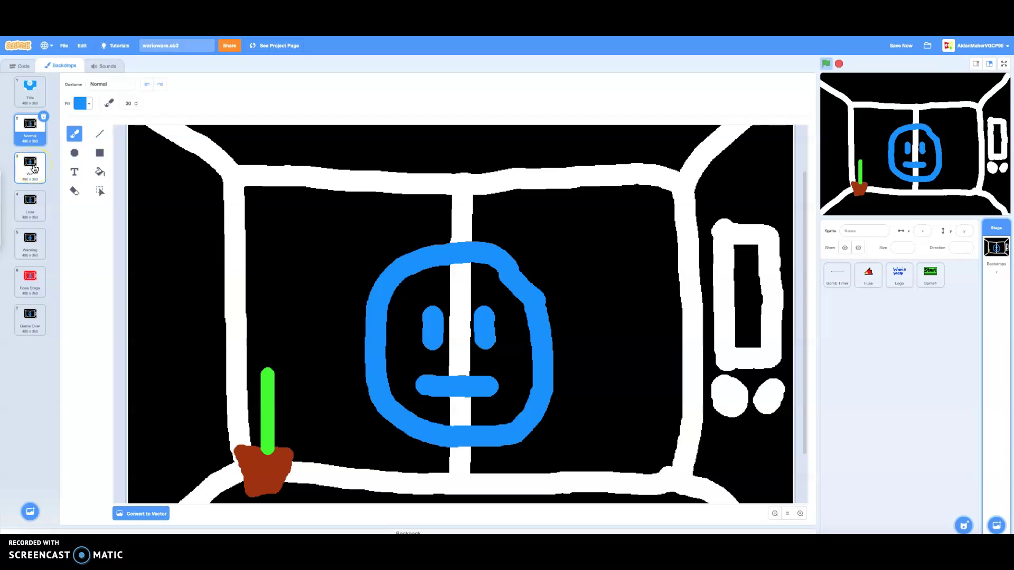
# Review the Win, Lose, Warning, Boss Stage and Game Over backdrops, then open Stage code
pyautogui.click(34, 169)
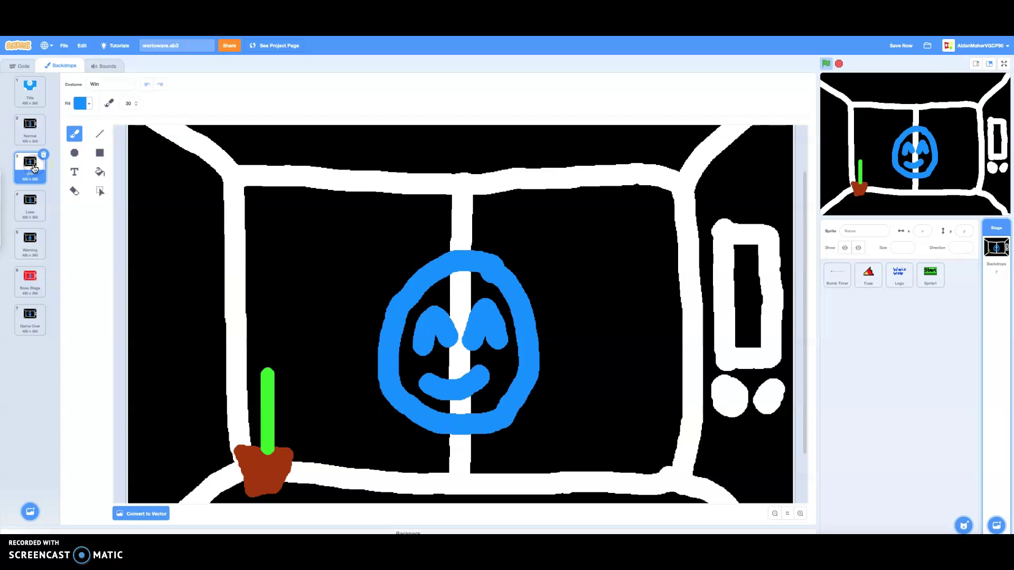
pyautogui.click(34, 203)
pyautogui.click(31, 236)
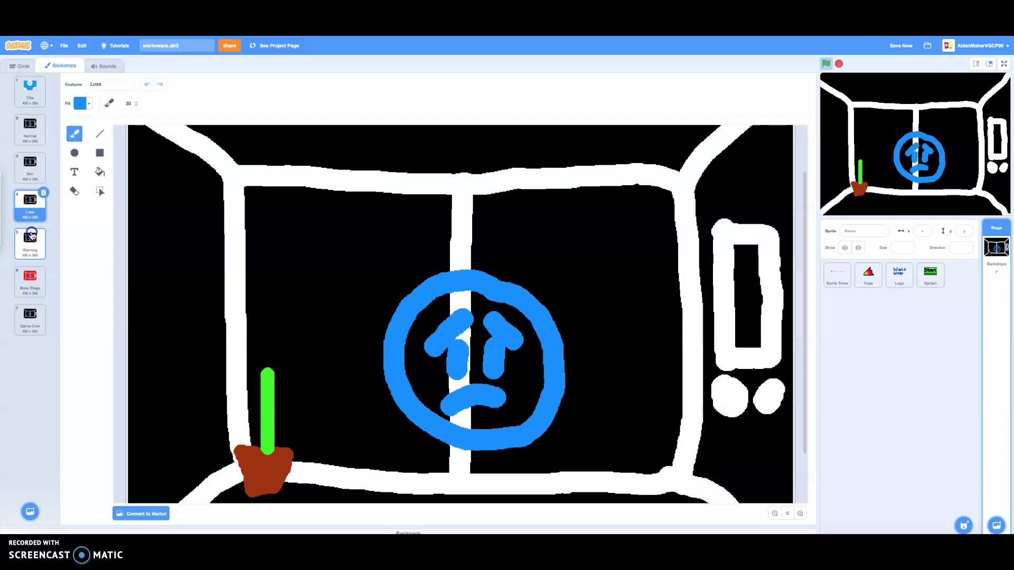
pyautogui.click(36, 282)
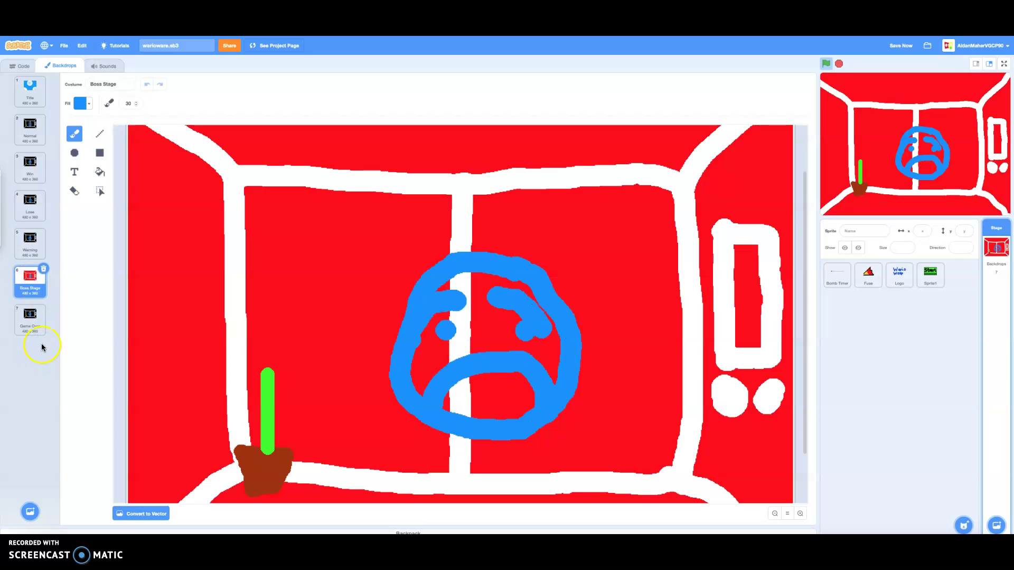
pyautogui.click(42, 311)
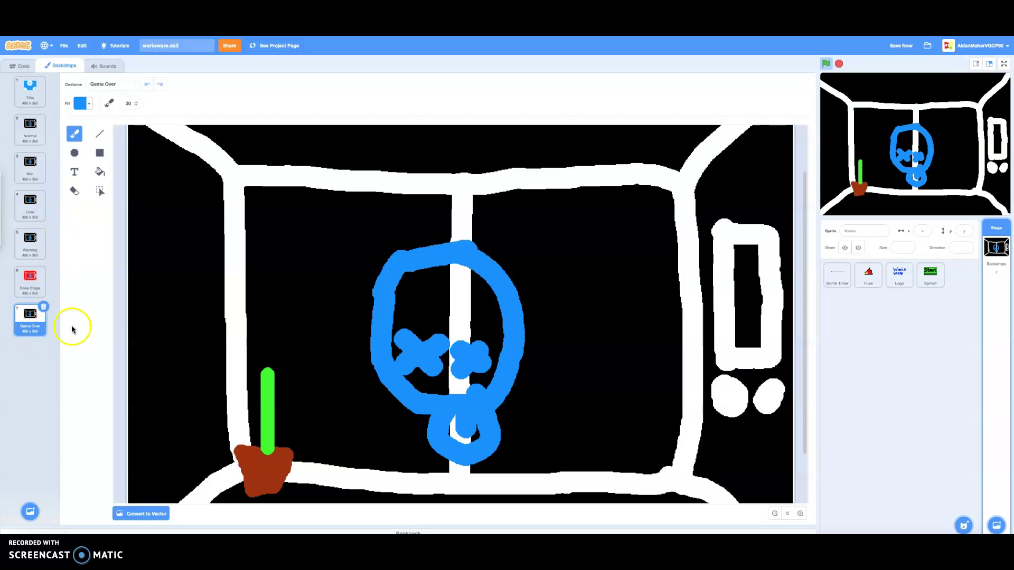
pyautogui.click(22, 66)
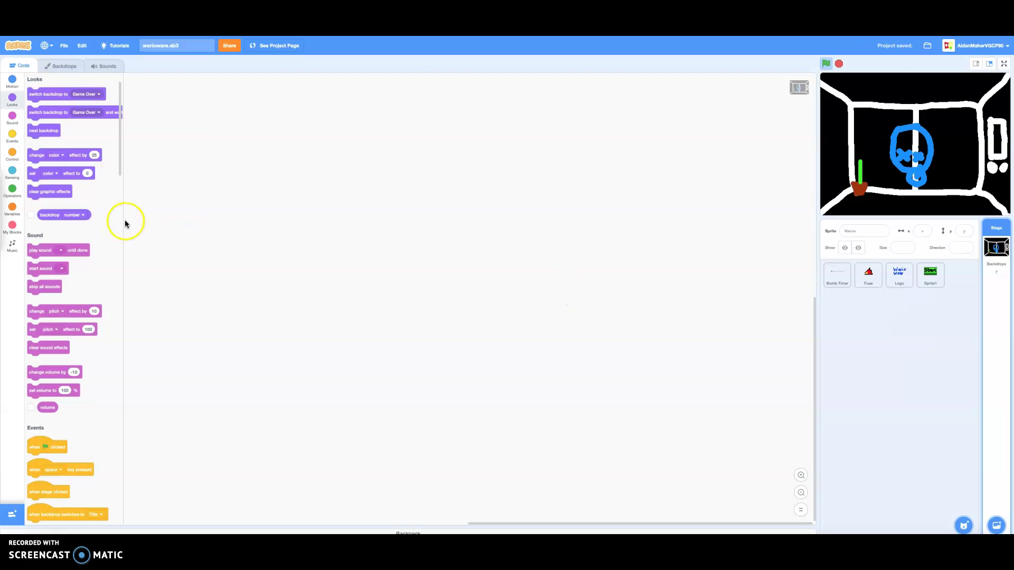
# Build a 'when green flag clicked' script that switches the backdrop to Title
pyautogui.click(282, 130)
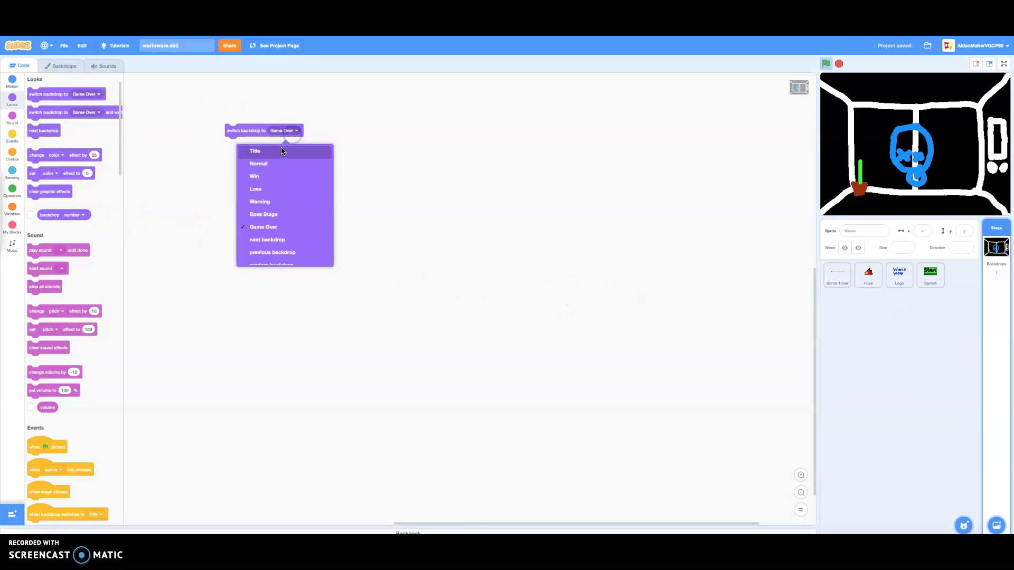
pyautogui.click(281, 151)
pyautogui.click(13, 136)
pyautogui.moveTo(35, 97); pyautogui.dragTo(241, 116)
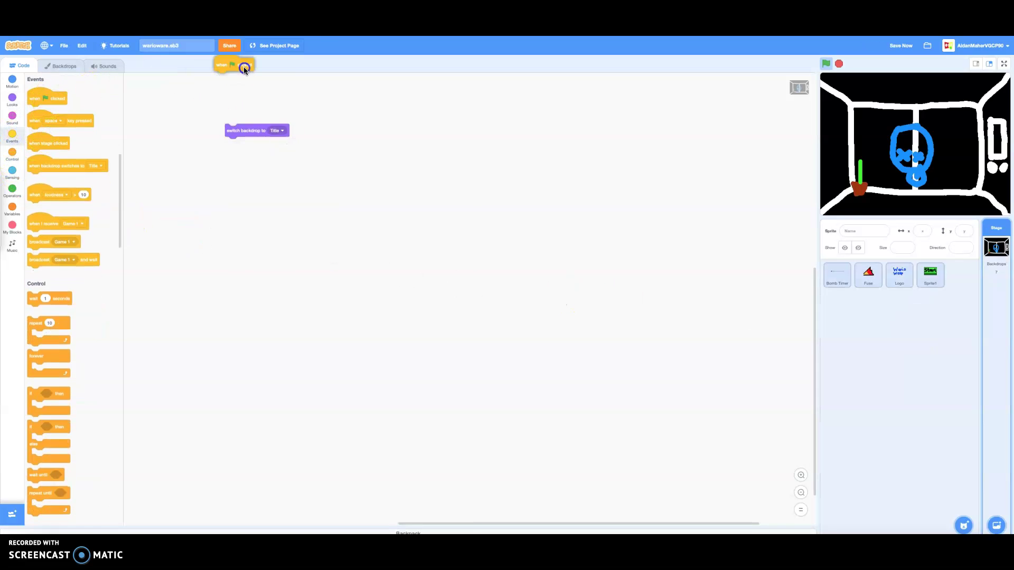
pyautogui.click(67, 71)
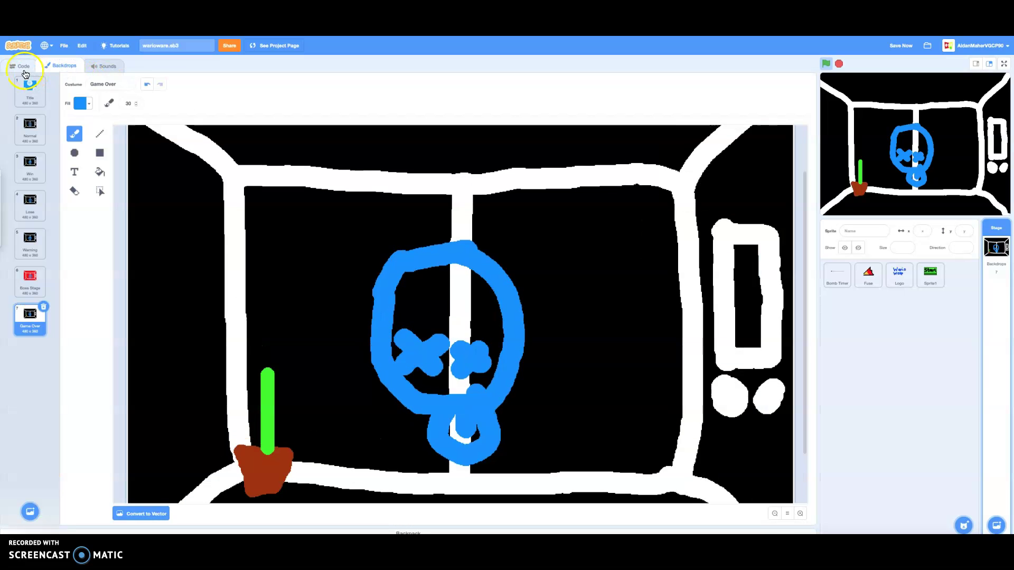
pyautogui.click(22, 66)
pyautogui.click(234, 110)
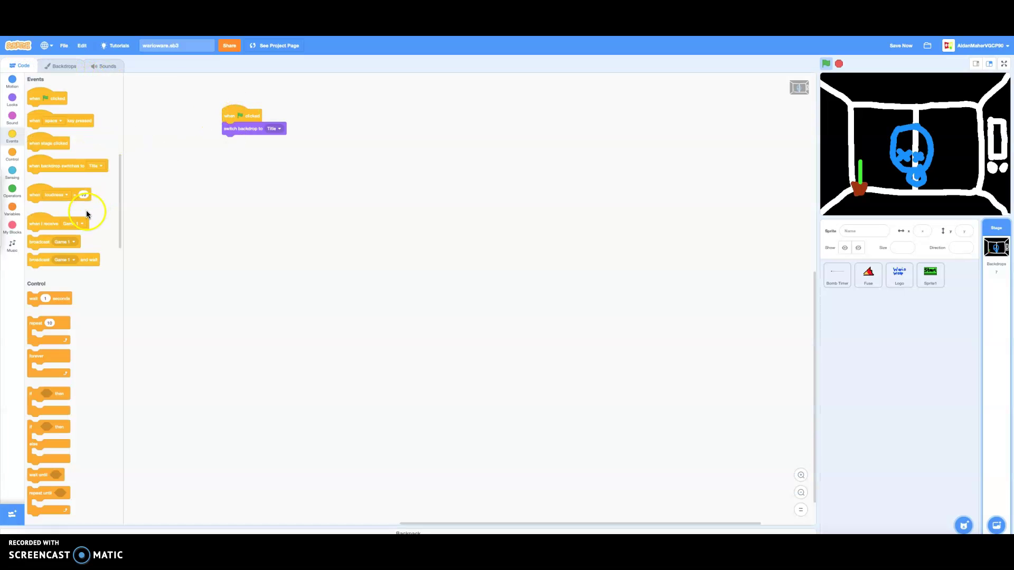
# Add a 'when I receive start game' script with a copied block switching to Normal
pyautogui.moveTo(84, 224); pyautogui.dragTo(227, 178)
pyautogui.click(228, 181)
pyautogui.click(216, 232)
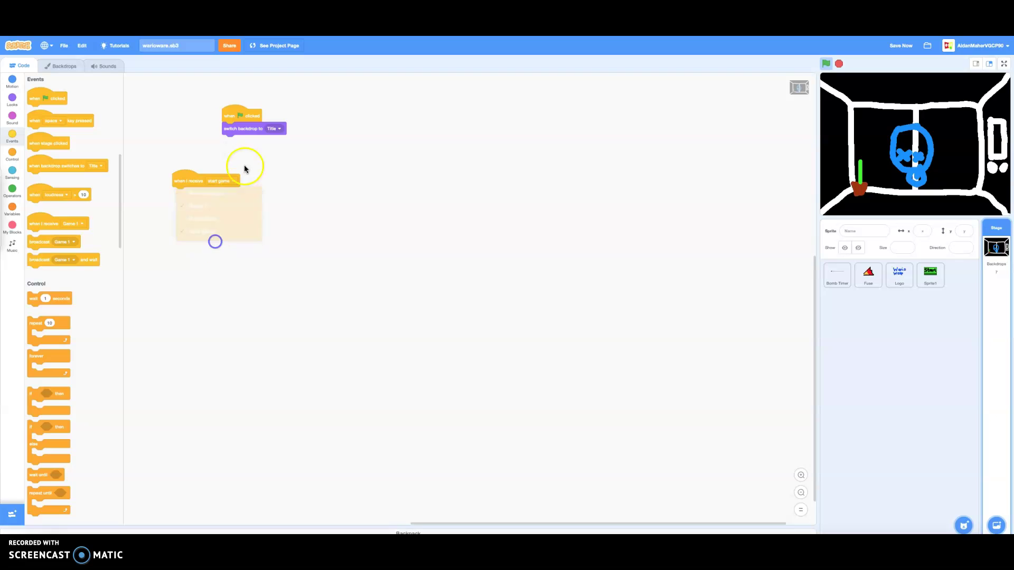
pyautogui.moveTo(265, 128)
pyautogui.mouseDown()
pyautogui.moveTo(249, 221)
pyautogui.moveTo(209, 195)
pyautogui.mouseUp()
pyautogui.click(279, 220)
pyautogui.click(255, 253)
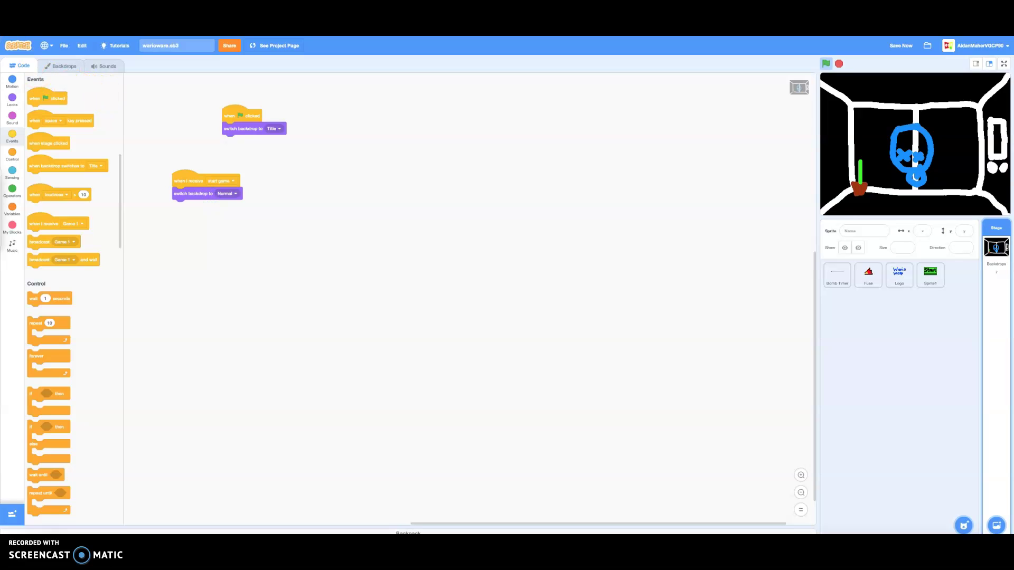
# Play 18vStartingGame until done after the switch to Normal
pyautogui.click(64, 66)
pyautogui.click(20, 66)
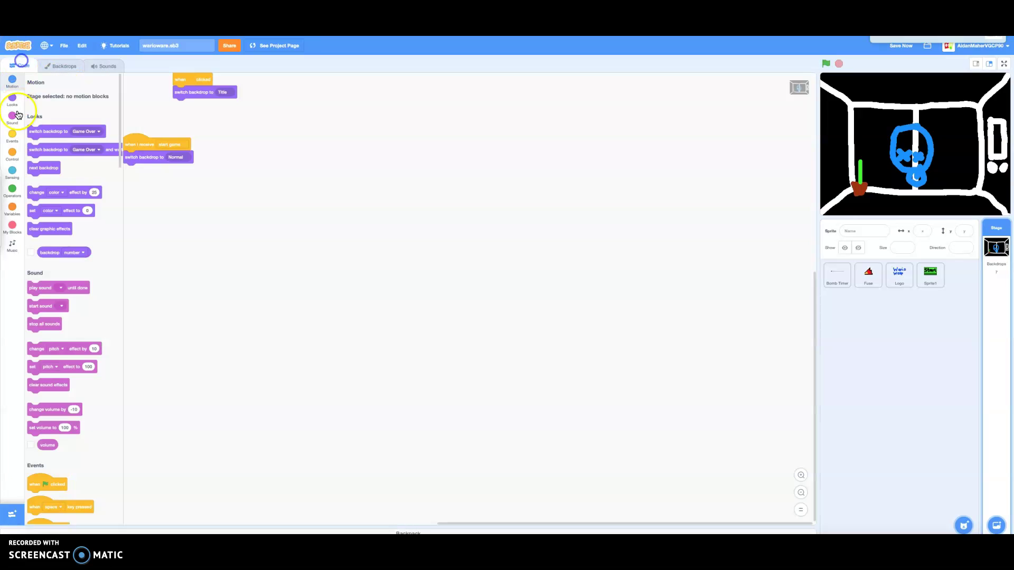
pyautogui.moveTo(79, 287)
pyautogui.mouseDown()
pyautogui.moveTo(184, 251)
pyautogui.moveTo(198, 211)
pyautogui.mouseUp()
pyautogui.click(225, 244)
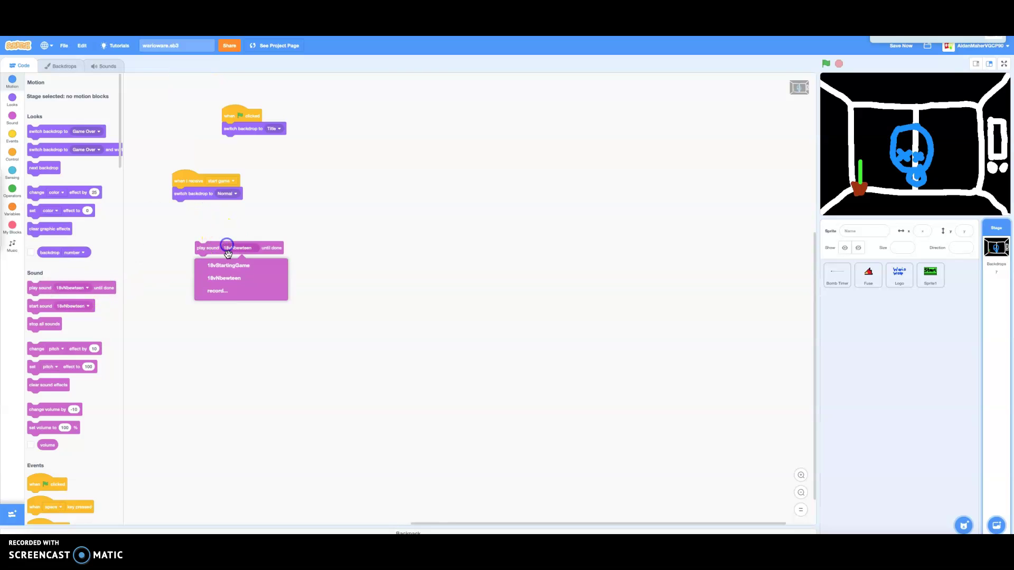
pyautogui.click(229, 263)
pyautogui.moveTo(202, 247); pyautogui.dragTo(182, 213)
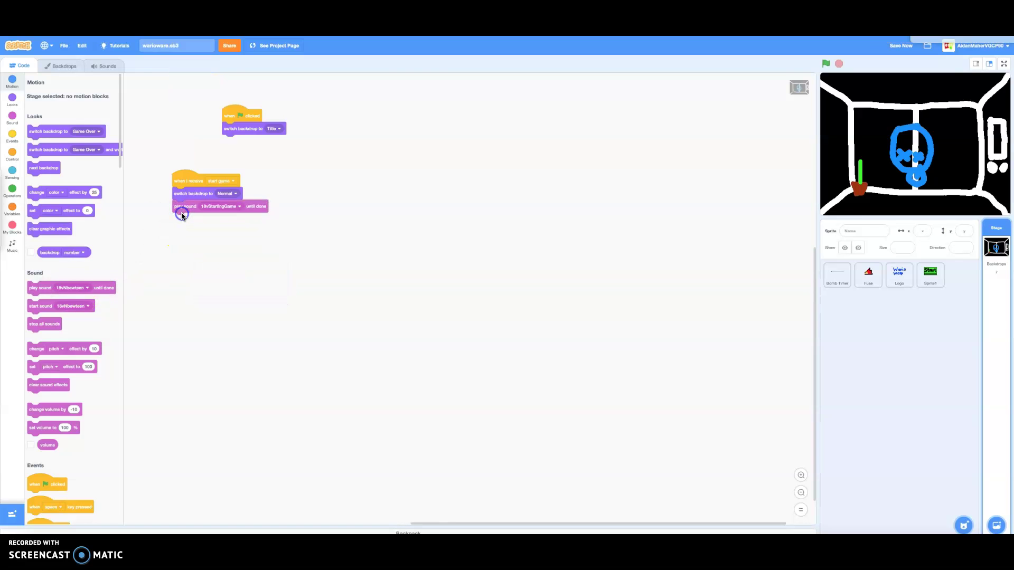
# Run the game full screen from the green flag, press Start to reach Normal, then exit
pyautogui.click(1004, 63)
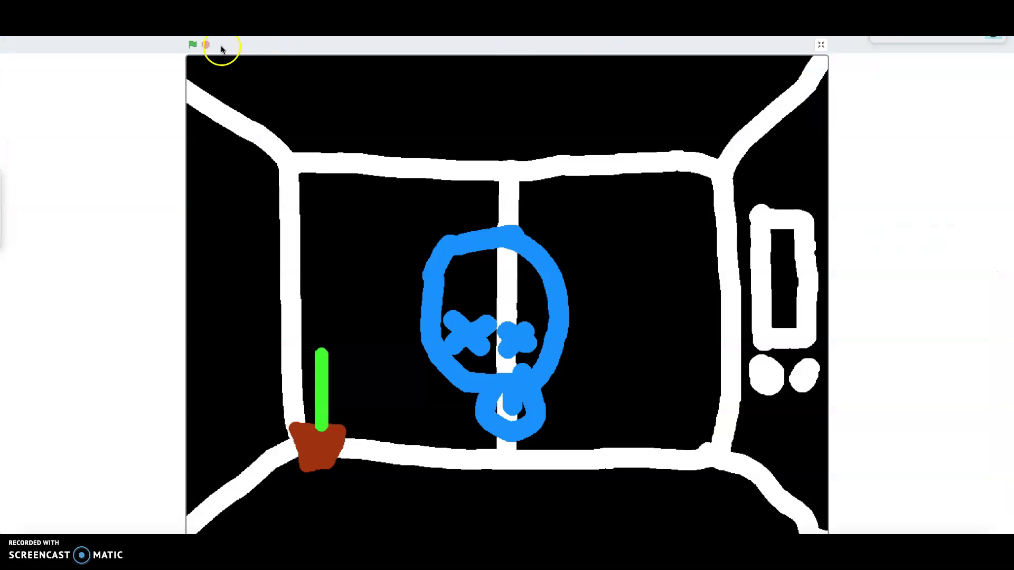
pyautogui.click(193, 45)
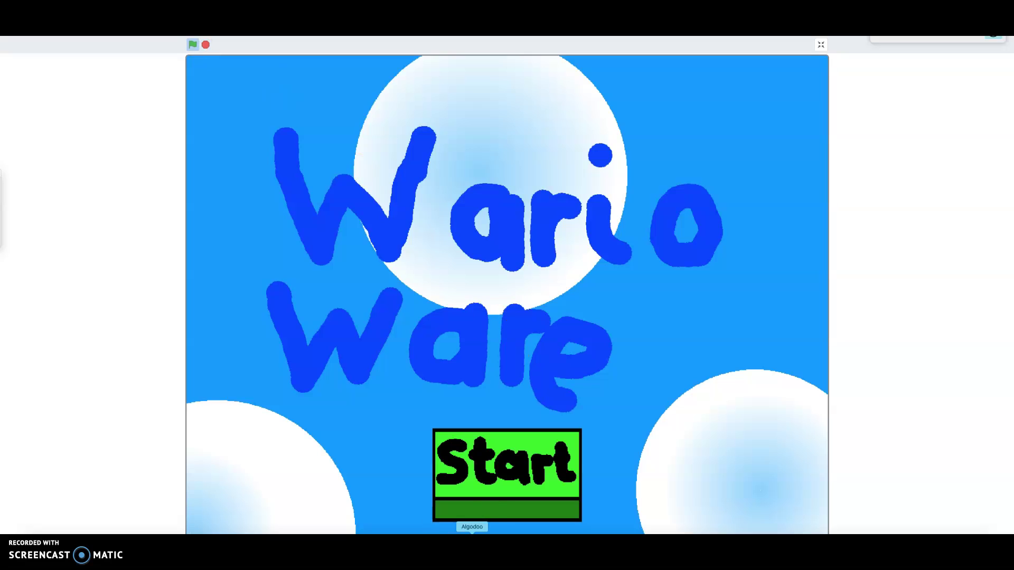
pyautogui.click(485, 508)
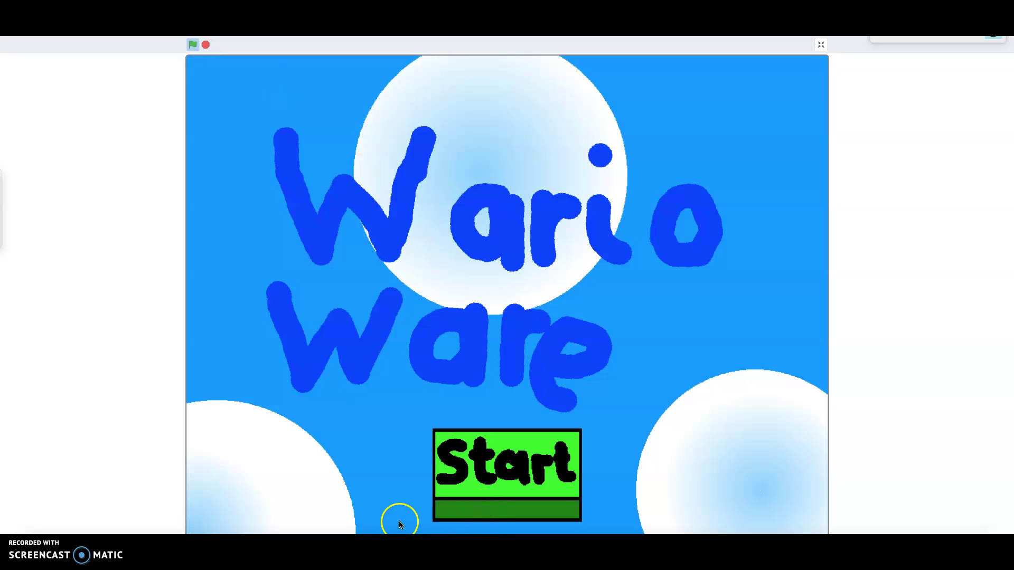
pyautogui.click(434, 523)
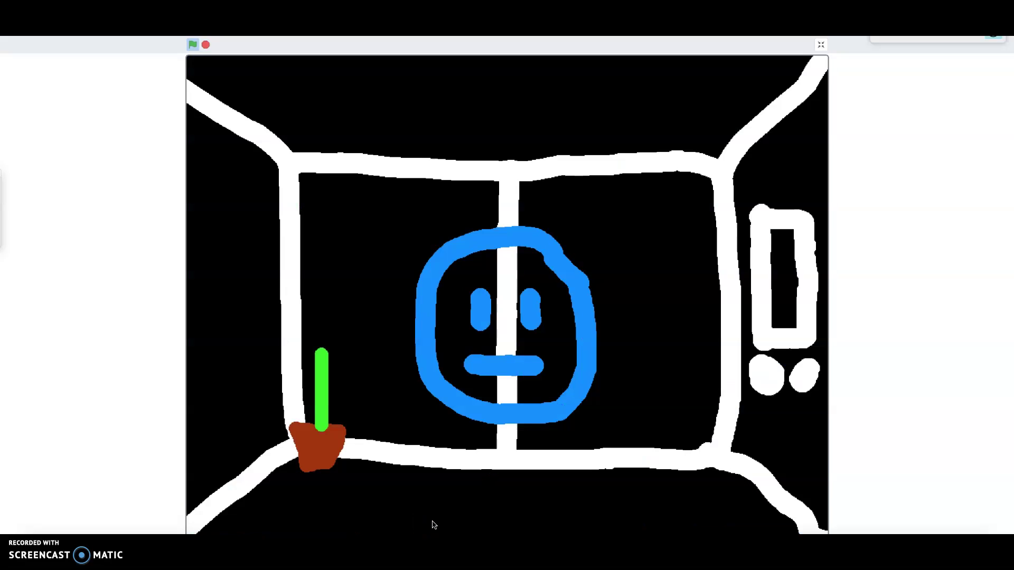
pyautogui.click(816, 49)
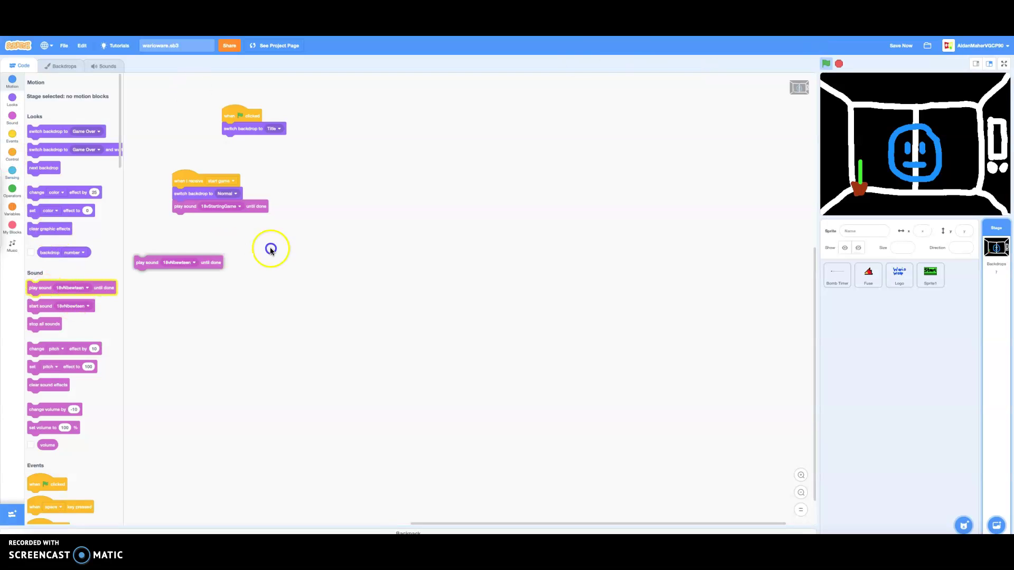